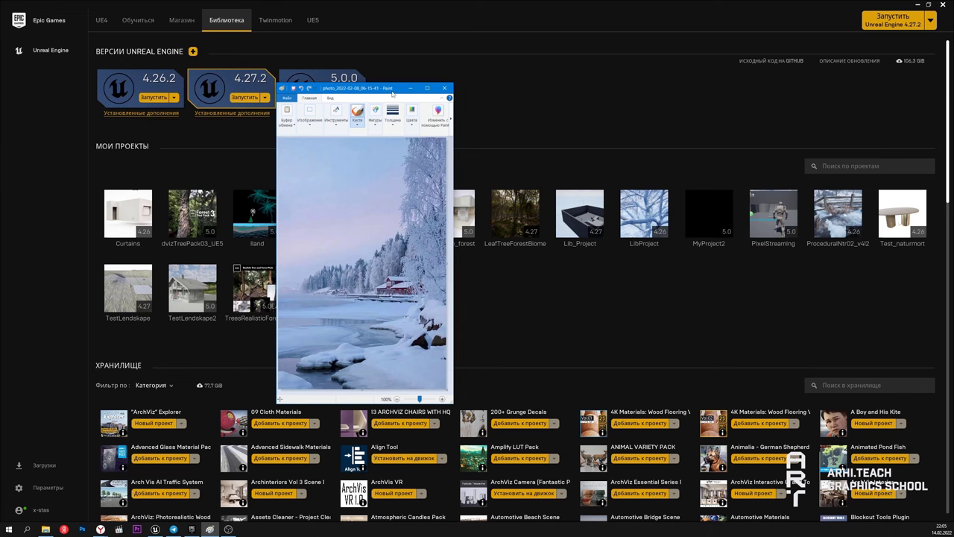
Step: Create a blank Games project named WinterScene with Starter Content and raytracing enabled
left_click_drag(392, 94, 953, 94)
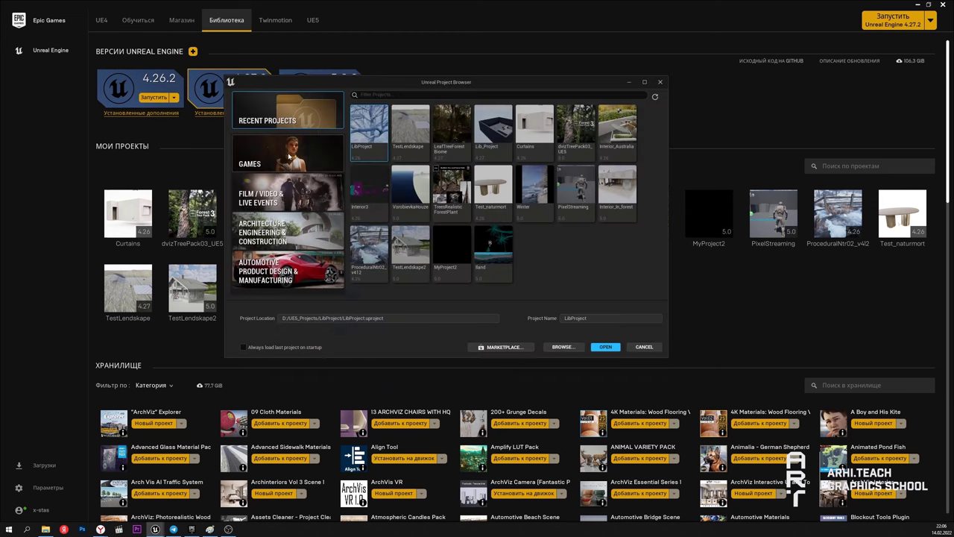
left_click(596, 284)
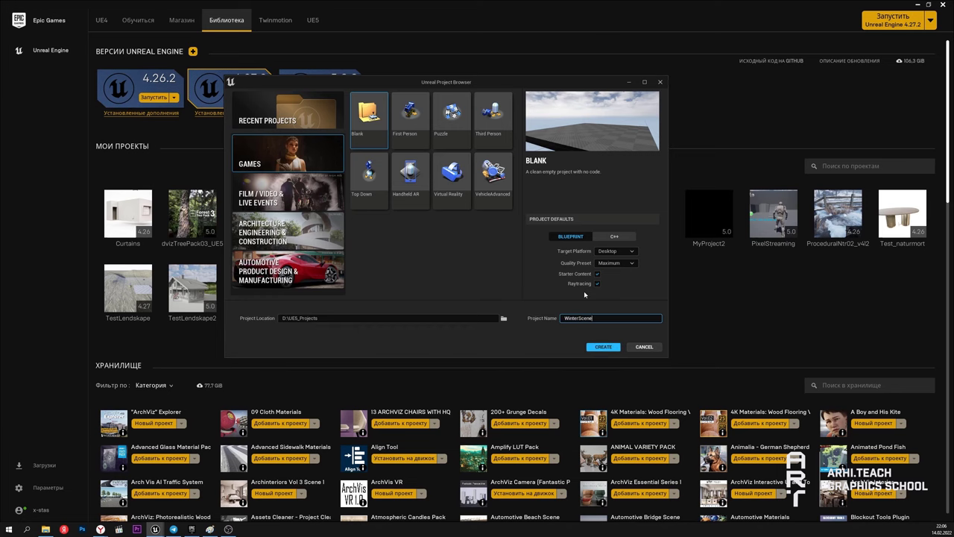
left_click(605, 346)
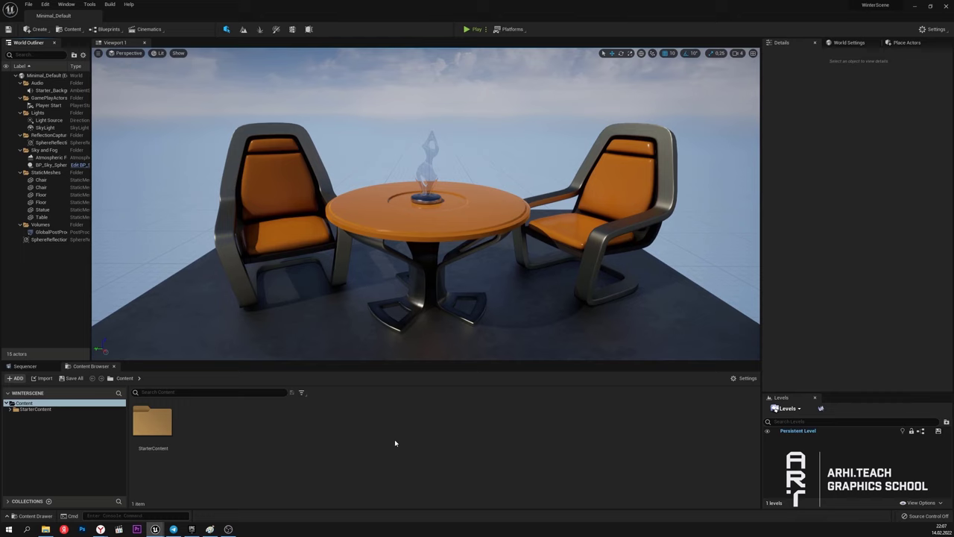
Step: Create a new level named Winter in the Content folder and open it
right_click(268, 441)
left_click(298, 272)
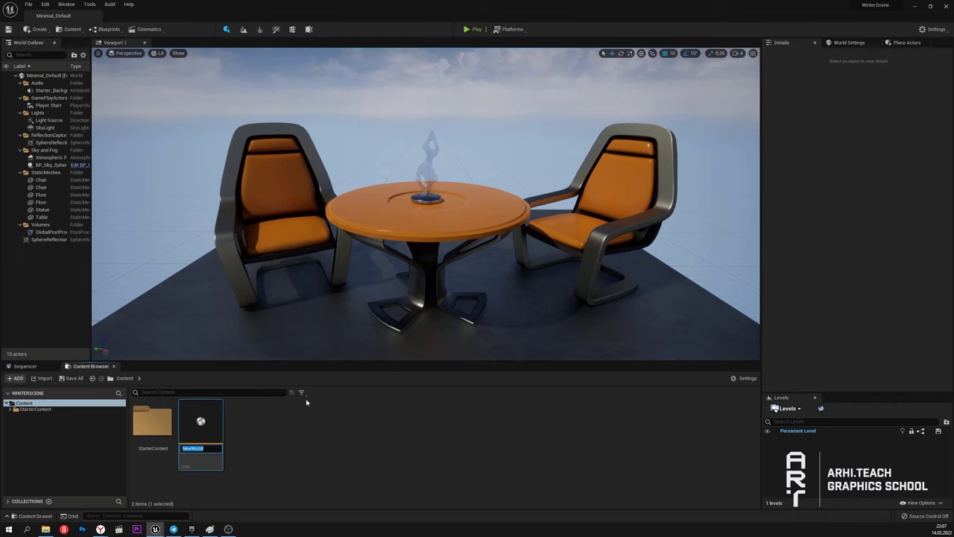
key("Return")
left_click(483, 345)
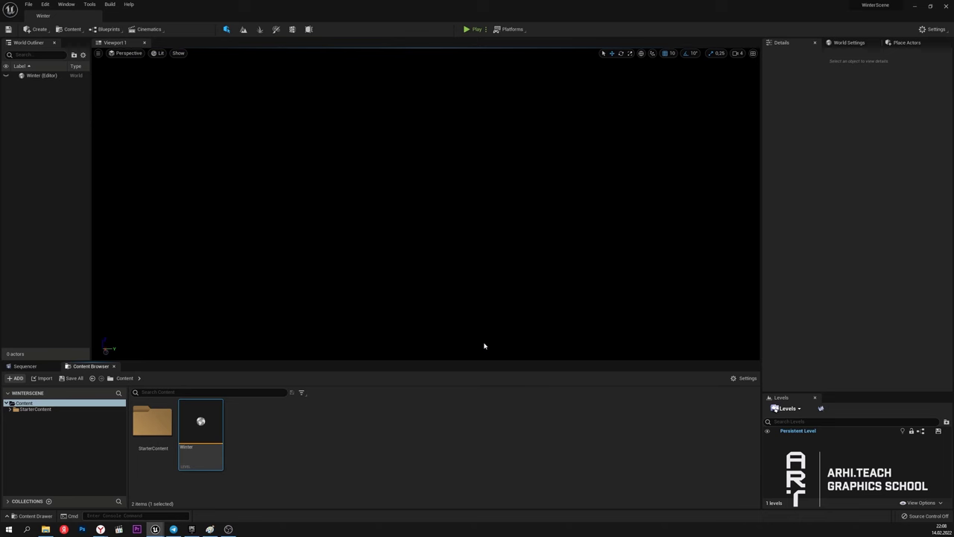
Step: Create a new landscape with 32 × 32 components at a scale of 100
left_click(243, 29)
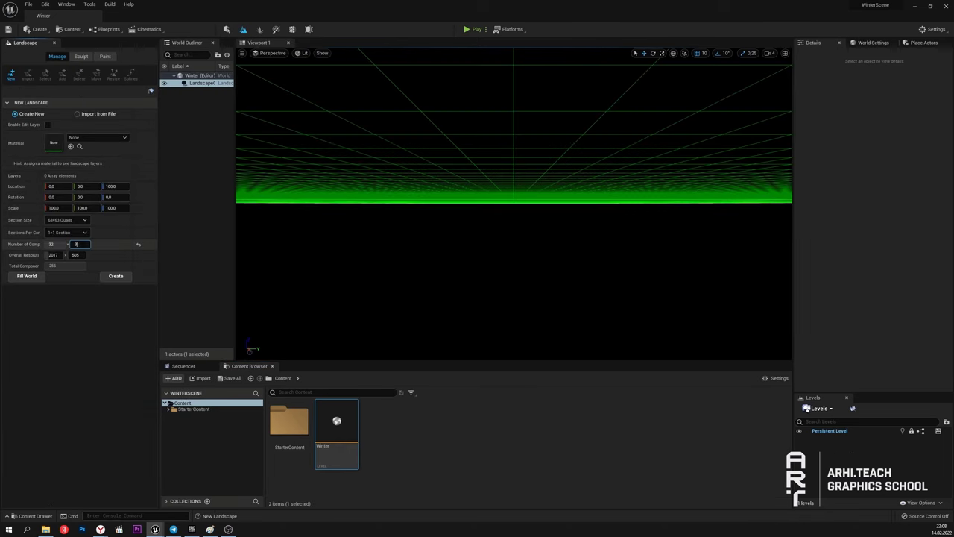
type("2")
left_click(58, 208)
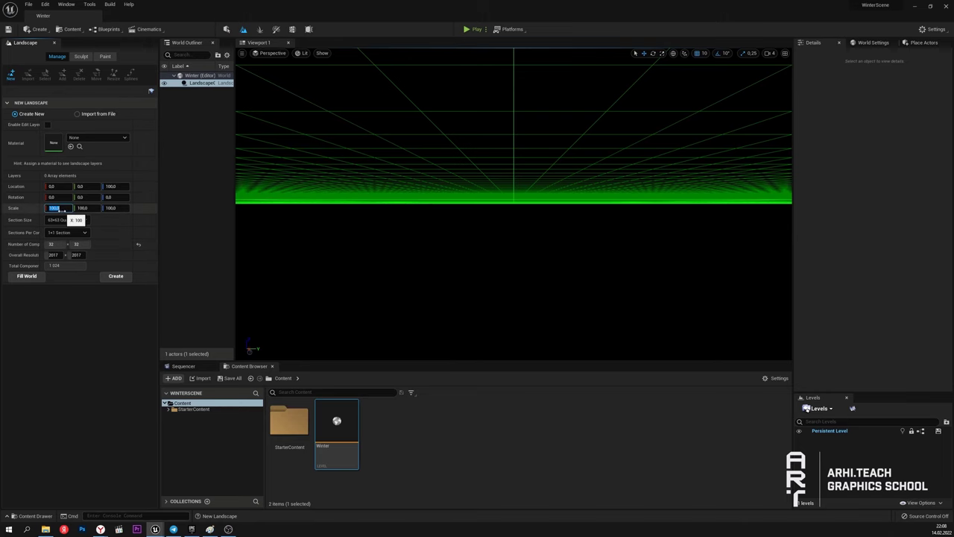
left_click(115, 276)
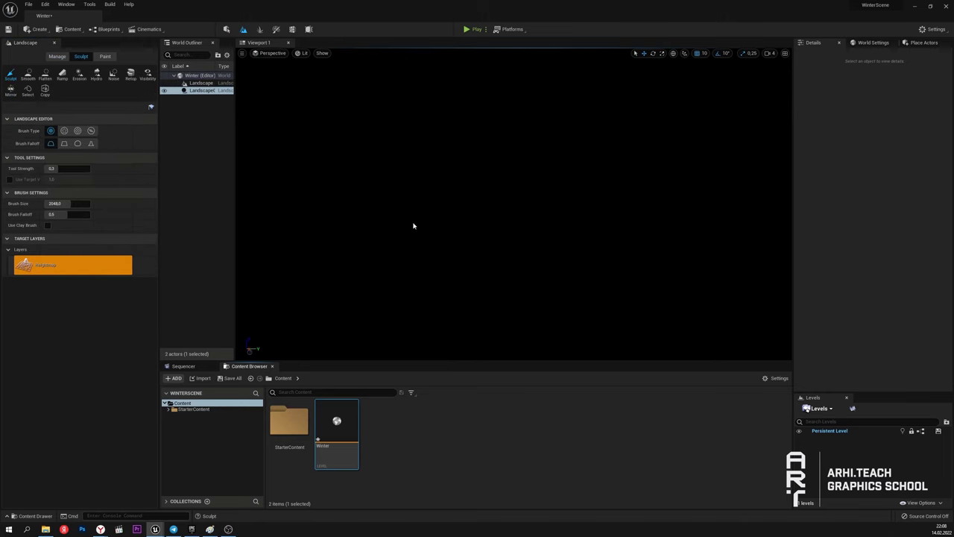
Step: Place a Directional Light on the landscape and show the scene in Lit view mode
key("alt+2")
right_click_drag(339, 169, 339, 313)
right_click_drag(526, 298, 526, 268)
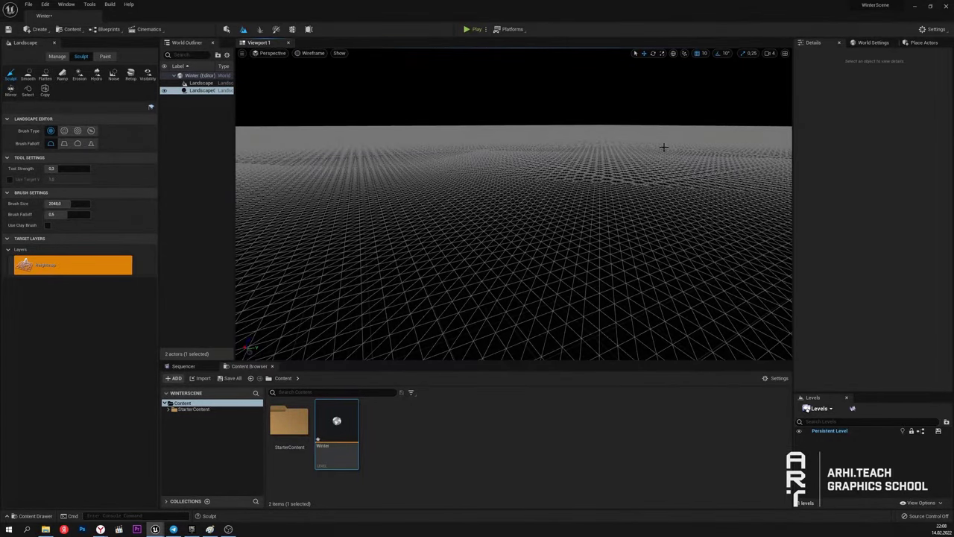
left_click(877, 43)
left_click(921, 43)
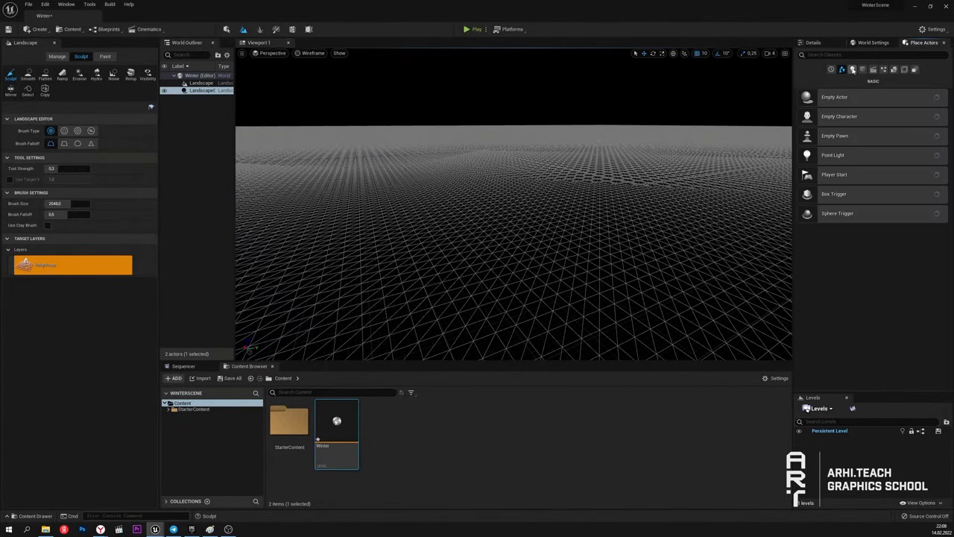
left_click(852, 69)
left_click_drag(838, 97, 477, 244)
key("alt+5")
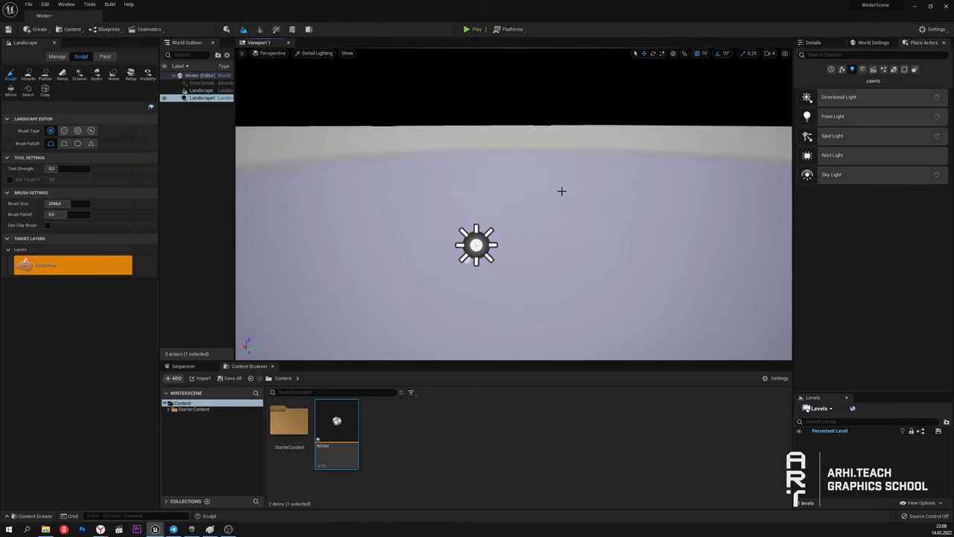
key("alt+4")
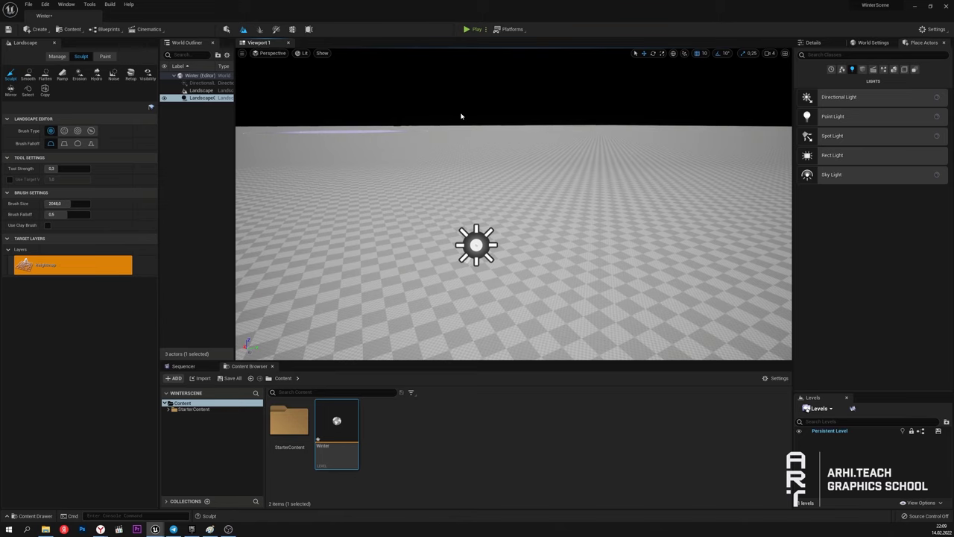
Step: Place a Sky Light beside the directional light and return to selection mode
left_click_drag(841, 174, 541, 252)
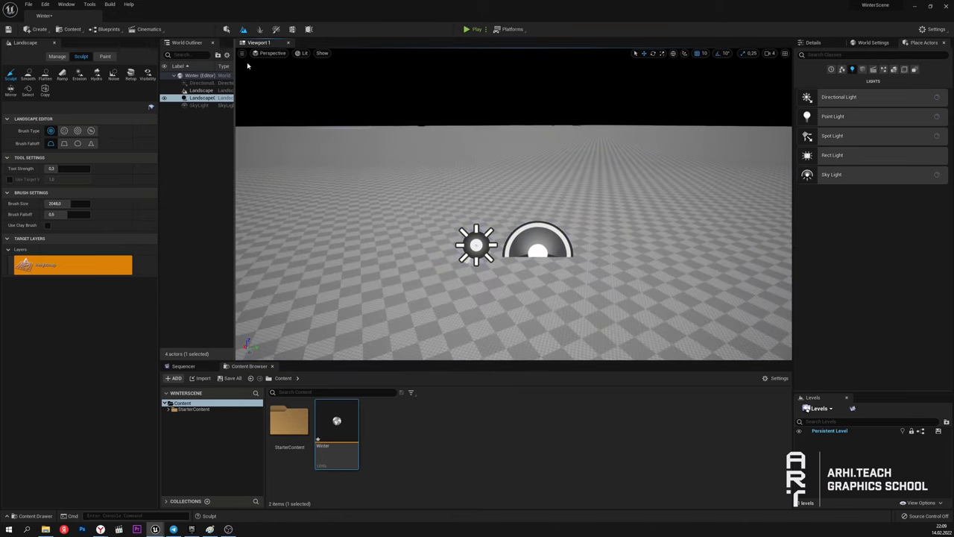
key("shift+1")
left_click(456, 238)
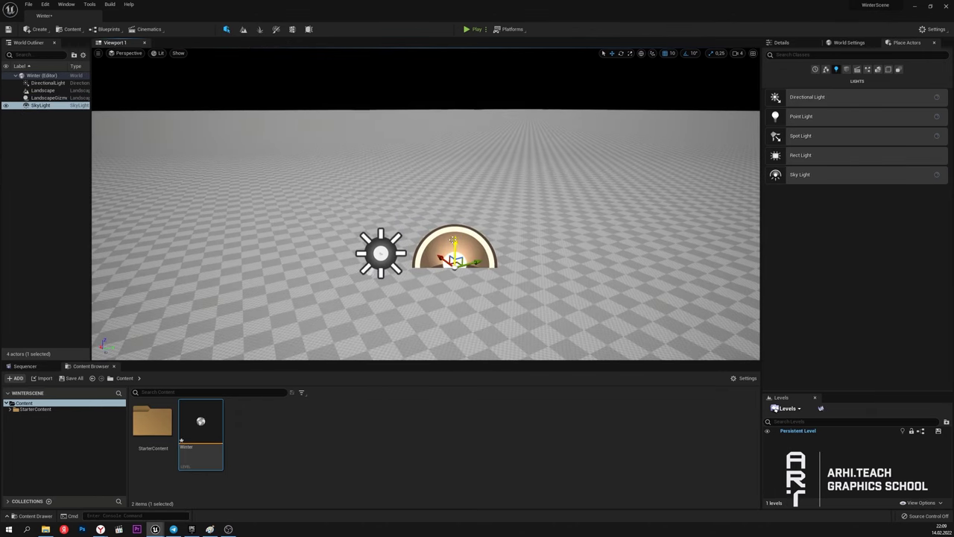
right_click_drag(493, 244, 507, 270)
key("s")
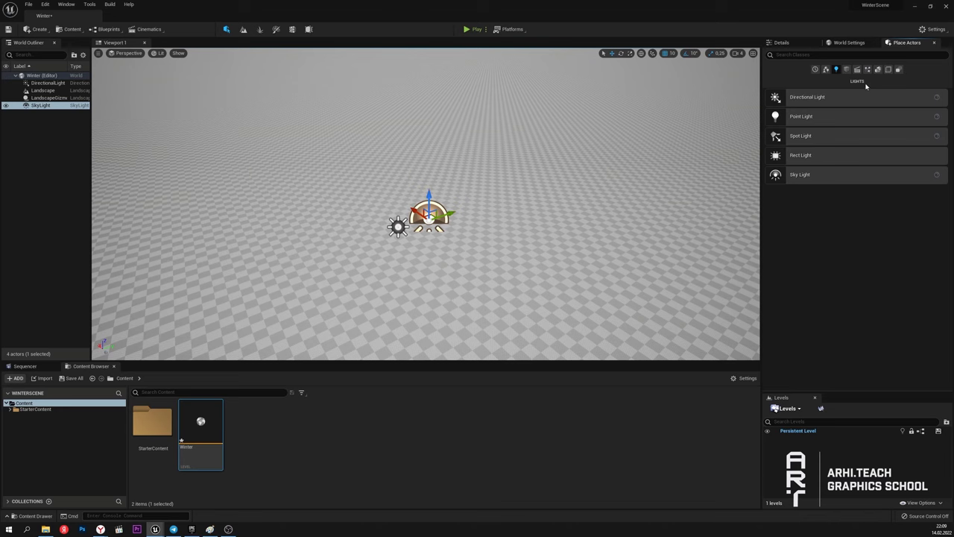
Step: Add a Sky Atmosphere and an Exponential Height Fog from the visual effects actors
left_click(878, 69)
left_click(868, 70)
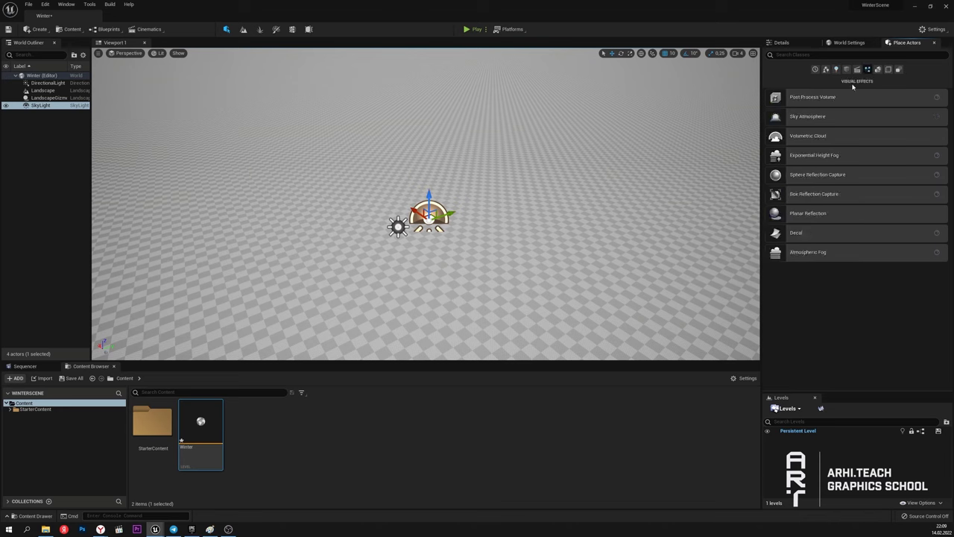
left_click_drag(811, 119, 509, 206)
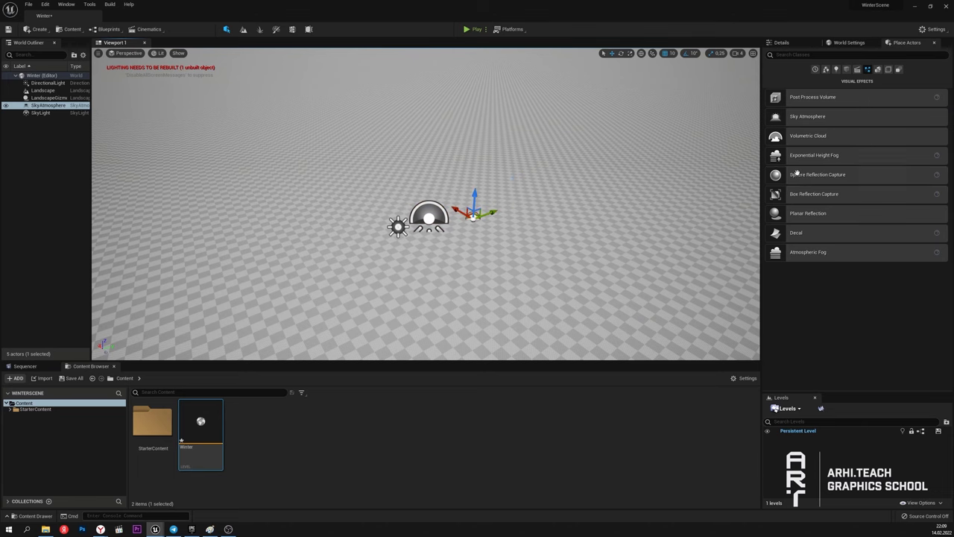
left_click_drag(794, 157, 495, 214)
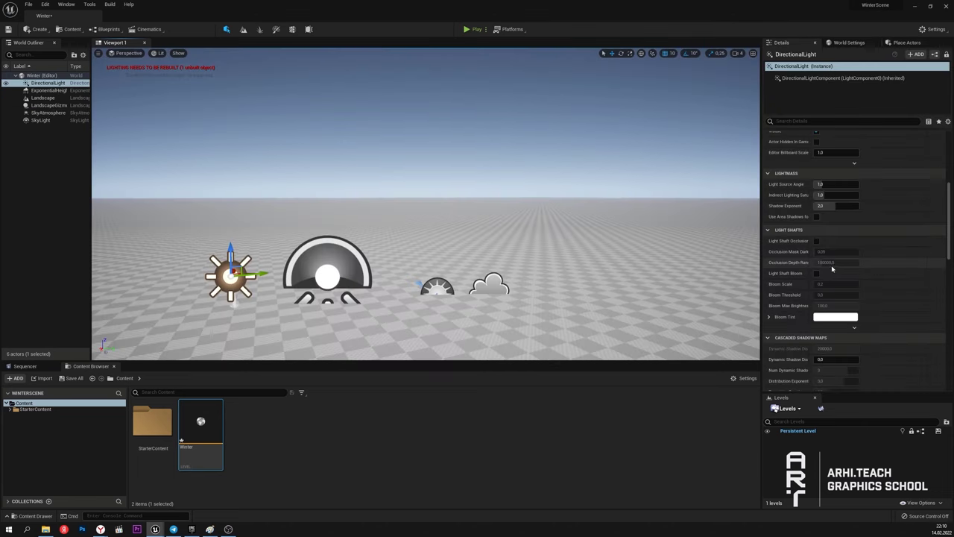
Step: Enable Atmosphere Sun Light on the directional light
scroll(800, 304, "down", 5)
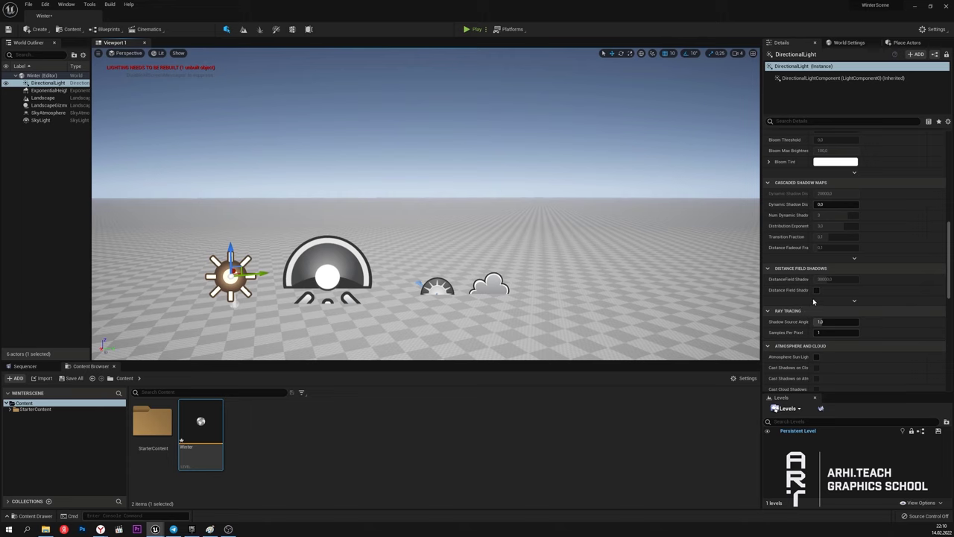
scroll(814, 301, "down", 3)
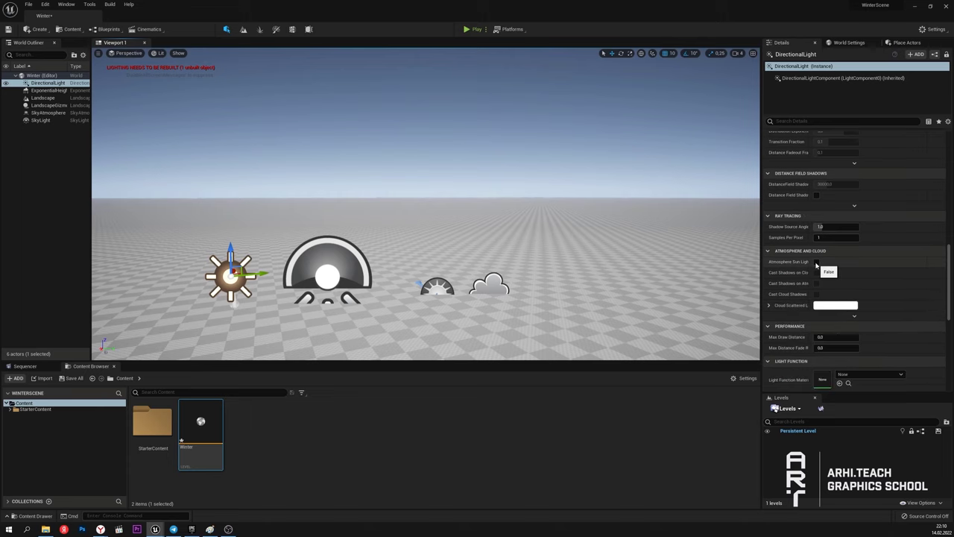
left_click(816, 262)
Step: Add a Volumetric Cloud to the level and bring up the winter reference photo in Paint
right_click_drag(477, 246, 350, 104)
right_click_drag(507, 194, 515, 283)
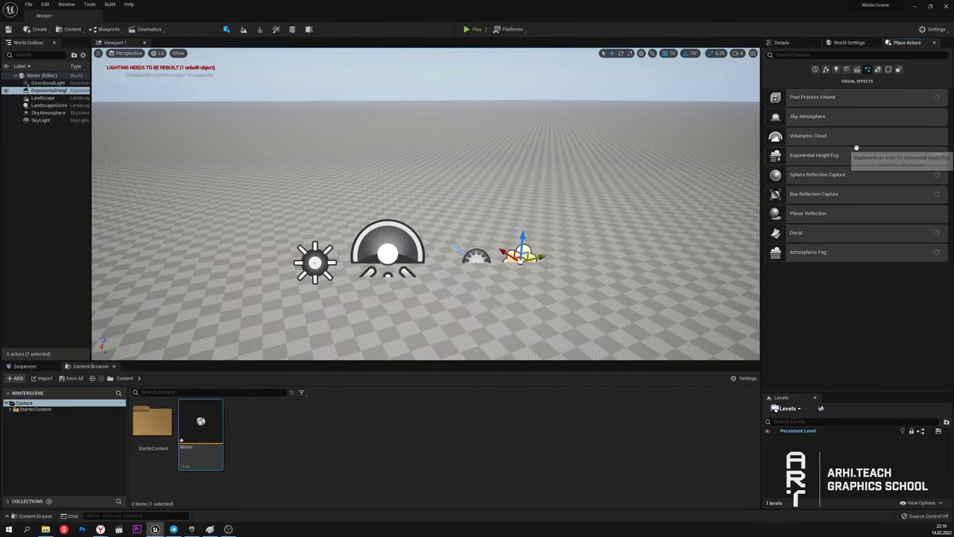
left_click_drag(848, 139, 503, 255)
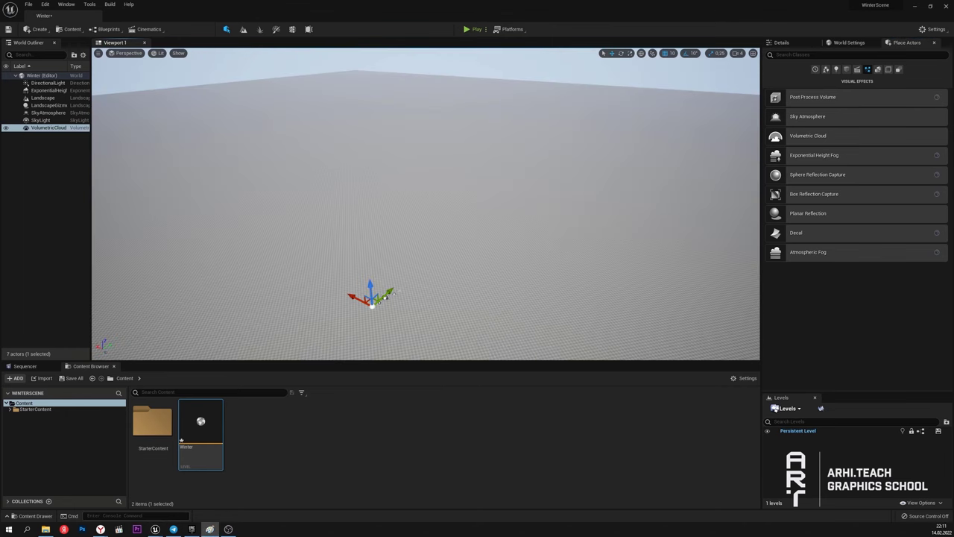
left_click(209, 528)
mouse_move(436, 227)
left_mouse_down()
mouse_move(345, 86)
mouse_move(347, 105)
left_mouse_up()
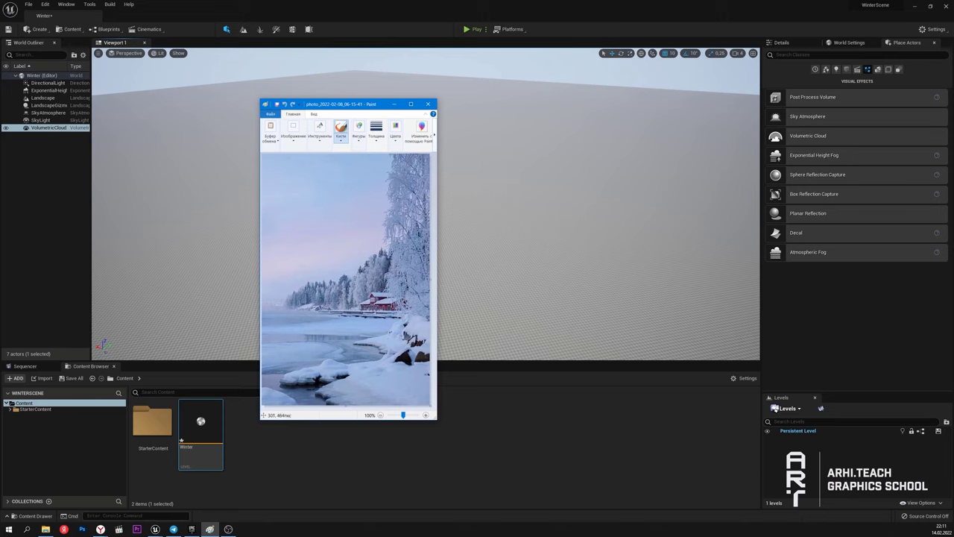
Step: Create a new folder named Meshes in the Content folder
right_click(272, 440)
left_click(317, 235)
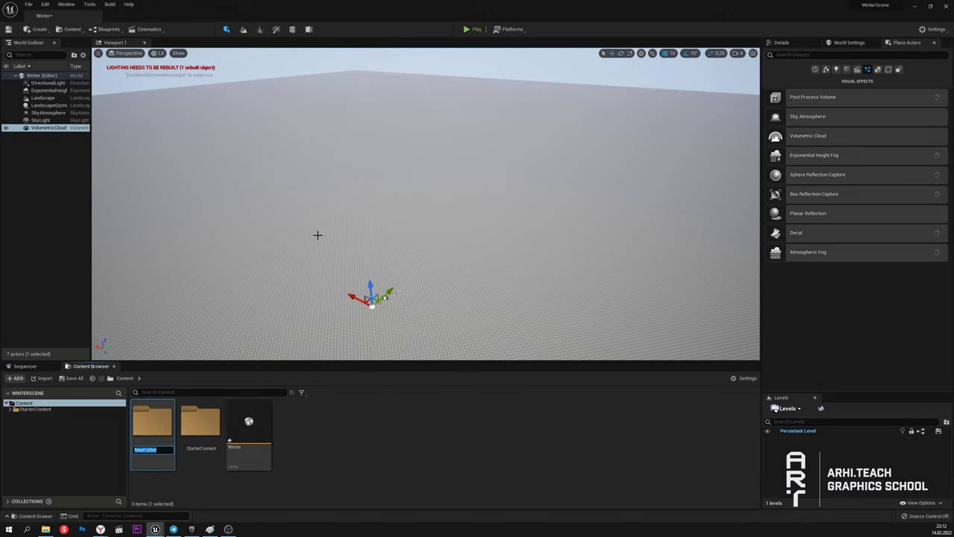
type("Meshes")
key("Return")
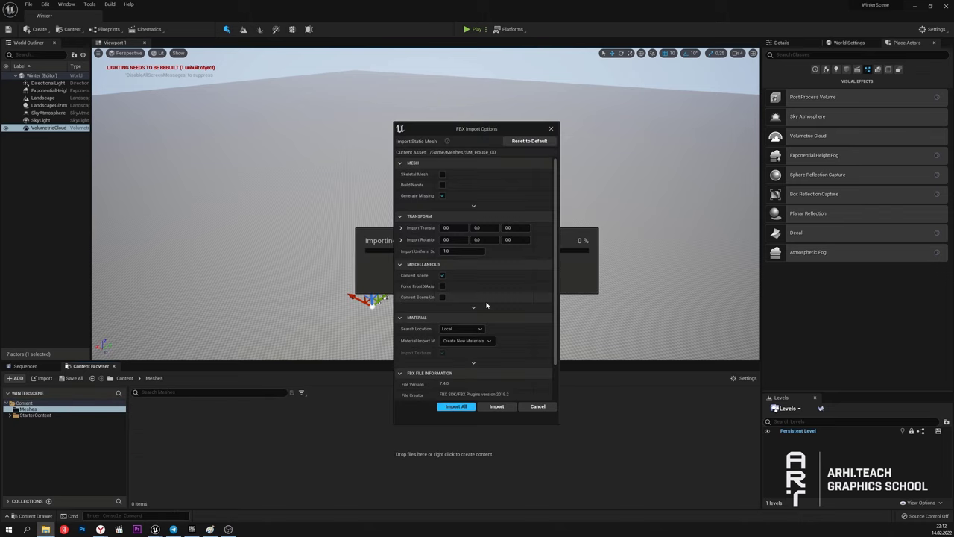
Step: Set the FBX material import method to Do Not Create Material for the house meshes
scroll(544, 193, "down", 2)
left_click(474, 328)
left_click(474, 305)
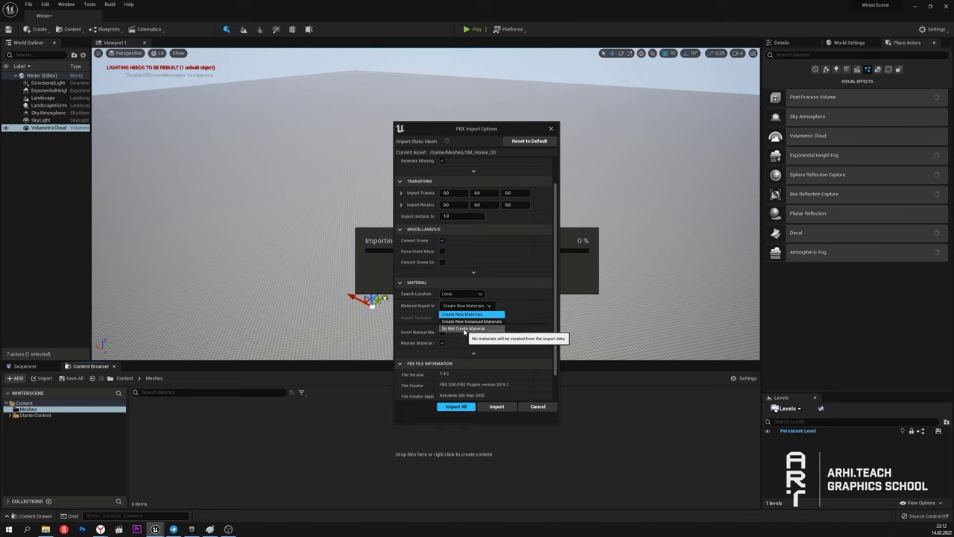
left_click(464, 329)
scroll(449, 339, "up", 1)
left_click(473, 306)
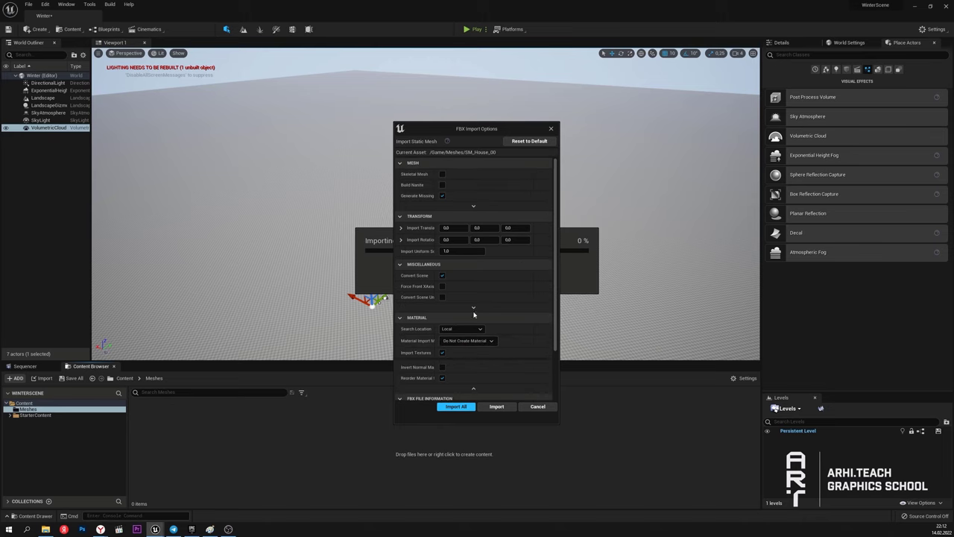
Step: Turn off texture import in the FBX options and import all the SM_House meshes
left_click(473, 206)
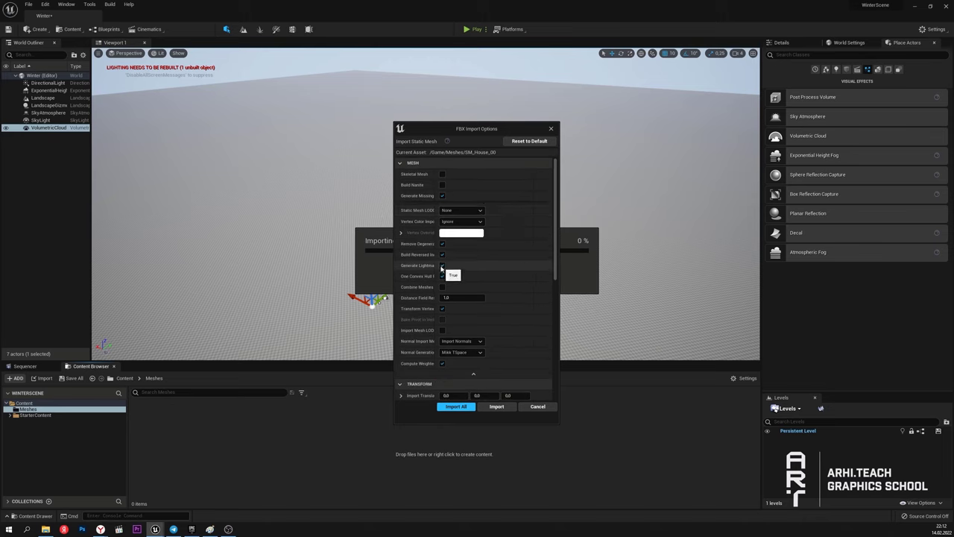
scroll(476, 261, "down", 10)
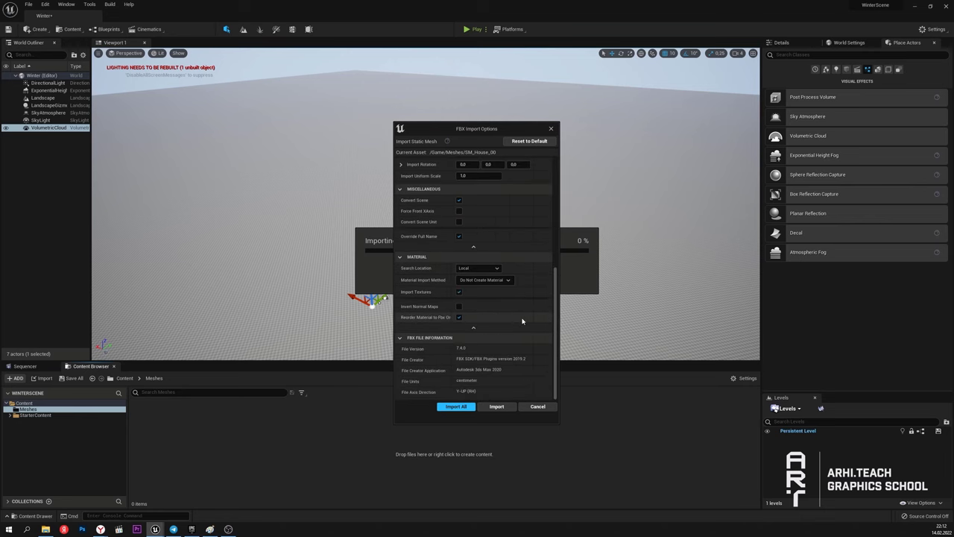
left_click(460, 292)
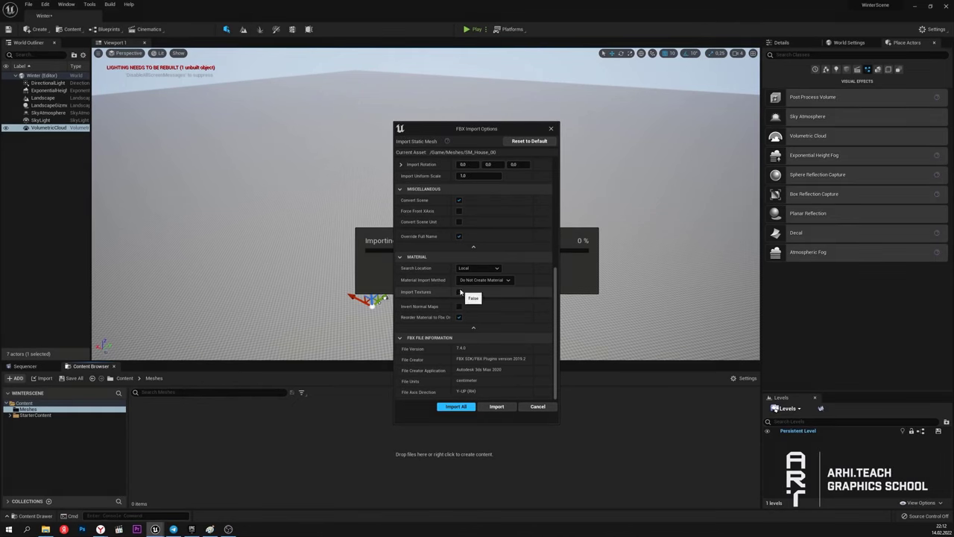
left_click(456, 406)
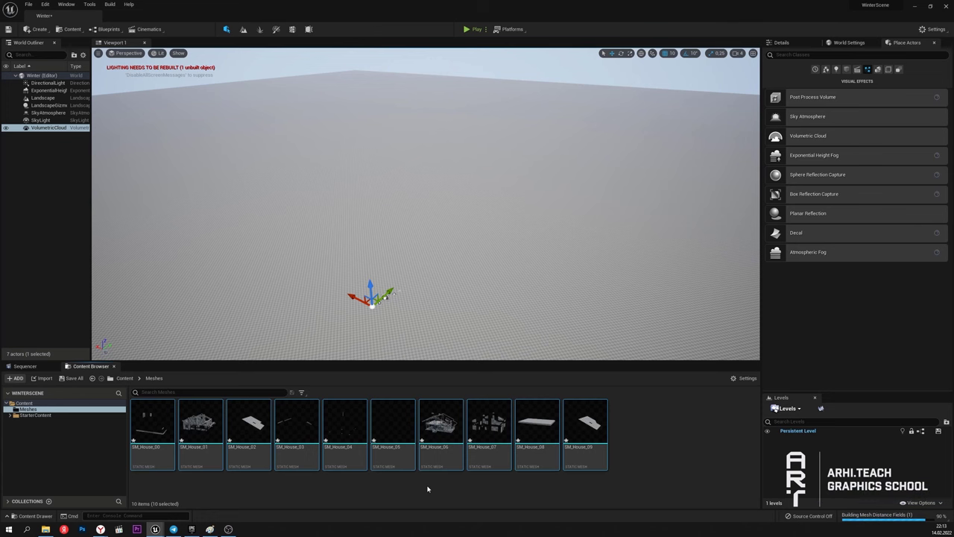
Step: Place all the imported SM_House meshes together on the landscape and raise the viewport camera speed to 5
left_click_drag(440, 425, 383, 257)
right_click_drag(383, 257, 335, 284)
key("s")
left_click(737, 53)
left_click(768, 71)
key("s")
mouse_move(349, 207)
right_mouse_down()
mouse_move(418, 253)
mouse_move(349, 206)
right_mouse_up()
mouse_move(408, 205)
left_mouse_down()
mouse_move(515, 213)
mouse_move(474, 192)
left_mouse_up()
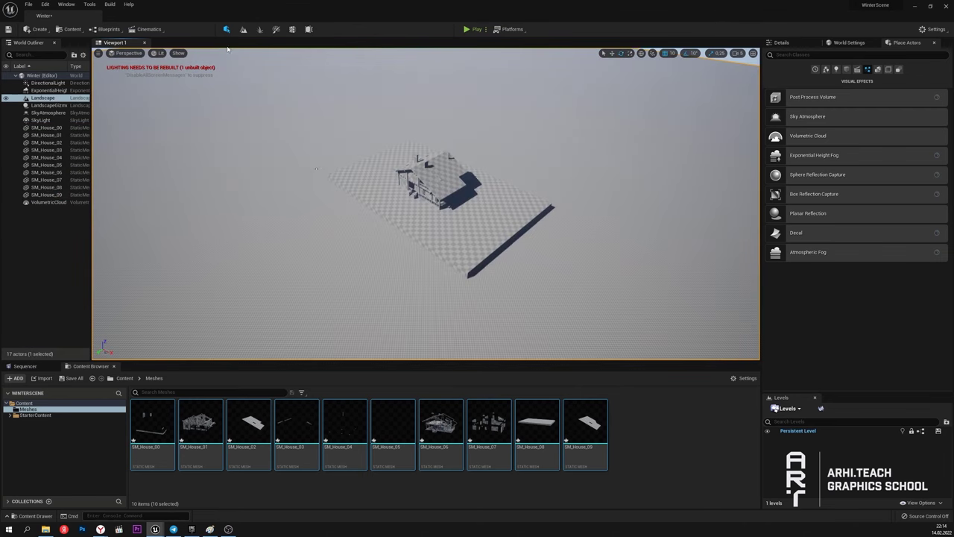
Step: Switch to landscape sculpting and check the winter reference photo against the house's surroundings
left_click(243, 29)
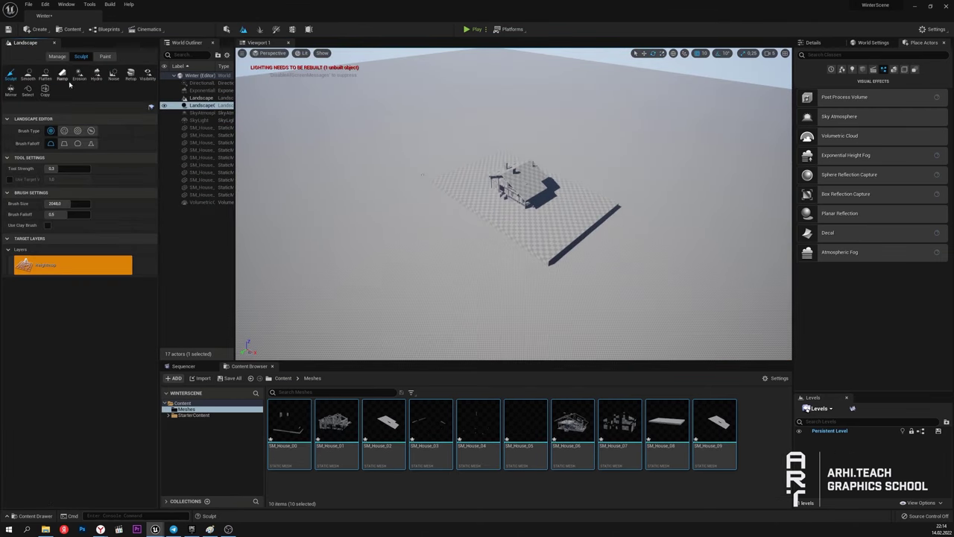
mouse_move(409, 117)
right_mouse_down()
mouse_move(409, 134)
mouse_move(403, 97)
right_mouse_up()
key("s")
left_click(210, 528)
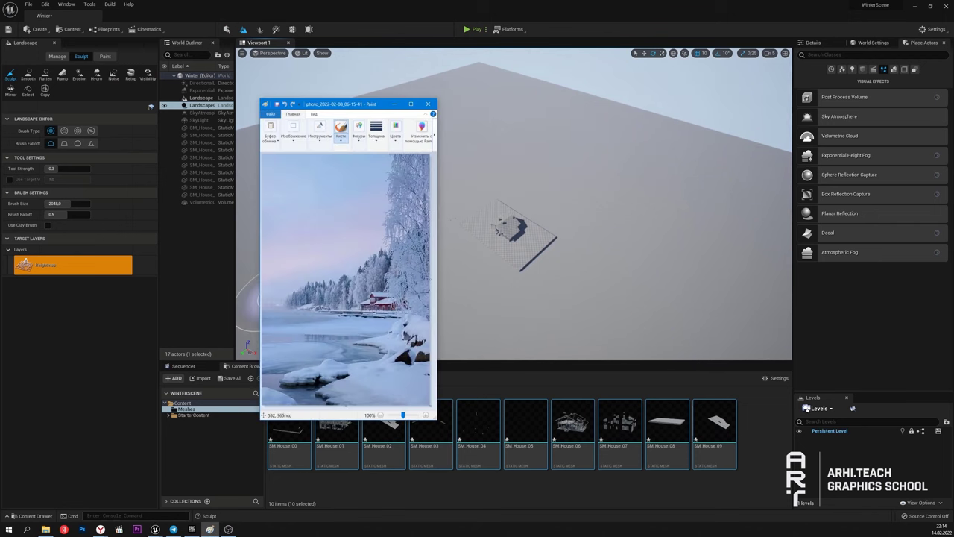
left_click(394, 104)
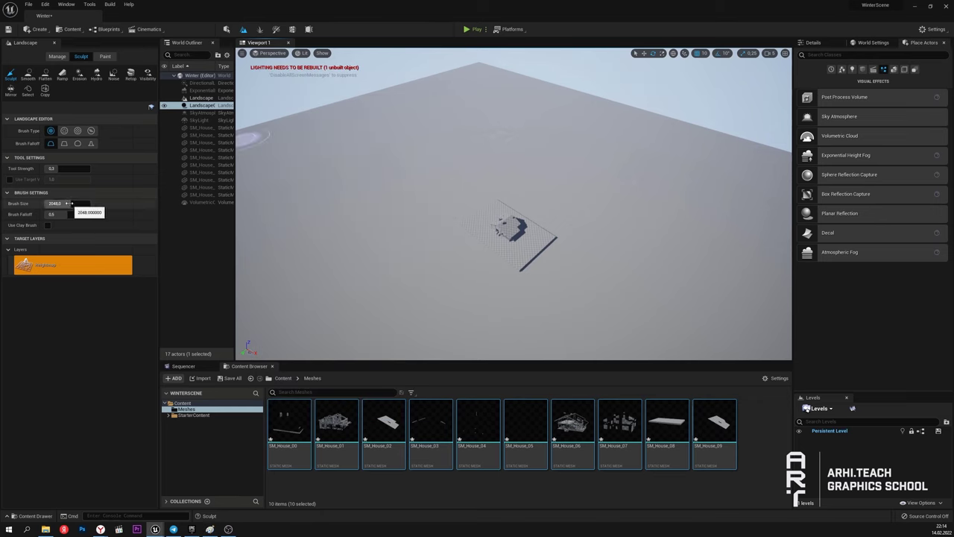
Step: Enlarge the Sculpt brush to about 4467 and raise a range of hills across the landscape behind the house
left_click_drag(75, 204, 88, 203)
mouse_move(448, 125)
left_mouse_down()
mouse_move(521, 132)
mouse_move(642, 191)
left_mouse_up()
right_click_drag(643, 192, 671, 201)
key("s")
mouse_move(724, 224)
left_mouse_down()
mouse_move(413, 96)
mouse_move(519, 158)
mouse_move(545, 190)
mouse_move(488, 175)
mouse_move(756, 217)
left_mouse_up()
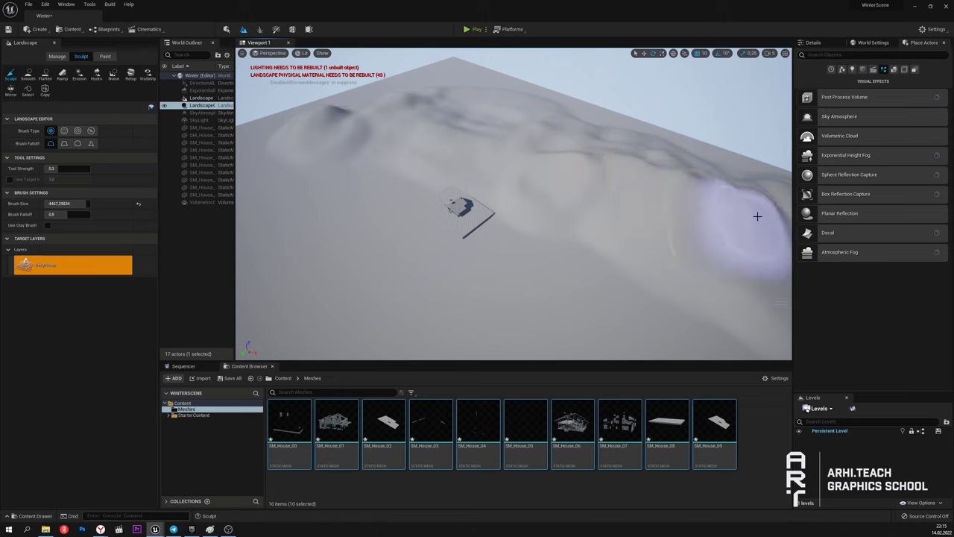
Step: Build up further peaks in the hills behind the house and lower dips between them with the Sculpt tool
key("w")
right_click_drag(756, 217, 790, 190)
mouse_move(756, 216)
left_mouse_down()
mouse_move(711, 191)
mouse_move(394, 128)
mouse_move(530, 136)
left_mouse_up()
mouse_move(531, 137)
right_mouse_down()
mouse_move(526, 172)
mouse_move(531, 137)
right_mouse_up()
key("w")
mouse_move(531, 136)
left_mouse_down("shift")
mouse_move(481, 136)
mouse_move(479, 154)
mouse_move(664, 226)
mouse_move(520, 115)
mouse_move(634, 187)
mouse_move(534, 116)
mouse_move(493, 190)
mouse_move(621, 259)
left_mouse_up("shift")
key("w")
right_click_drag(622, 259, 526, 130)
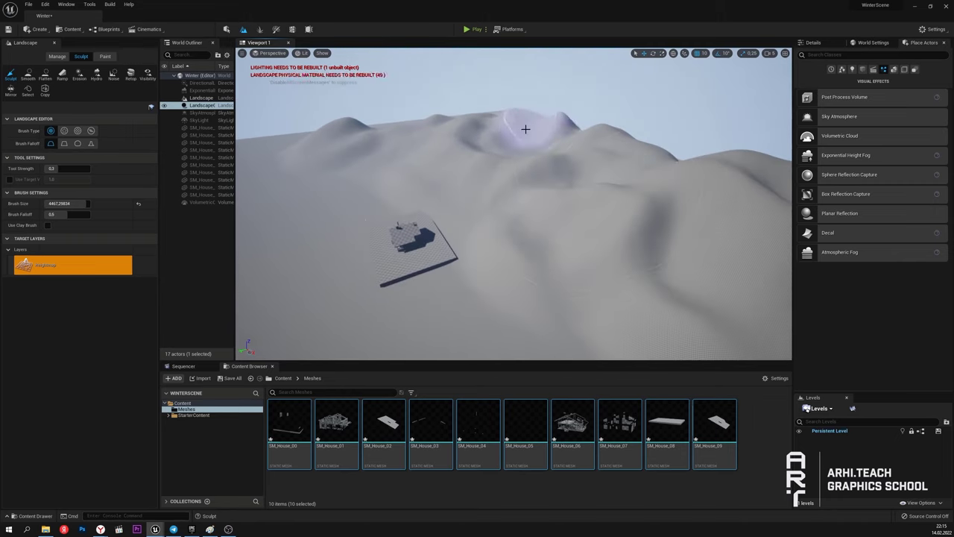
Step: Raise a mound on the open side of the house and sink the ground in front of its base
right_click_drag(396, 128, 344, 232)
key("s")
right_click_drag(445, 238, 425, 197)
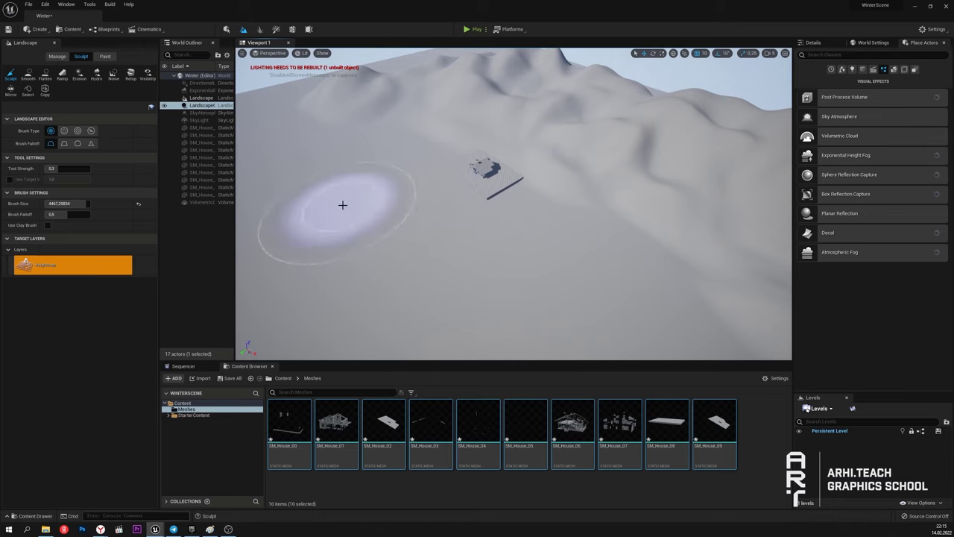
left_click_drag(296, 177, 278, 160)
left_click_drag(340, 225, 415, 185, "shift")
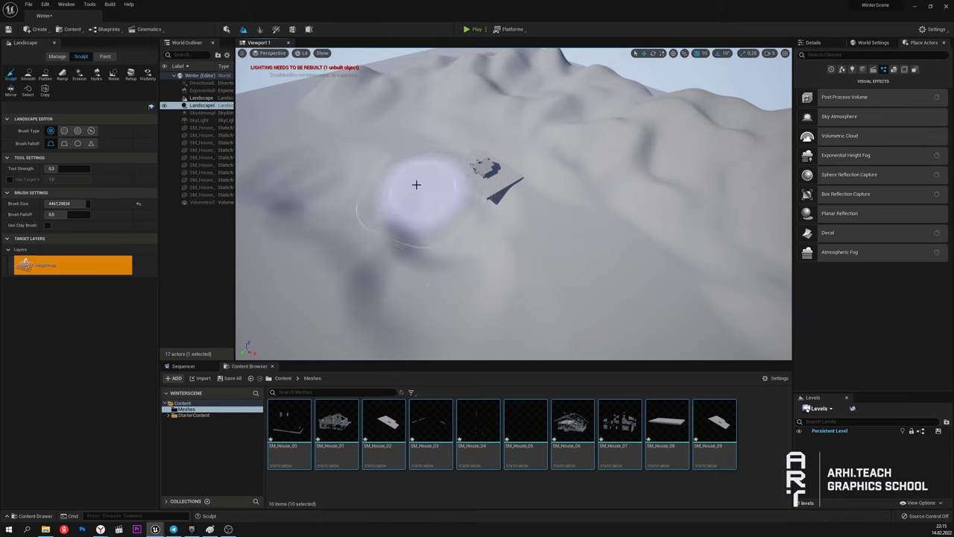
Step: Frame the house from near ground level according to the reference photo and create a CineCameraActor at that viewpoint
mouse_move(499, 290)
right_mouse_down()
mouse_move(499, 350)
mouse_move(494, 191)
mouse_move(466, 265)
mouse_move(522, 246)
mouse_move(522, 209)
mouse_move(440, 186)
mouse_move(458, 200)
right_mouse_up()
key("q")
key("s")
key("q")
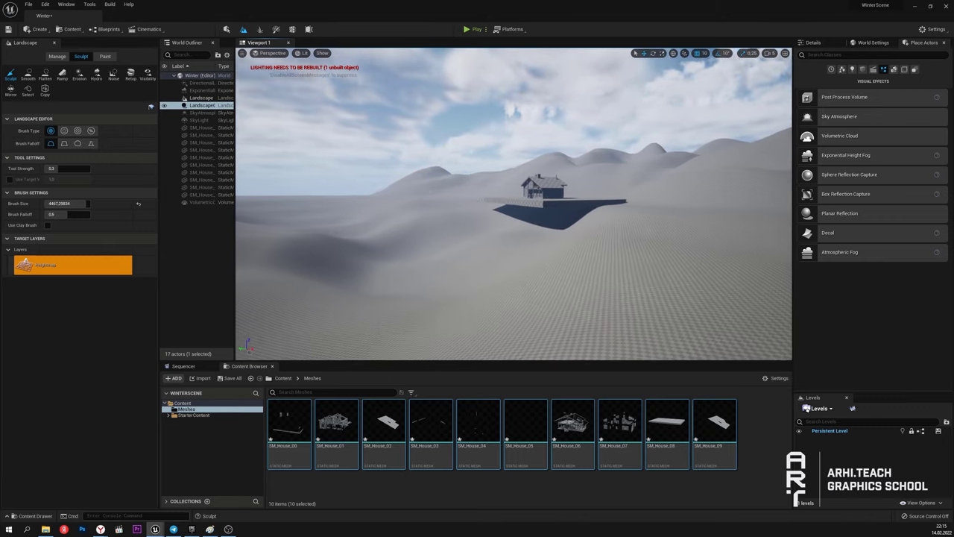
left_click(210, 529)
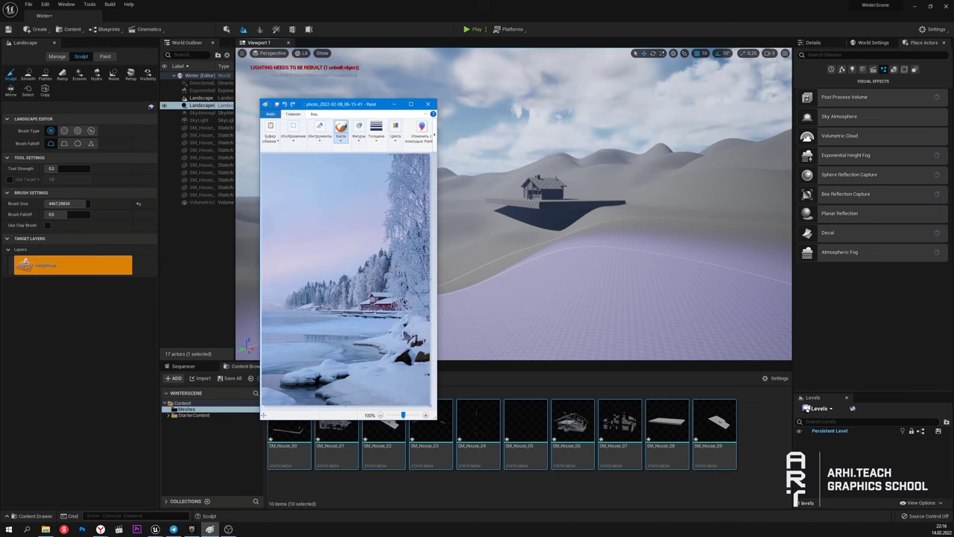
mouse_move(626, 312)
right_mouse_down()
mouse_move(633, 292)
mouse_move(608, 299)
right_mouse_up()
key("w")
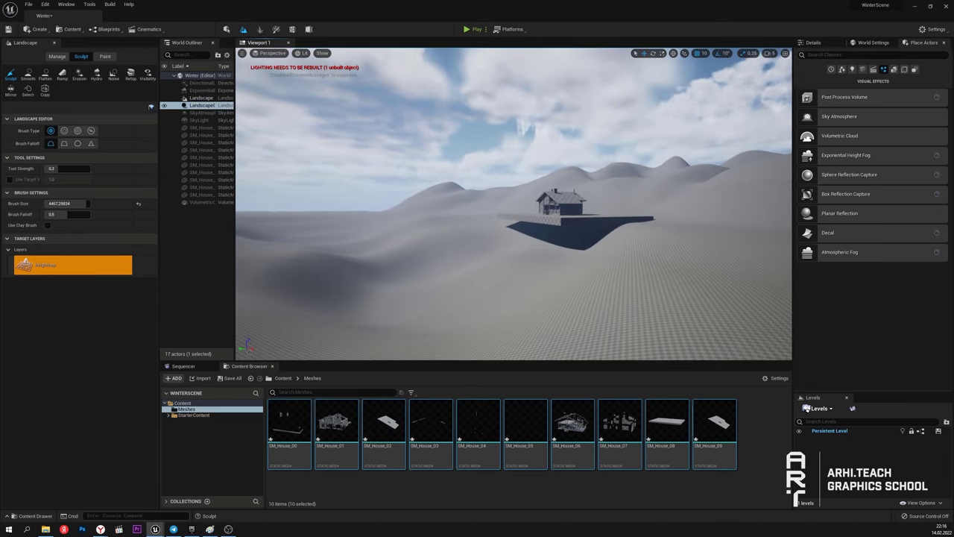
right_click_drag(526, 205, 531, 207)
left_click(242, 53)
mouse_move(303, 201)
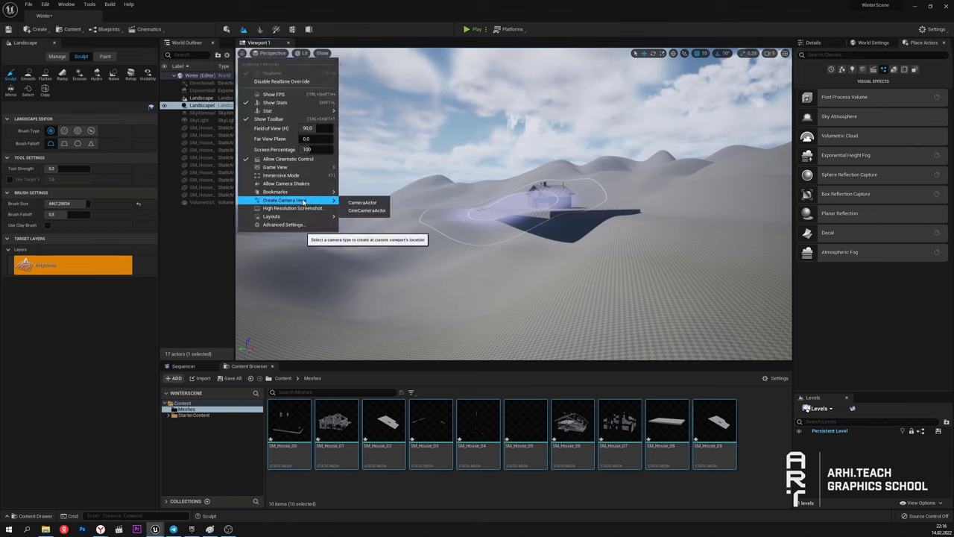
left_click(365, 210)
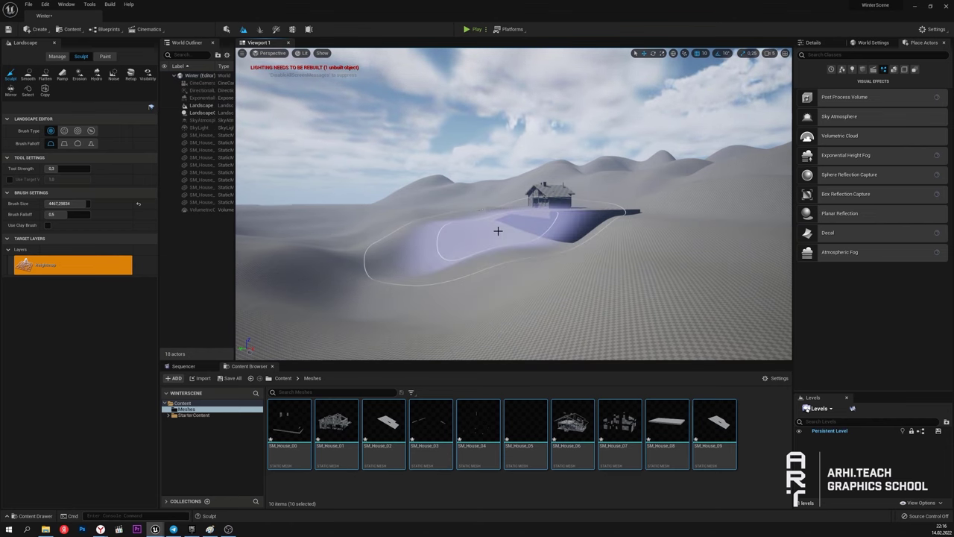
Step: View through the CineCameraActor and set its sensor to 20 mm wide and 30 mm high for the photo's portrait format
left_click(270, 53)
left_click(287, 159)
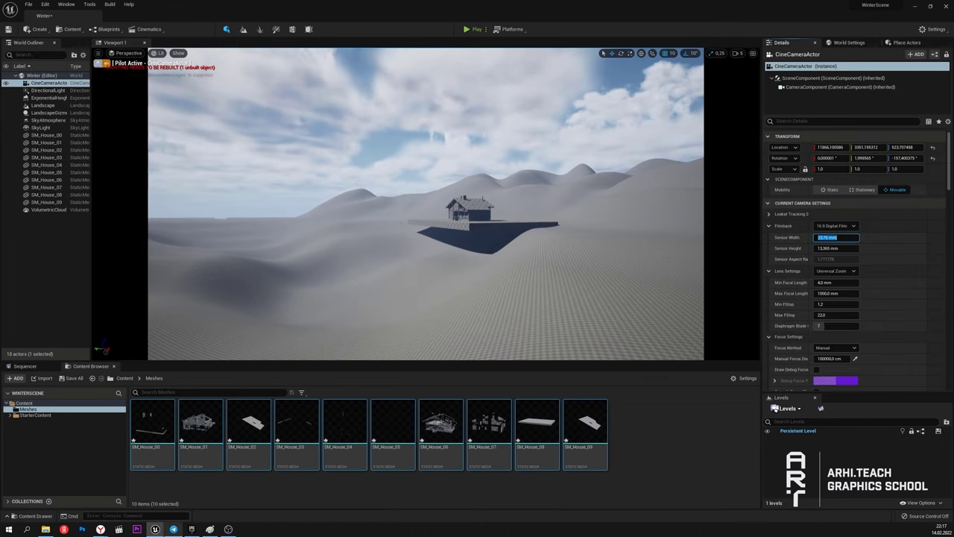
left_click(210, 529)
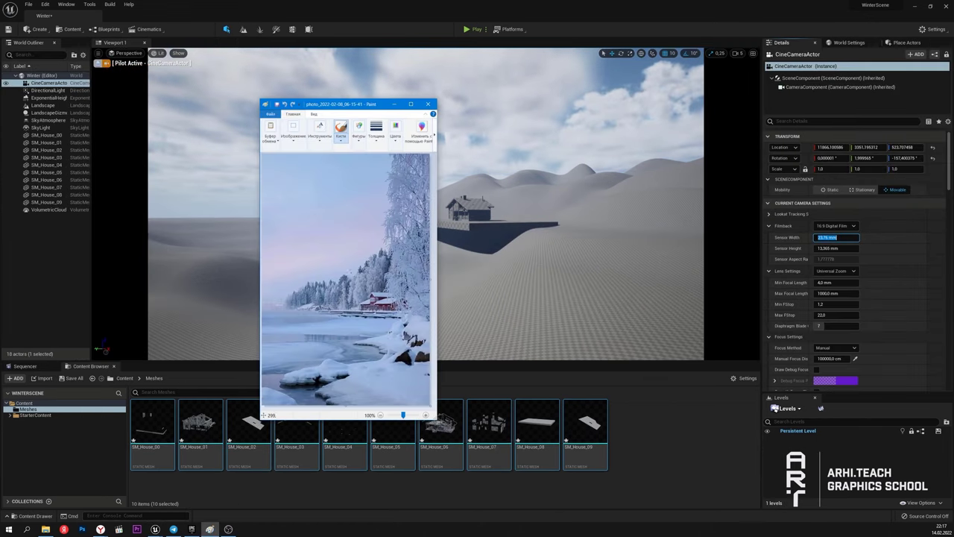
left_click(849, 244)
key("Return")
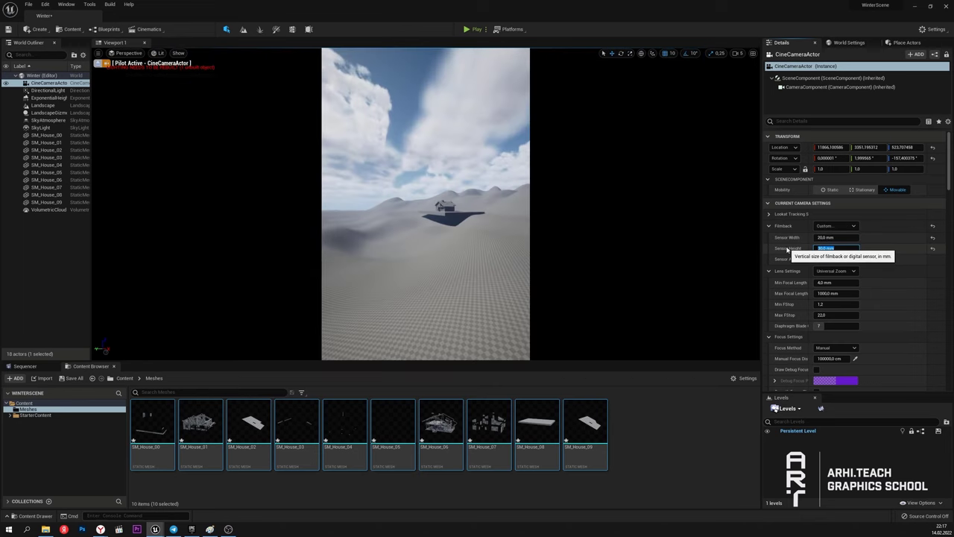
Step: Set the camera's lens to 30mm Prime f/1.4 and adjust its framing of the house
right_click_drag(425, 224, 422, 223)
left_click(838, 270)
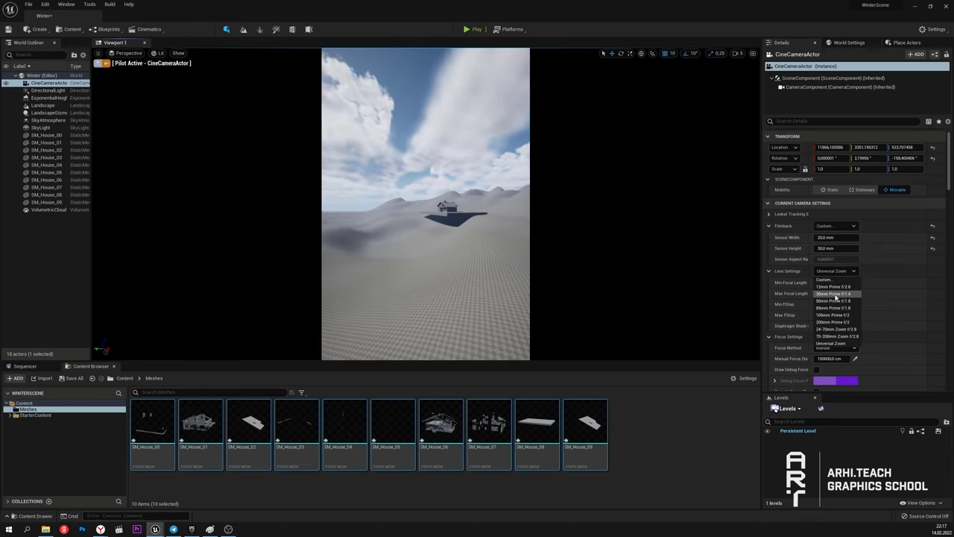
left_click(835, 295)
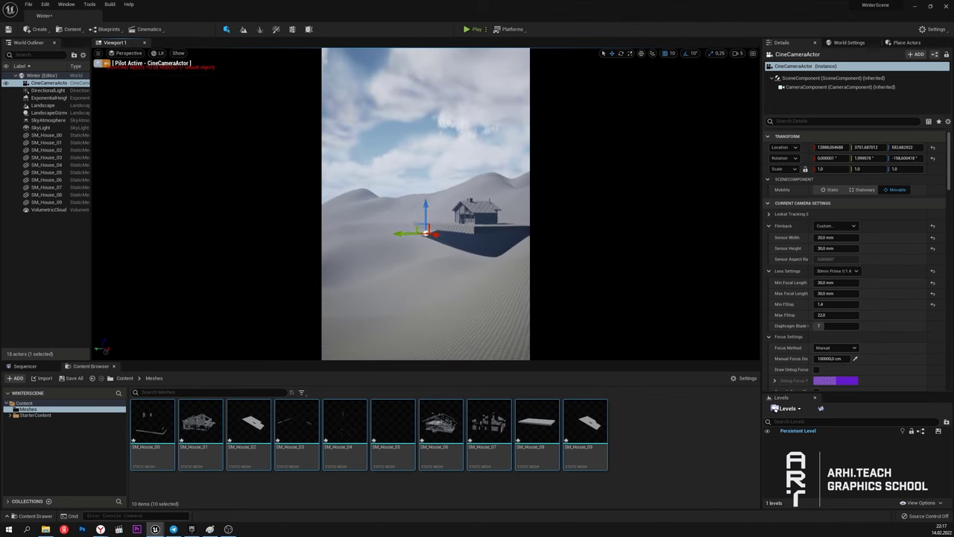
Step: Switch to a two-pane viewport layout and show the CineCameraActor view with Lit shading in place of the Top wireframe
left_click(100, 53)
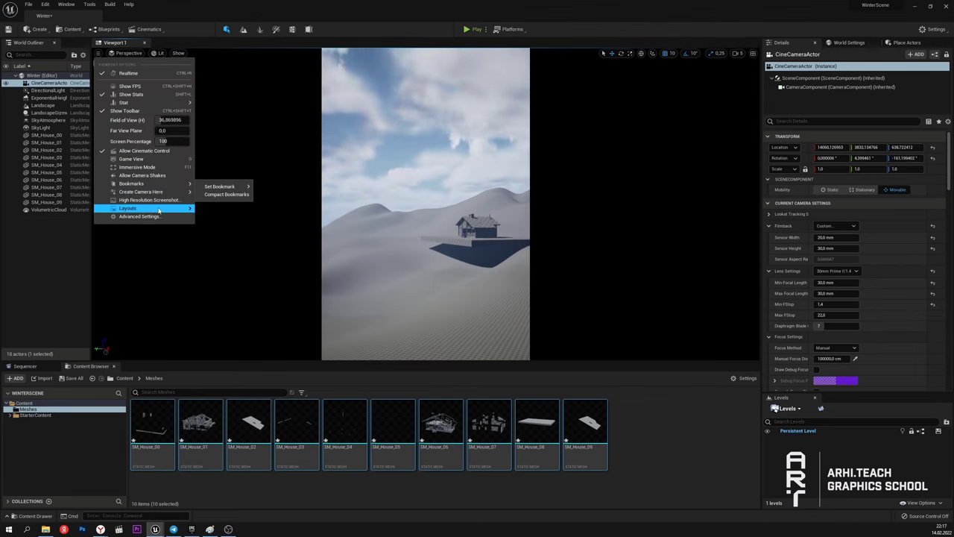
mouse_move(138, 210)
left_click(204, 260)
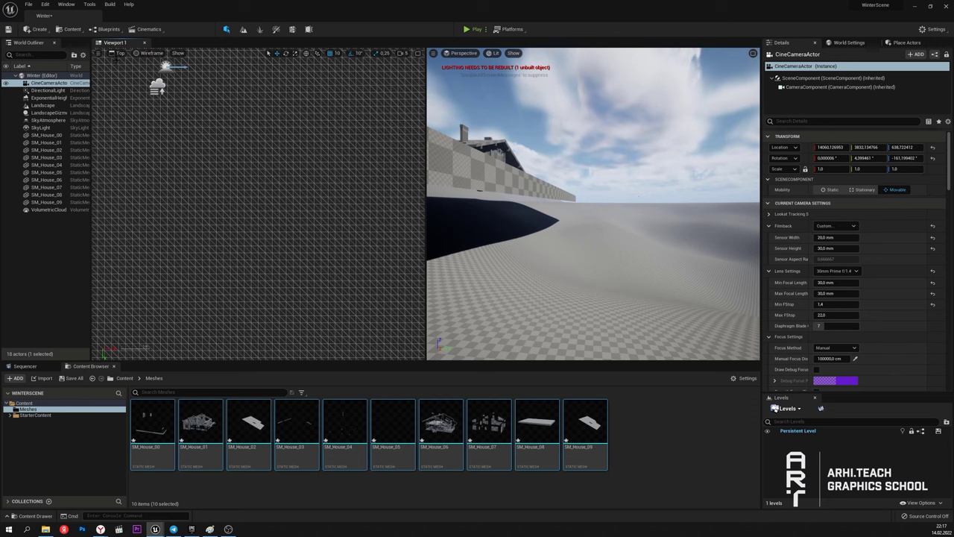
left_click(112, 53)
left_click(139, 150)
left_click(148, 53)
left_click(159, 77)
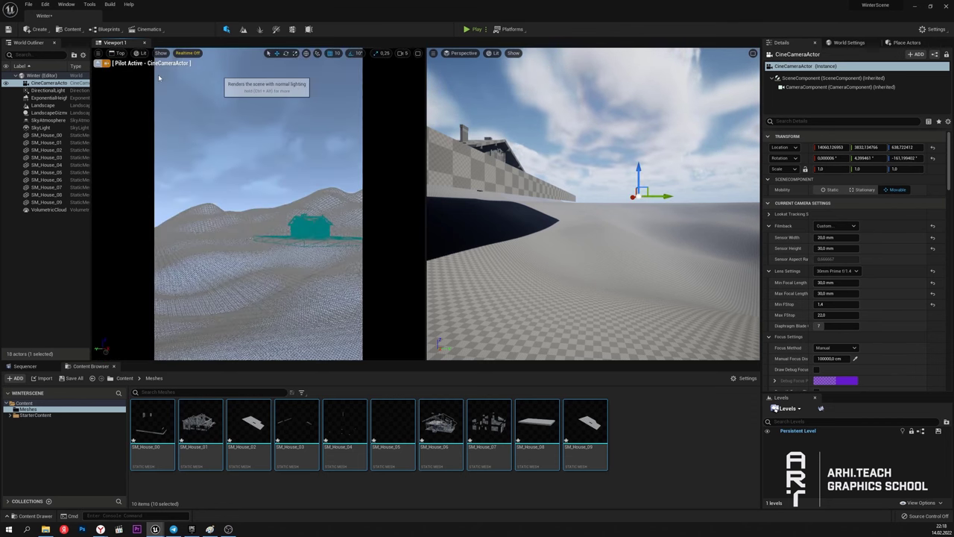
Step: Roughen the hills around the house with the Erosion tool at strength 1.0, threshold 14 and brush size about 5095
right_click_drag(649, 221, 471, 306)
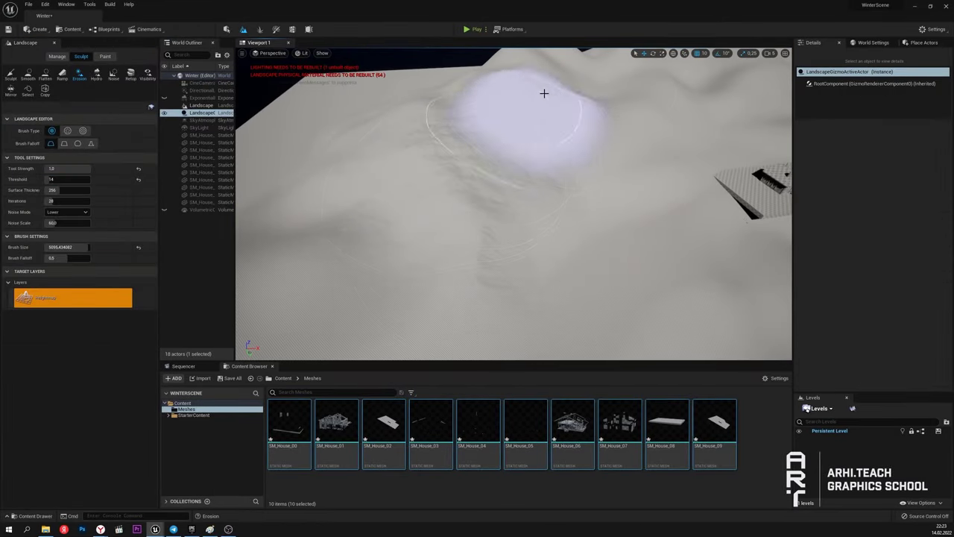
mouse_move(554, 142)
right_mouse_down()
mouse_move(541, 157)
mouse_move(622, 126)
mouse_move(743, 149)
right_mouse_up()
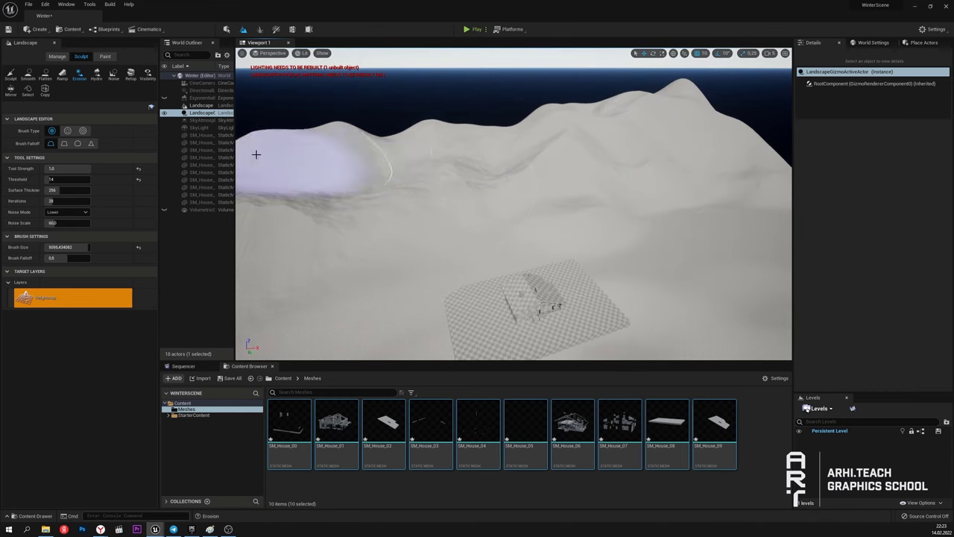
right_click_drag(315, 230, 246, 230)
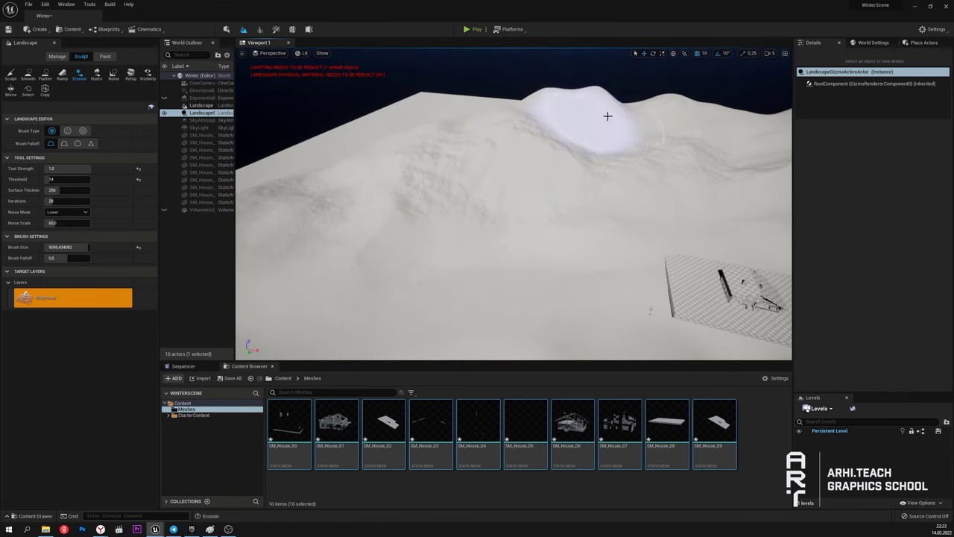
right_click_drag(545, 125, 621, 127)
right_click_drag(610, 267, 646, 150)
left_click(786, 54)
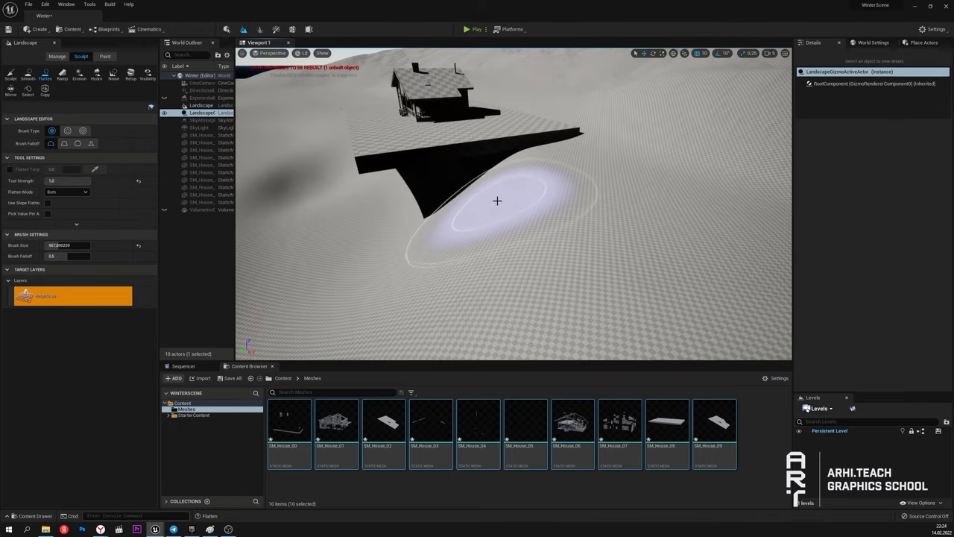
Step: Level the ground around the house's base with the Flatten tool at strength 1.0 and brush size about 968
right_click_drag(496, 253, 514, 308)
left_click_drag(559, 177, 520, 204)
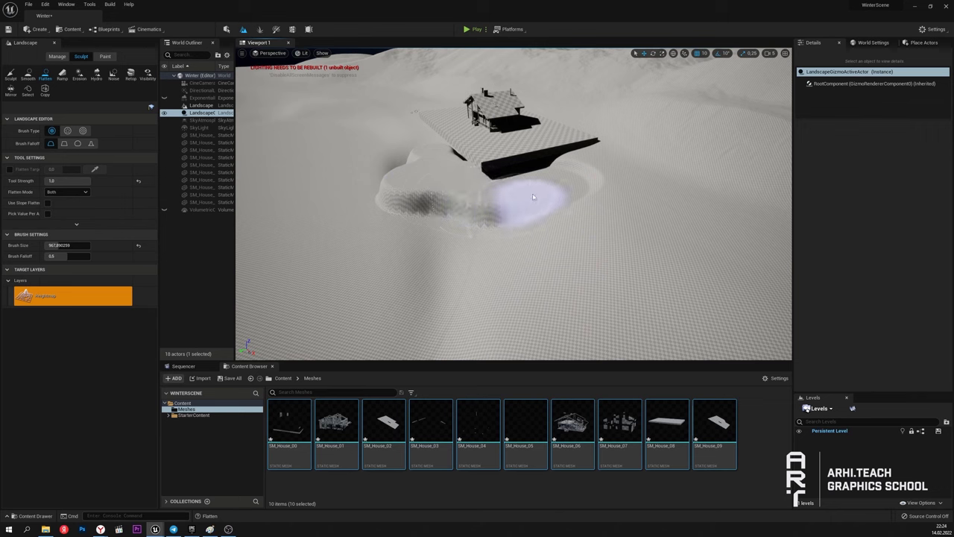
right_click_drag(520, 203, 548, 176)
mouse_move(549, 176)
left_mouse_down()
mouse_move(560, 158)
mouse_move(434, 149)
mouse_move(362, 108)
left_mouse_up()
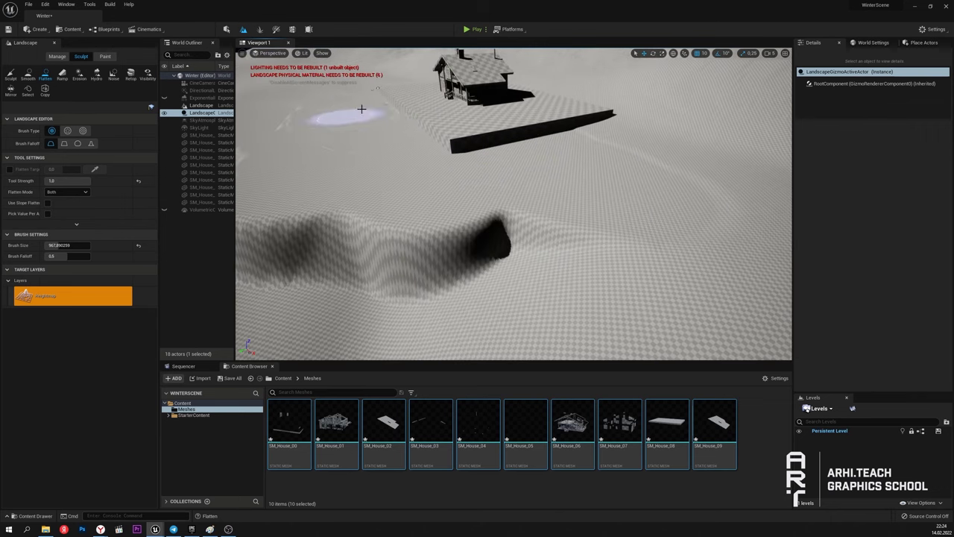
mouse_move(363, 112)
right_mouse_down()
mouse_move(432, 74)
mouse_move(403, 111)
right_mouse_up()
mouse_move(553, 253)
left_mouse_down()
mouse_move(467, 177)
mouse_move(359, 219)
mouse_move(321, 186)
left_mouse_up()
right_click_drag(320, 186, 253, 135)
right_click_drag(545, 158, 511, 158)
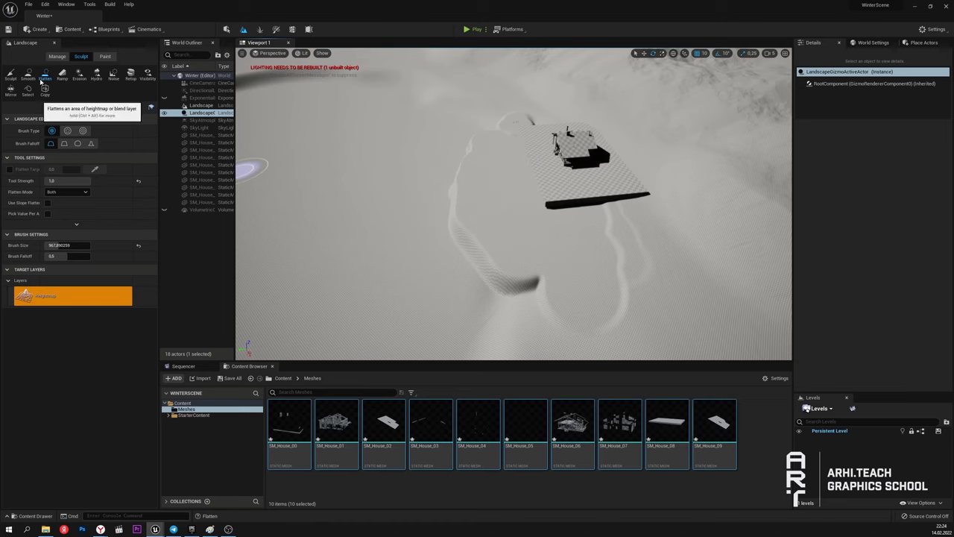
Step: Increase the Flatten brush size to about 1648 and level the wide plain beside and in front of the house
right_click_drag(532, 203, 285, 146)
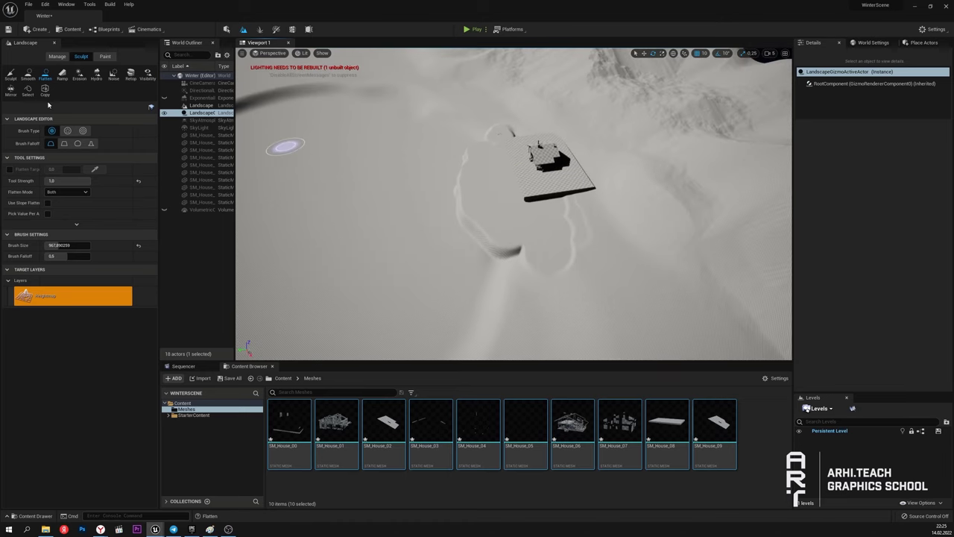
left_click_drag(63, 245, 69, 245)
mouse_move(511, 215)
left_mouse_down()
mouse_move(447, 261)
mouse_move(377, 96)
mouse_move(367, 104)
left_mouse_up()
mouse_move(522, 152)
right_mouse_down()
mouse_move(471, 151)
mouse_move(471, 161)
right_mouse_up()
mouse_move(425, 106)
left_mouse_down()
mouse_move(500, 285)
mouse_move(540, 250)
mouse_move(410, 206)
mouse_move(486, 228)
mouse_move(530, 162)
left_mouse_up()
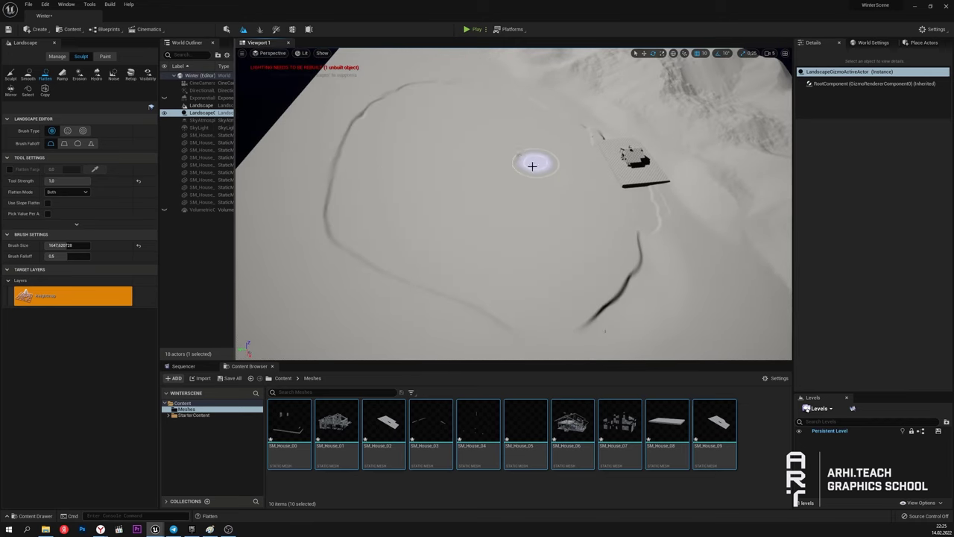
right_click_drag(530, 162, 493, 186)
left_click_drag(493, 186, 413, 117)
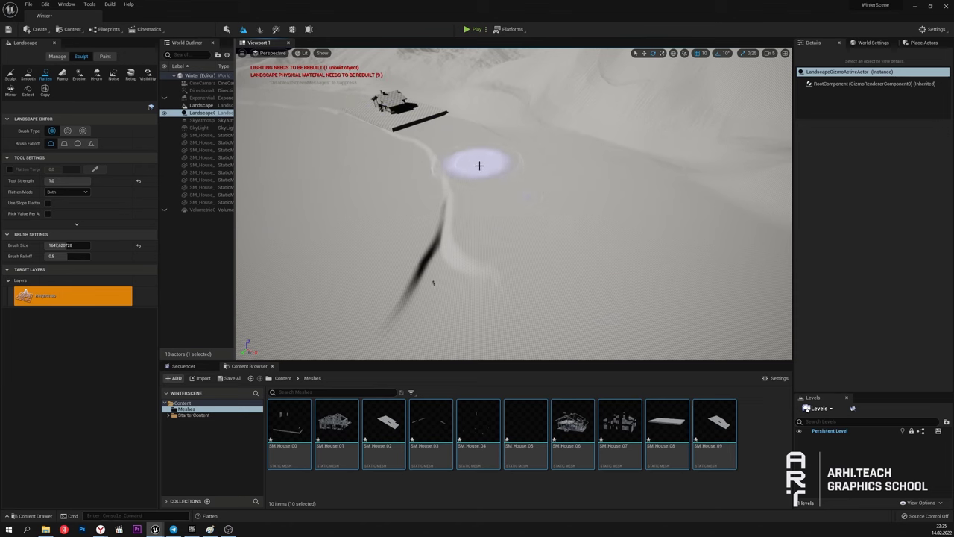
left_click_drag(479, 166, 487, 272)
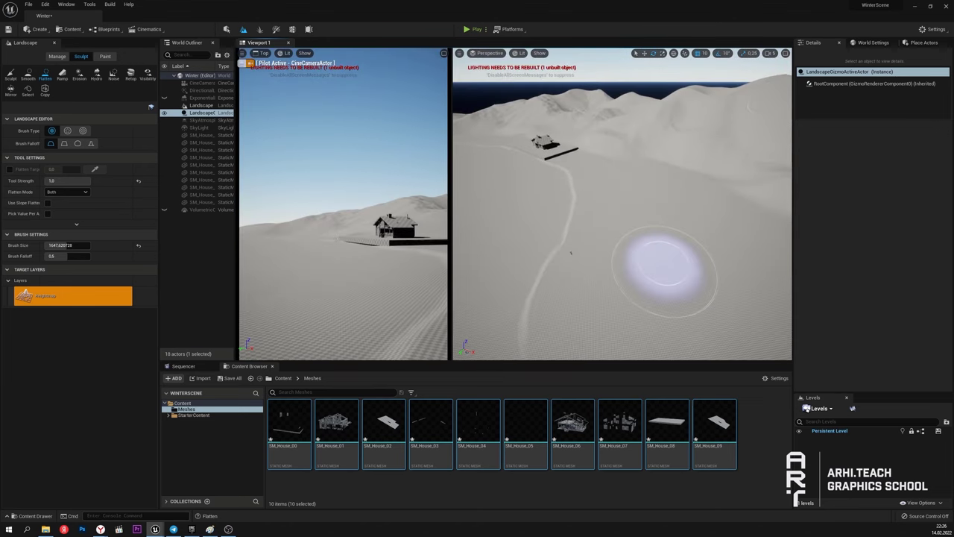
Step: Reduce the Flatten brush size to about 519, inspect the bank leading to the house and maximize the CineCameraActor view
mouse_move(659, 265)
right_mouse_down()
mouse_move(639, 298)
mouse_move(611, 213)
right_mouse_up()
left_click_drag(68, 245, 50, 245)
left_click(785, 52)
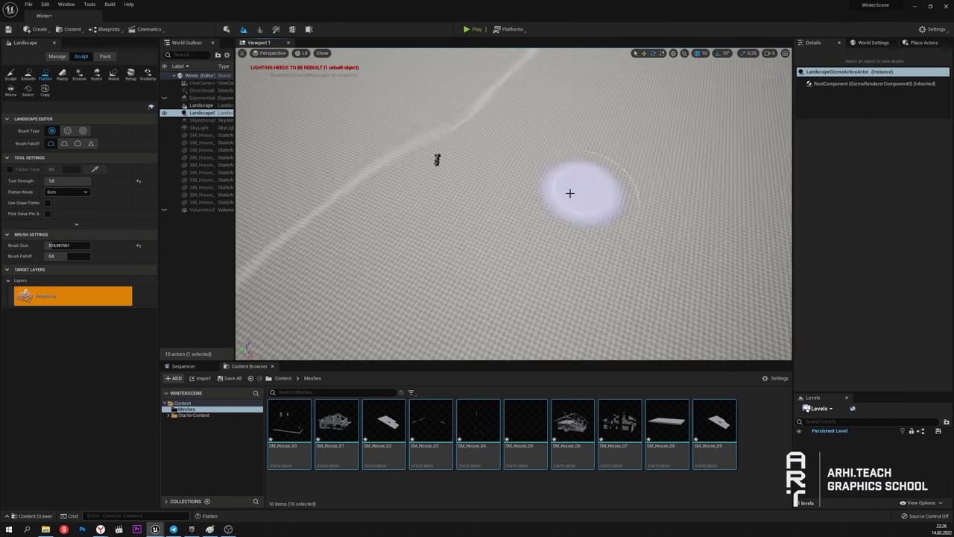
right_click_drag(569, 193, 498, 140)
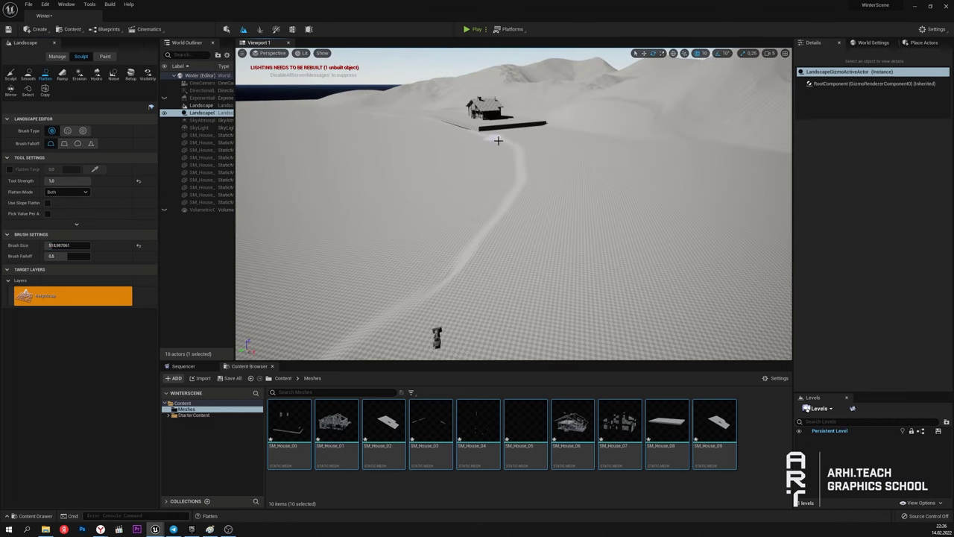
left_click(785, 52)
left_click(441, 53)
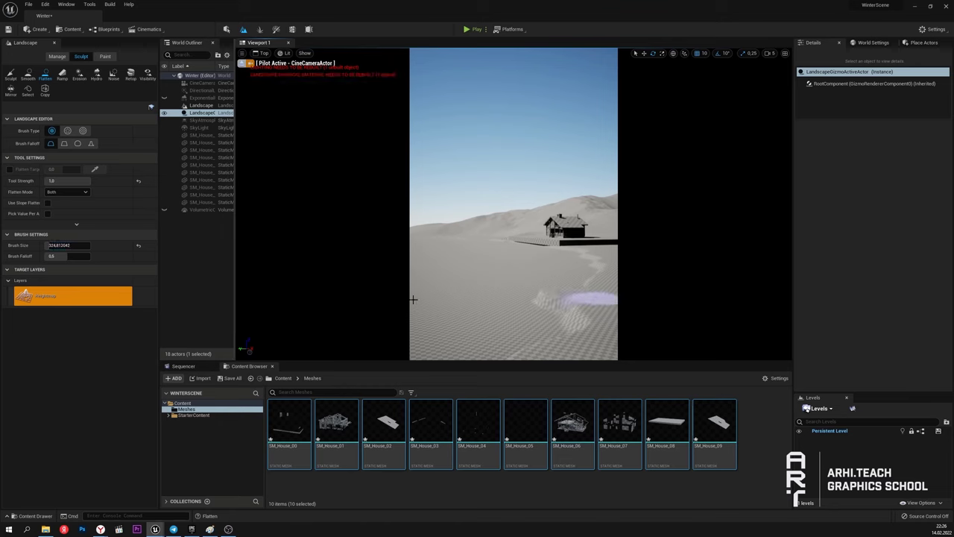
Step: Shape the camera's foreground with the Flatten tool against the reference photo, reducing the brush size to about 95
left_click(210, 528)
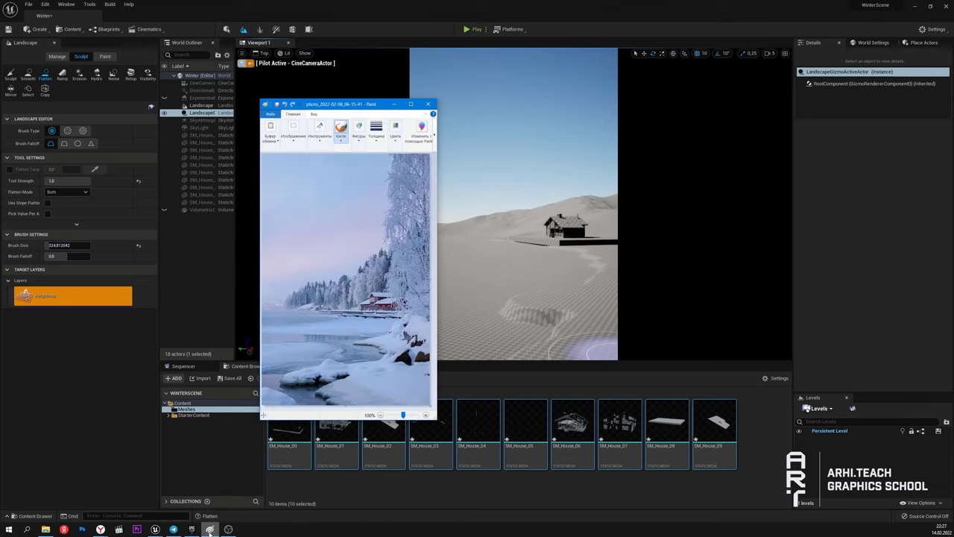
left_click(210, 528)
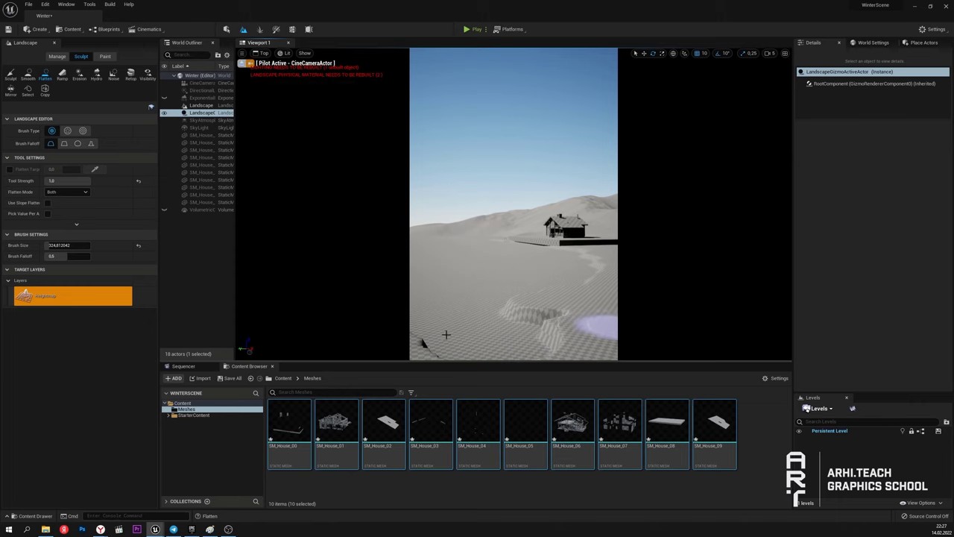
left_click(209, 528)
left_click(210, 528)
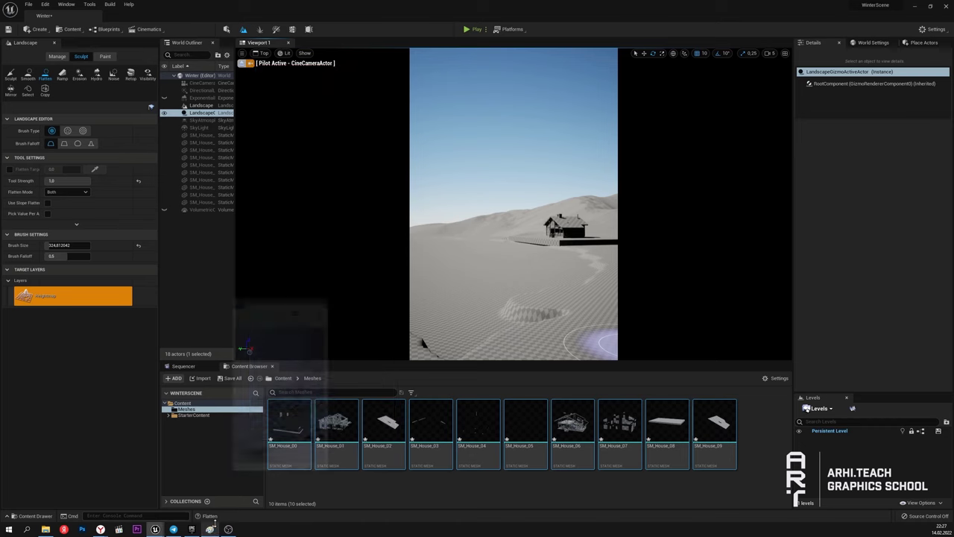
left_click(209, 529)
left_click(210, 529)
left_click(65, 246)
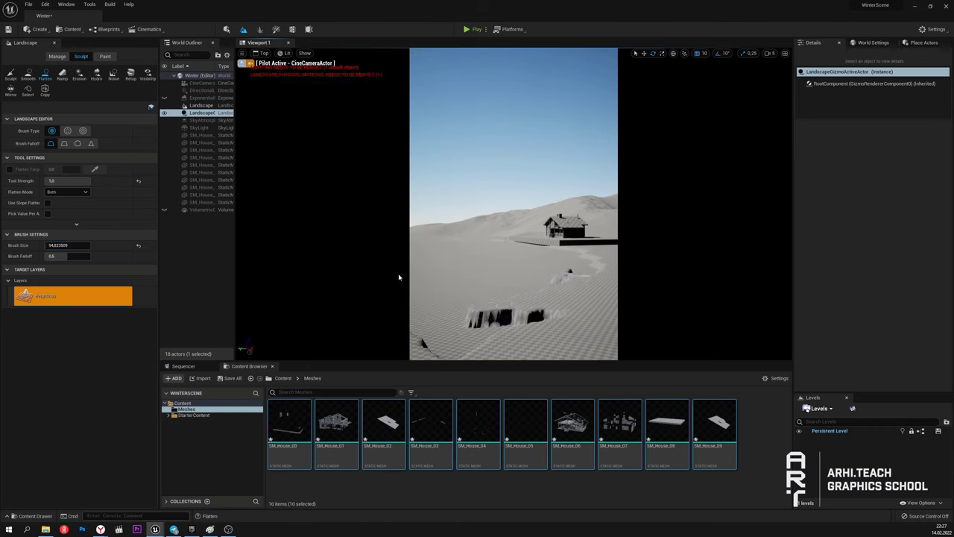
Step: Check the reference photo and smooth the jagged foreground pits using the Smooth tool at strength 1.0 and brush size about 95
key("alt+Tab")
key("alt+Tab")
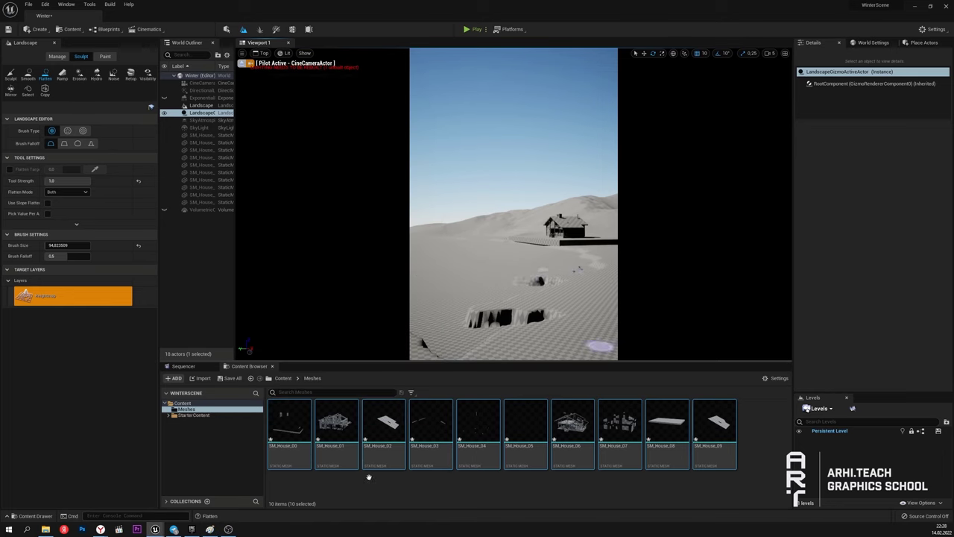
left_click(210, 529)
left_click(209, 529)
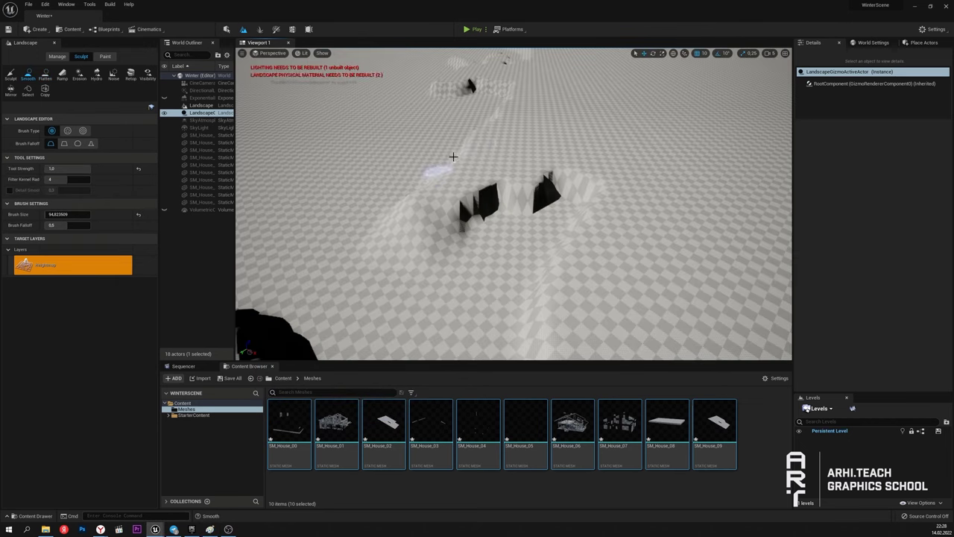
mouse_move(421, 215)
left_mouse_down()
mouse_move(560, 184)
mouse_move(551, 192)
left_mouse_up()
mouse_move(552, 193)
right_mouse_down()
mouse_move(626, 192)
mouse_move(596, 192)
right_mouse_up()
left_click_drag(402, 123, 417, 177)
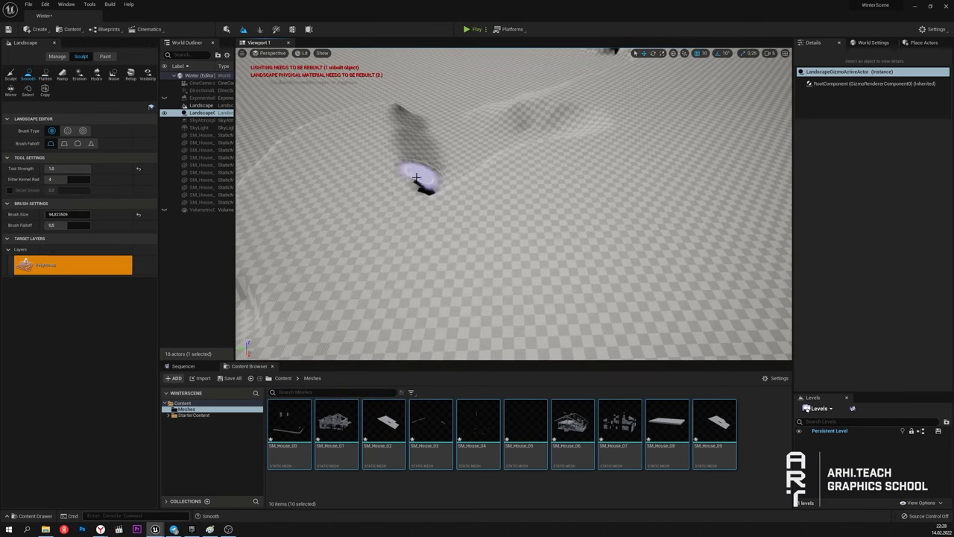
Step: Smooth the remaining foreground bumps and the bank near the house platform, increasing the brush size to about 278
mouse_move(400, 107)
right_mouse_down()
mouse_move(492, 114)
mouse_move(566, 186)
right_mouse_up()
mouse_move(566, 187)
left_mouse_down()
mouse_move(469, 256)
mouse_move(379, 193)
left_mouse_up()
right_click_drag(379, 193, 510, 230)
mouse_move(509, 186)
left_mouse_down()
mouse_move(454, 101)
mouse_move(363, 228)
mouse_move(395, 250)
left_mouse_up()
mouse_move(492, 174)
right_mouse_down()
mouse_move(418, 138)
mouse_move(388, 138)
mouse_move(418, 138)
mouse_move(372, 160)
right_mouse_up()
right_click_drag(373, 160, 425, 179)
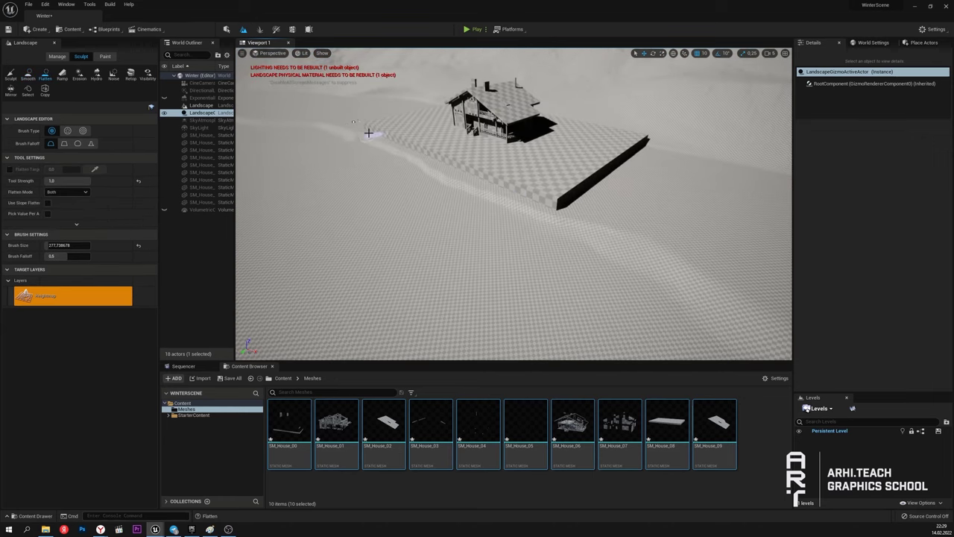
left_click(28, 74)
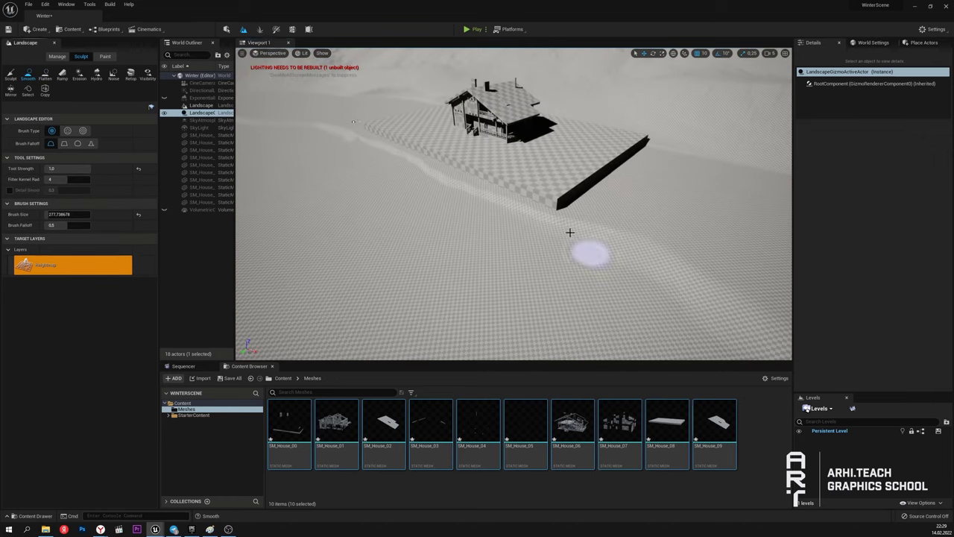
right_click_drag(520, 227, 414, 182)
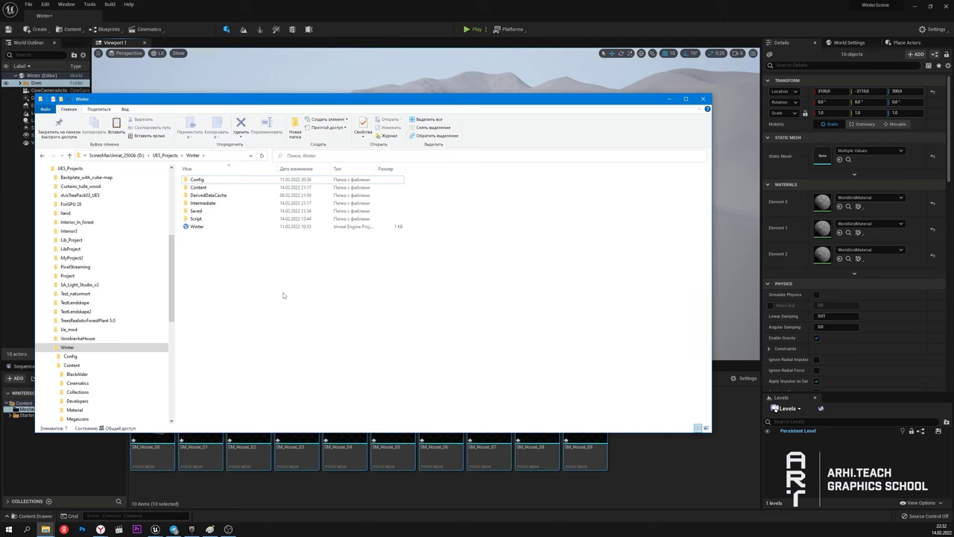
Step: Copy the BlackAlder, Megascans, MSPresets, ProceduralNtr_vol2, WinterForestSet and WinterNature folders from the Winter project's Content folder into WinterScene's Content folder
double_click(202, 189)
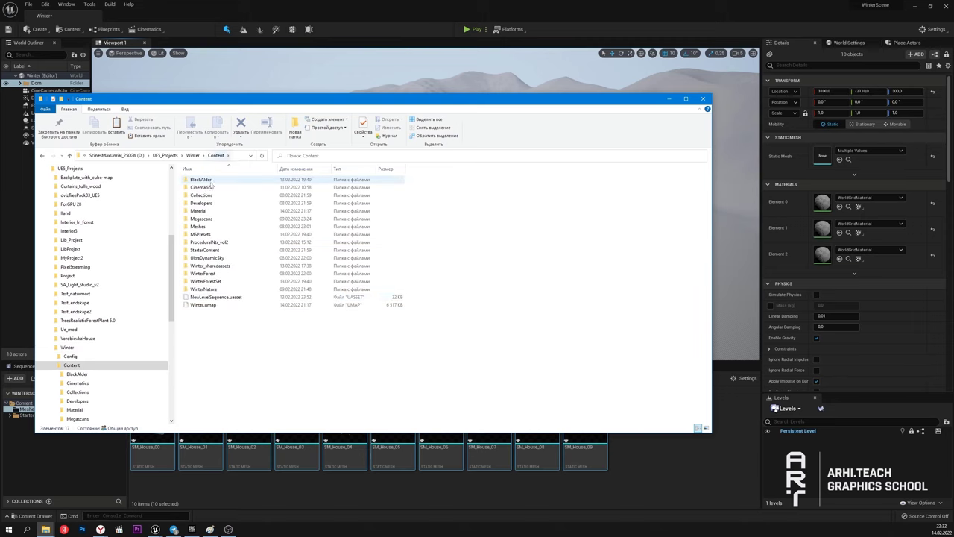
left_click(201, 219, "ctrl")
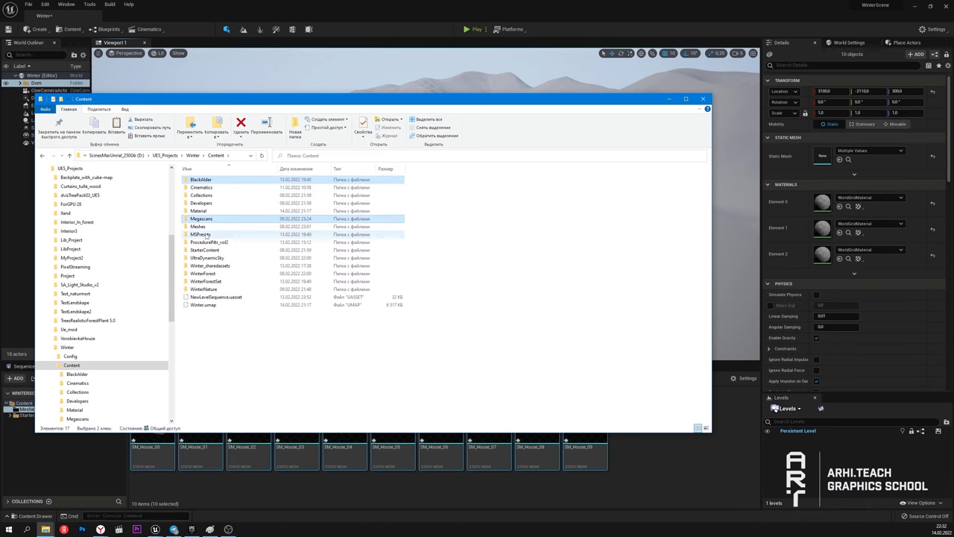
left_click(200, 234, "ctrl")
left_click(208, 241, "ctrl")
left_click(205, 281, "ctrl")
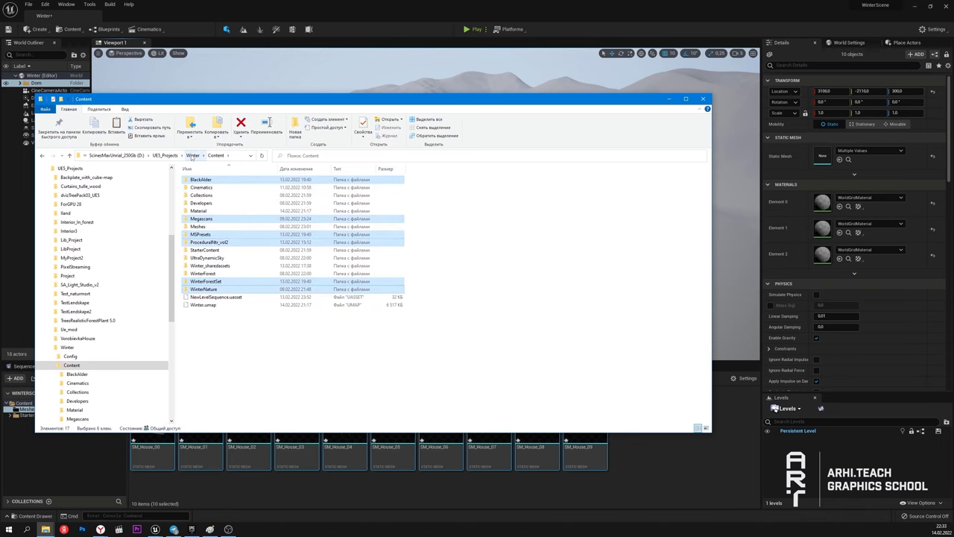
left_click(173, 155)
scroll(567, 373, "down", 1)
double_click(243, 376)
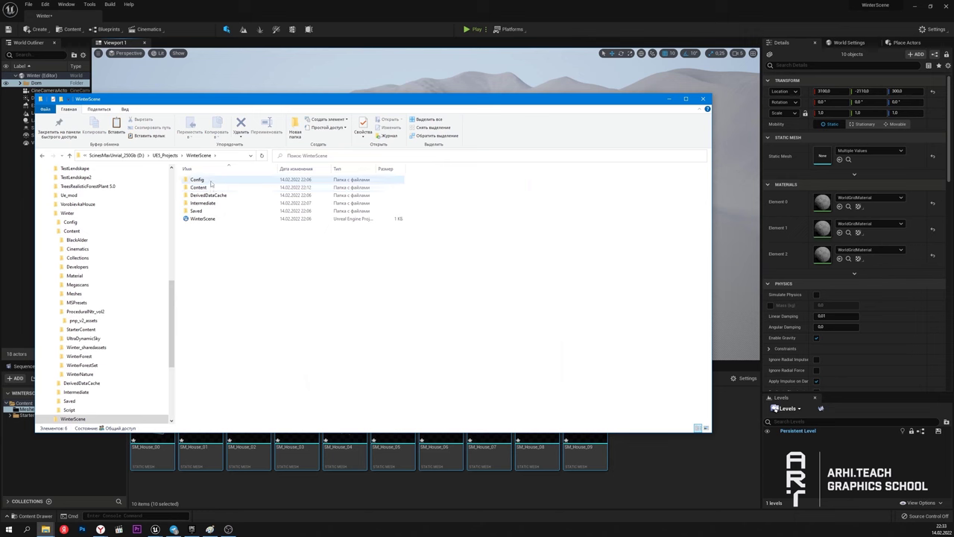
double_click(201, 188)
key("ctrl+v")
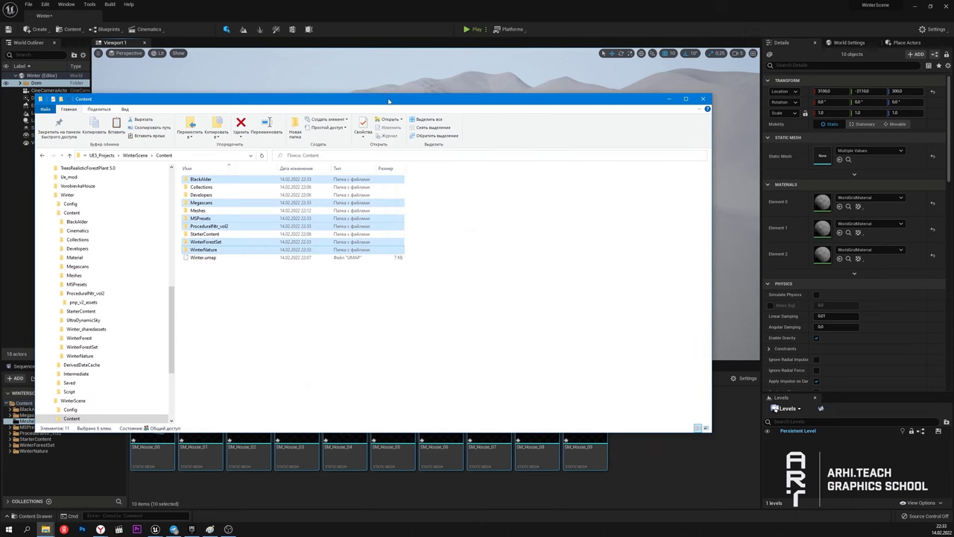
Step: Return to Unreal Editor and assign forest_ground_snow_ice_weighted_COPY from ProceduralNtr_vol2's landscape_materials folder as the landscape's material
left_click(669, 98)
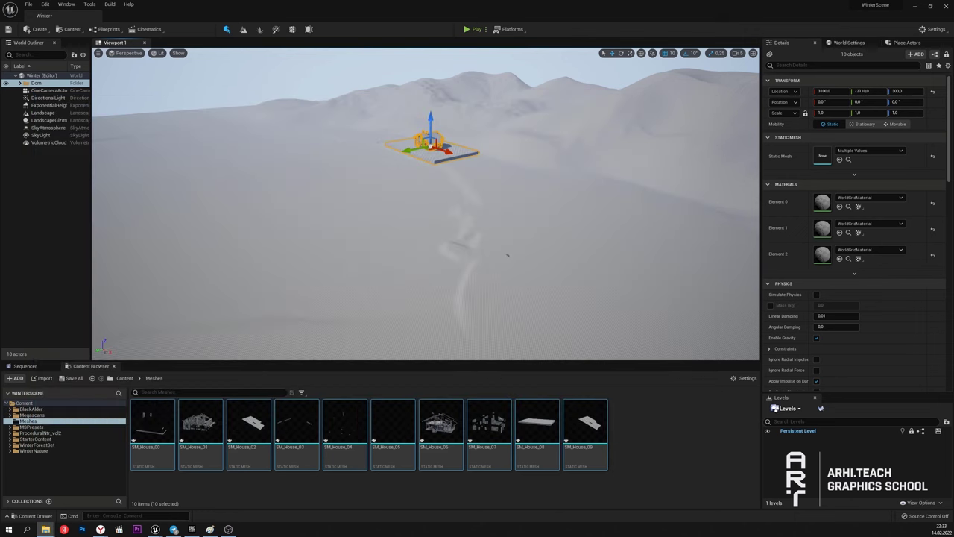
left_click(31, 410)
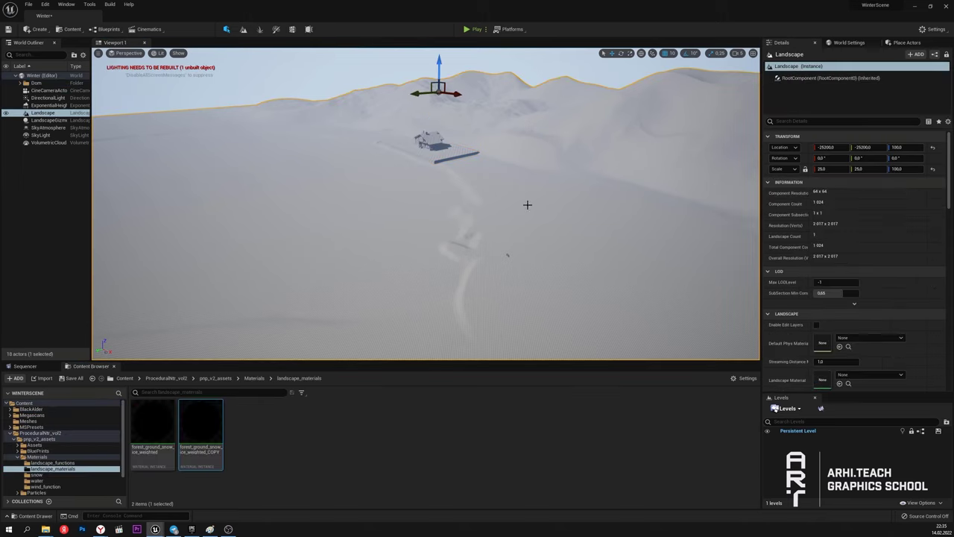
left_click_drag(200, 432, 823, 380)
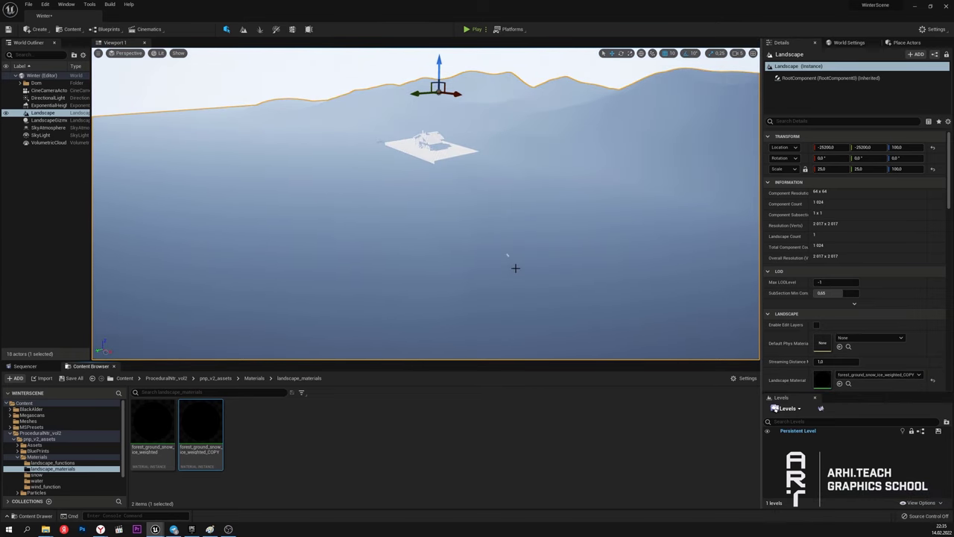
Step: Create layer info assets for the L1_Ice_or_Puddle and L2_Snow_or_Grass paint layers in the Winter_sharedassets folder
left_click(243, 32)
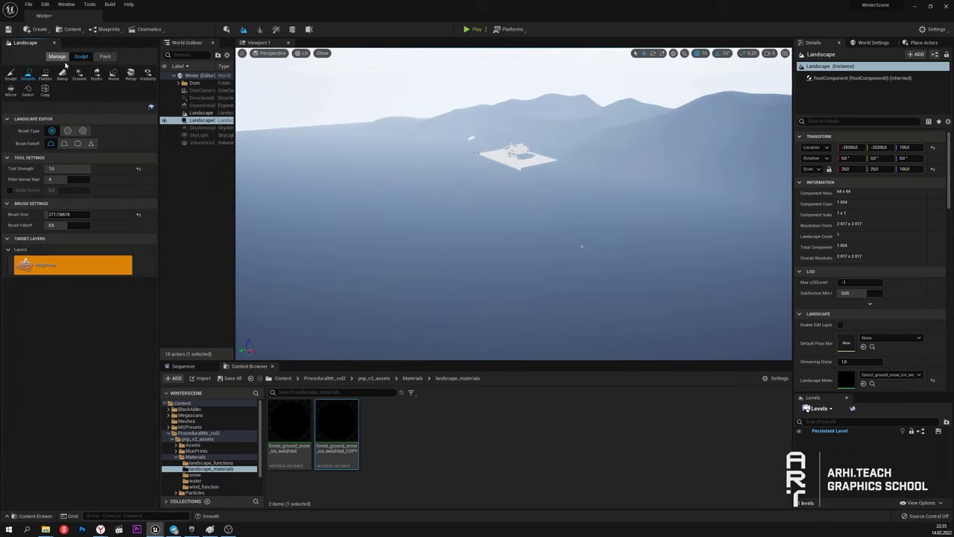
left_click(105, 56)
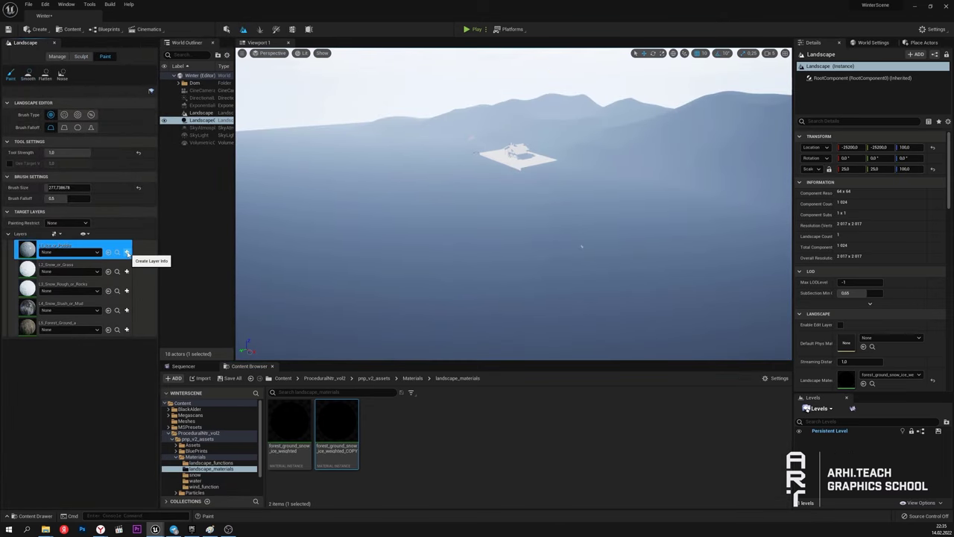
left_click(127, 252)
left_click(149, 263)
left_click(486, 337)
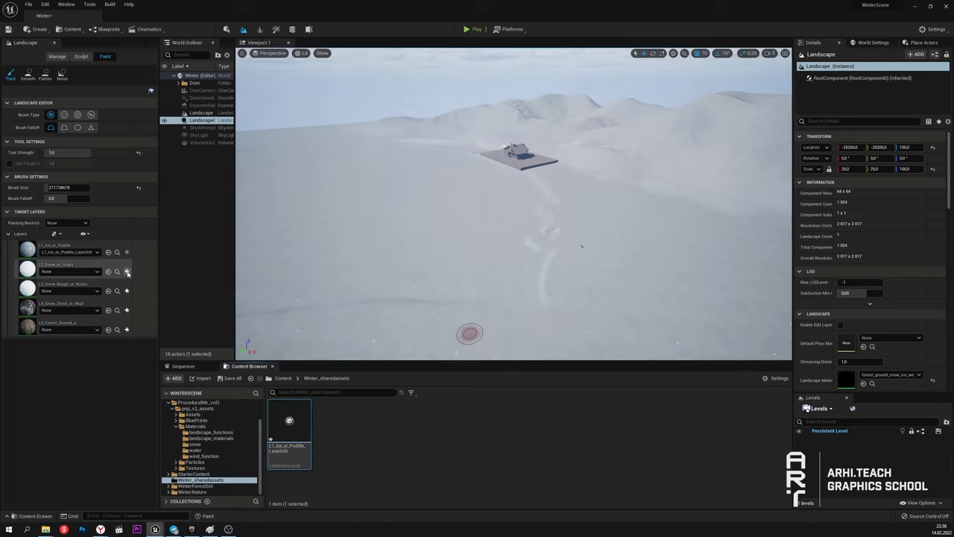
left_click(127, 271)
left_click(149, 281)
left_click(486, 337)
Step: Create layer info assets for the L3_Snow_Rough_or_Rocks, L4_Snow_Slush_or_Mud and L5_Forest_Ground_a layers in the Winter_sharedassets folder
left_click(126, 291)
left_click(165, 301)
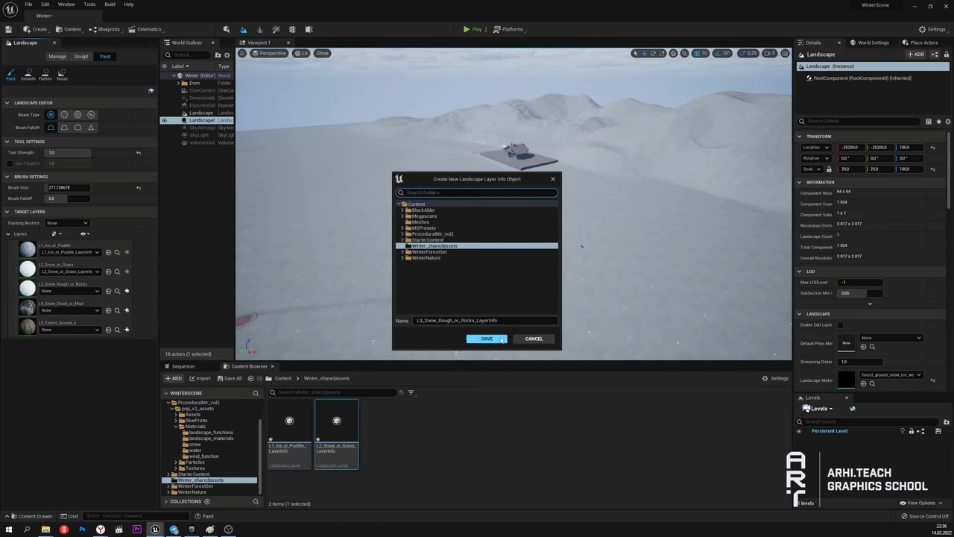
left_click(485, 336)
left_click(127, 310)
left_click(165, 321)
left_click(485, 336)
left_click(127, 330)
left_click(166, 340)
left_click(485, 336)
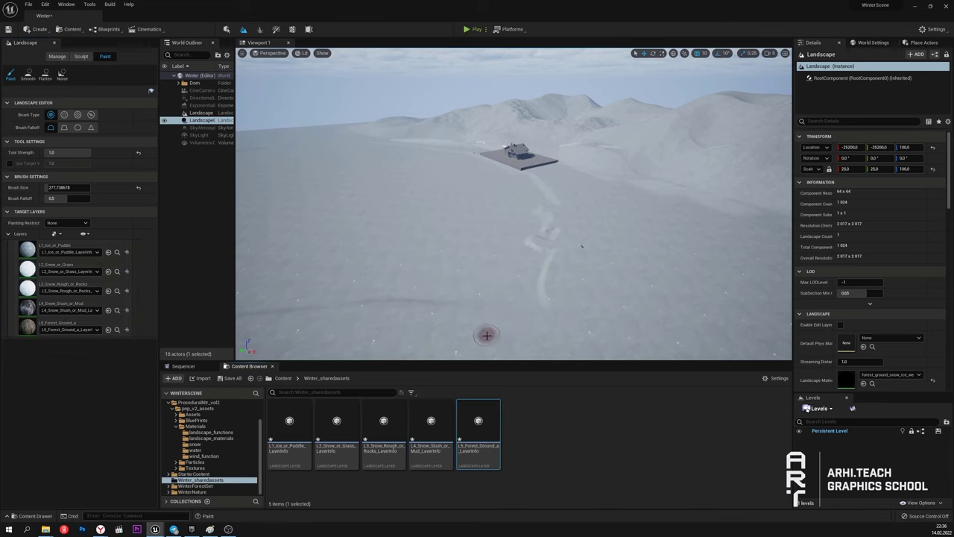
Step: Paint the L2_Snow_or_Grass layer over the hills and the land around the house with the component brush at size 5
right_click_drag(492, 248, 492, 273)
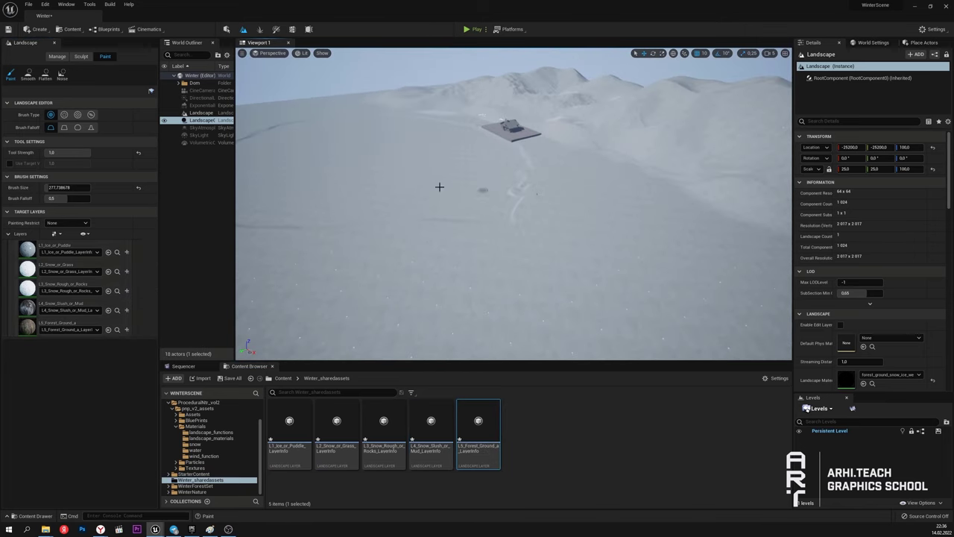
left_click(59, 265)
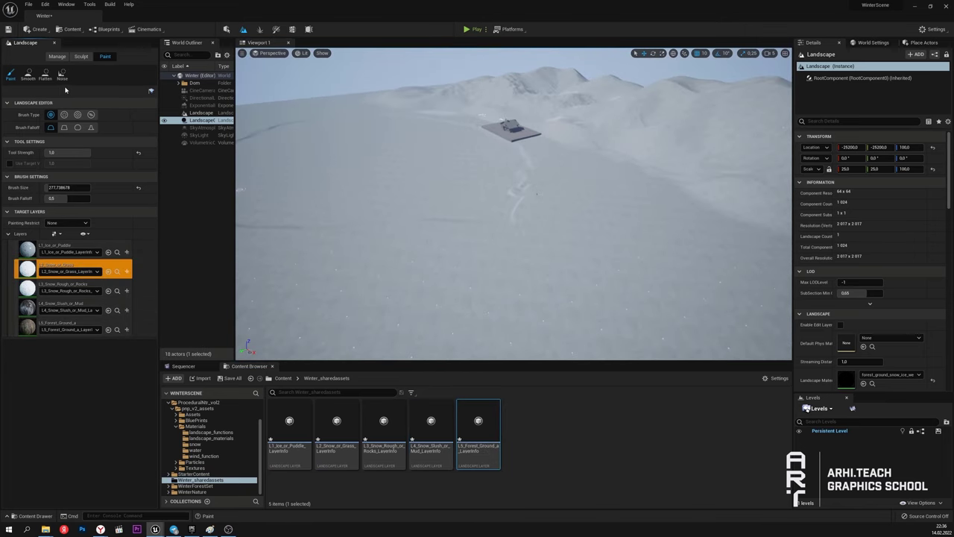
left_click(90, 115)
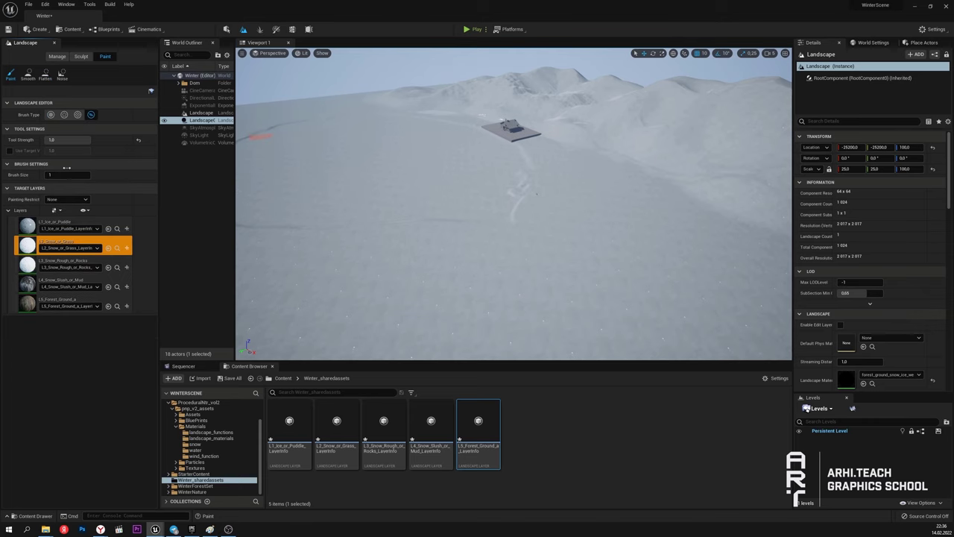
left_click(586, 139)
mouse_move(585, 139)
right_mouse_down()
mouse_move(586, 194)
mouse_move(601, 169)
right_mouse_up()
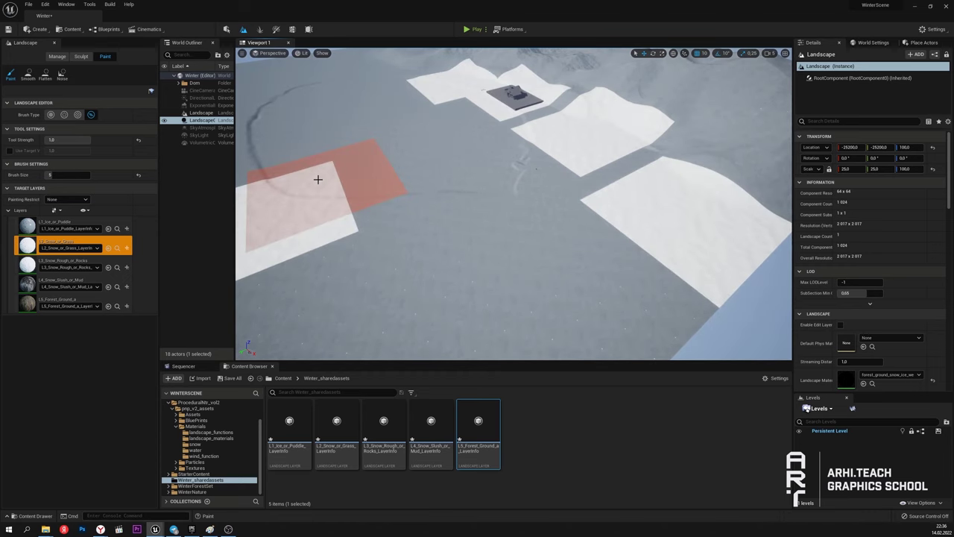
mouse_move(317, 179)
left_mouse_down()
mouse_move(458, 230)
mouse_move(468, 326)
mouse_move(469, 132)
mouse_move(339, 255)
mouse_move(313, 299)
left_mouse_up()
mouse_move(314, 298)
right_mouse_down()
mouse_move(239, 223)
mouse_move(228, 242)
right_mouse_up()
mouse_move(357, 246)
left_mouse_down()
mouse_move(441, 187)
mouse_move(380, 295)
left_mouse_up()
mouse_move(380, 295)
right_mouse_down()
mouse_move(366, 357)
mouse_move(485, 149)
mouse_move(529, 112)
right_mouse_up()
mouse_move(493, 142)
left_mouse_down()
mouse_move(469, 127)
mouse_move(715, 160)
left_mouse_up()
mouse_move(716, 160)
right_mouse_down()
mouse_move(783, 175)
mouse_move(782, 216)
right_mouse_up()
mouse_move(399, 303)
right_mouse_down()
mouse_move(684, 177)
mouse_move(661, 202)
mouse_move(564, 67)
mouse_move(592, 164)
right_mouse_up()
mouse_move(511, 154)
right_mouse_down()
mouse_move(455, 216)
mouse_move(477, 224)
right_mouse_up()
Step: Paint the L1_Ice_or_Puddle layer over excess snow on the flat lake area with the component brush
left_click(64, 226)
right_click_drag(422, 130, 455, 182)
mouse_move(454, 183)
left_mouse_down()
mouse_move(470, 135)
mouse_move(499, 226)
mouse_move(388, 231)
left_mouse_up()
Step: Switch to an enlarged circular brush and round off the blocky snow edge of the lake with the L1_Ice_or_Puddle layer
left_click(50, 115)
right_click_drag(448, 194, 492, 253)
left_click_drag(68, 187, 52, 187)
right_click_drag(386, 213, 417, 194)
mouse_move(552, 216)
left_mouse_down()
mouse_move(409, 166)
mouse_move(636, 202)
left_mouse_up()
right_click_drag(637, 202, 531, 123)
left_click_drag(489, 180, 492, 320)
mouse_move(469, 254)
right_mouse_down()
mouse_move(469, 328)
mouse_move(284, 223)
right_mouse_up()
mouse_move(469, 281)
right_mouse_down()
mouse_move(481, 252)
mouse_move(663, 181)
mouse_move(538, 198)
right_mouse_up()
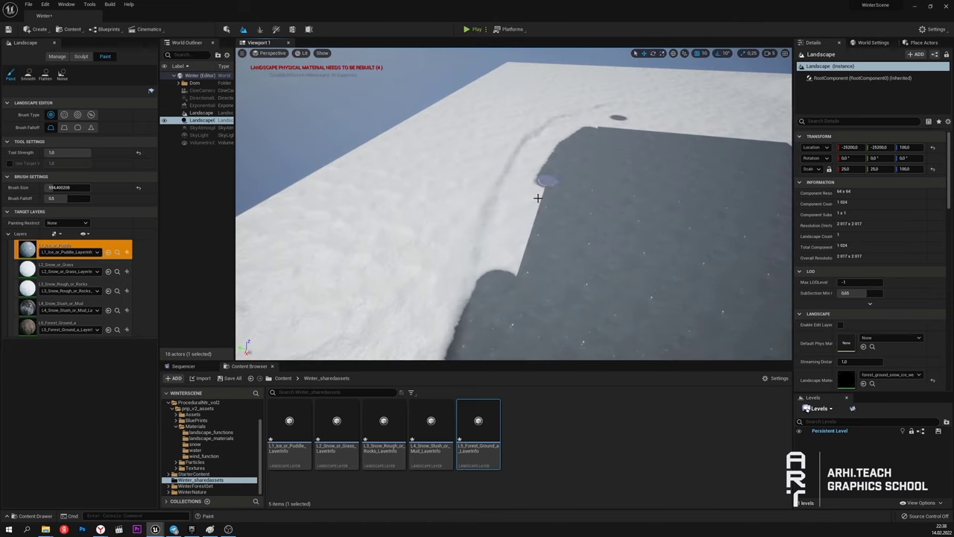
Step: Continue painting the L1_Ice_or_Puddle layer along the snowy bank to give the lake an irregular curved shoreline toward the house
mouse_move(562, 135)
right_mouse_down()
mouse_move(522, 89)
mouse_move(457, 166)
right_mouse_up()
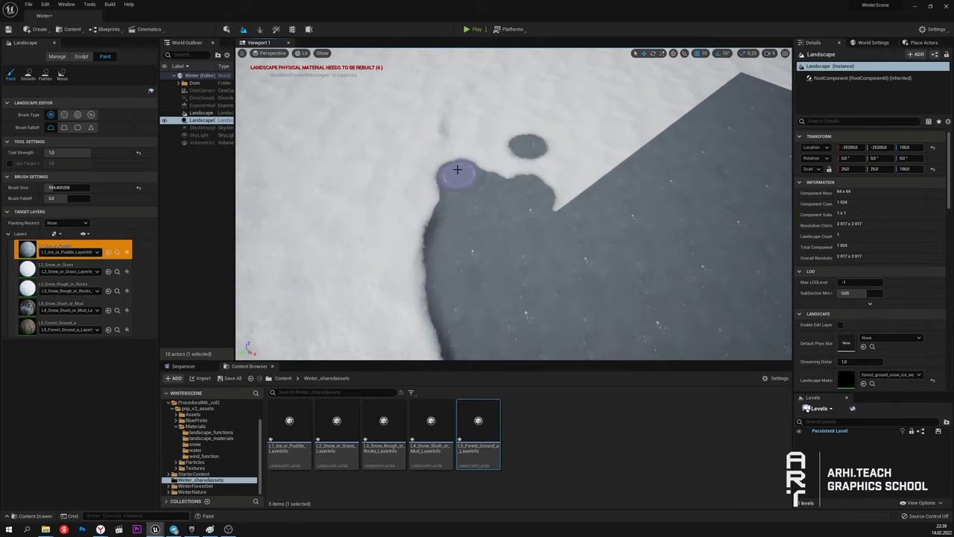
mouse_move(458, 166)
left_mouse_down()
mouse_move(756, 68)
mouse_move(515, 110)
left_mouse_up()
right_click_drag(514, 110, 449, 215)
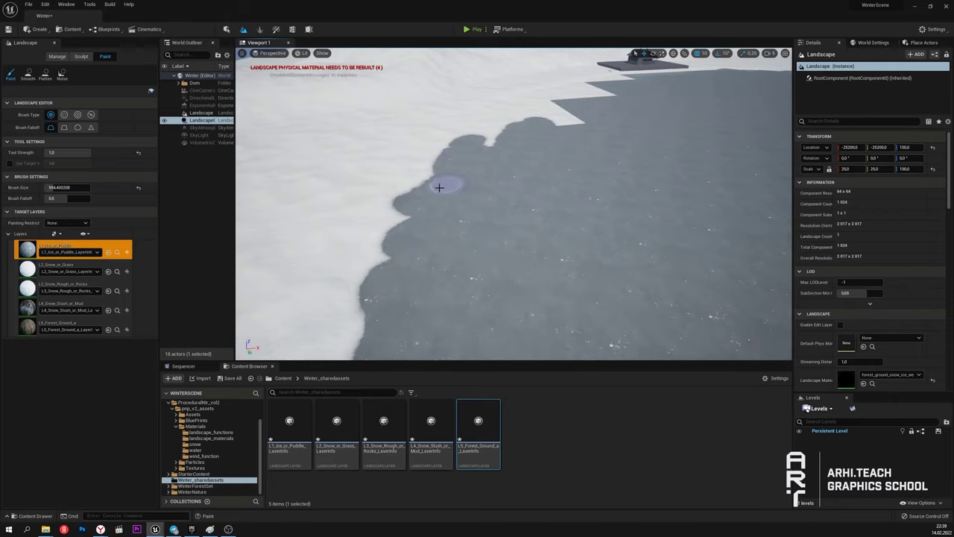
left_click_drag(439, 187, 555, 119)
mouse_move(555, 120)
right_mouse_down()
mouse_move(522, 127)
mouse_move(447, 175)
right_mouse_up()
mouse_move(447, 175)
left_mouse_down()
mouse_move(475, 326)
mouse_move(521, 339)
left_mouse_up()
right_click_drag(522, 339, 505, 204)
left_click(504, 204)
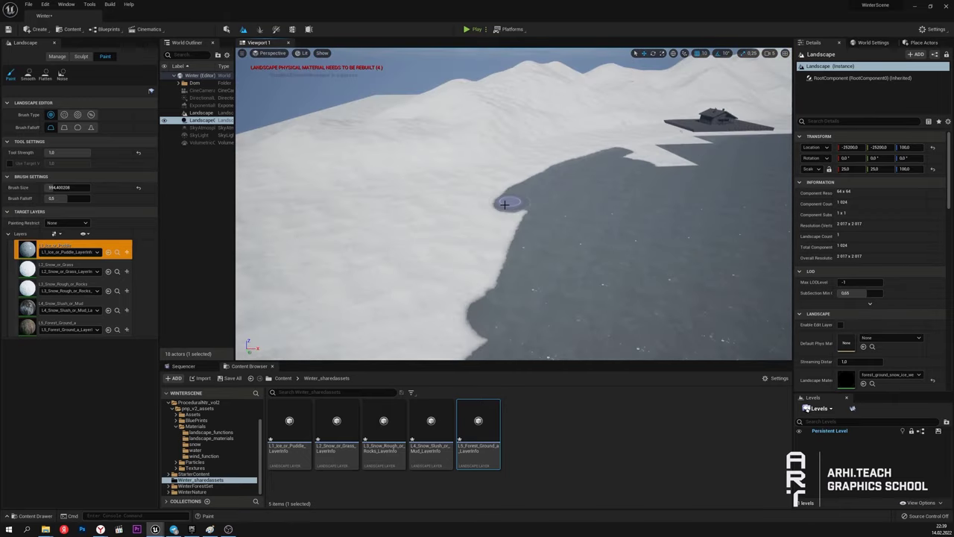
right_click_drag(484, 314, 499, 346)
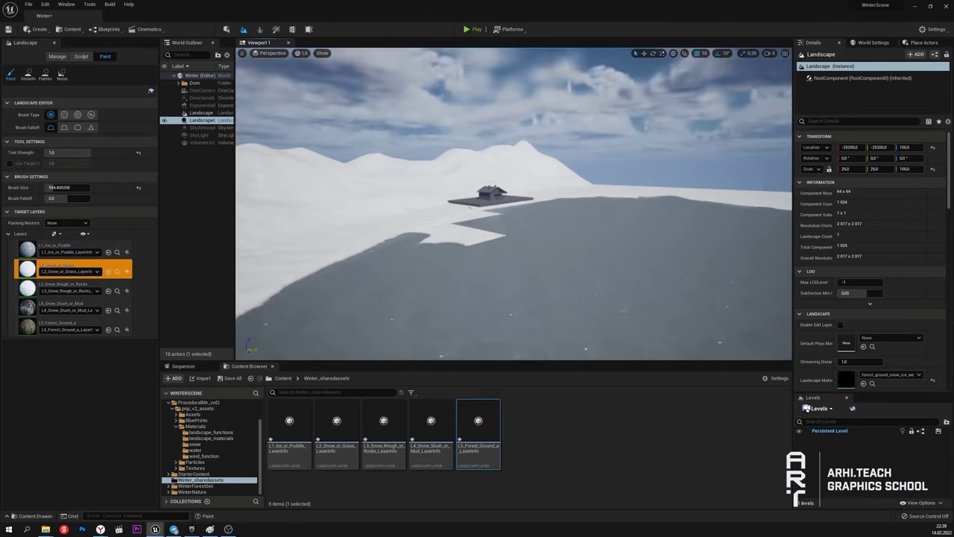
Step: Paint the L1_Ice_or_Puddle layer over the angular snow corners in front of and beside the house platform
right_click_drag(477, 223, 447, 216)
left_click(60, 249)
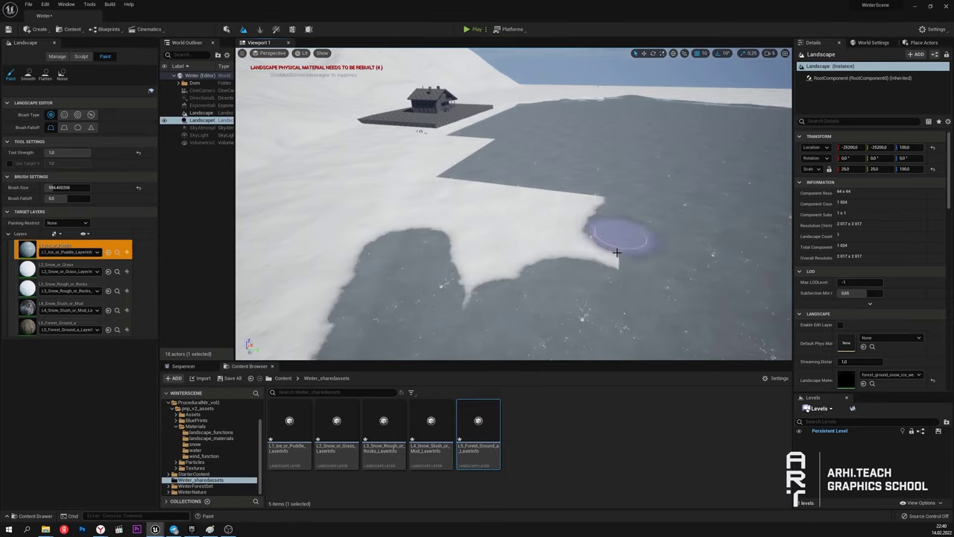
left_click_drag(671, 231, 437, 170)
right_click_drag(438, 169, 486, 120)
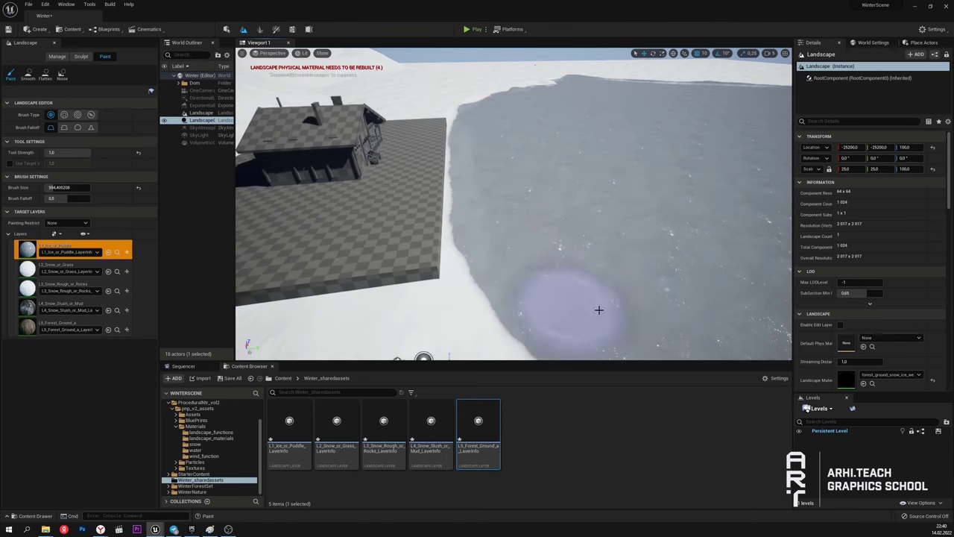
right_click_drag(599, 310, 484, 208)
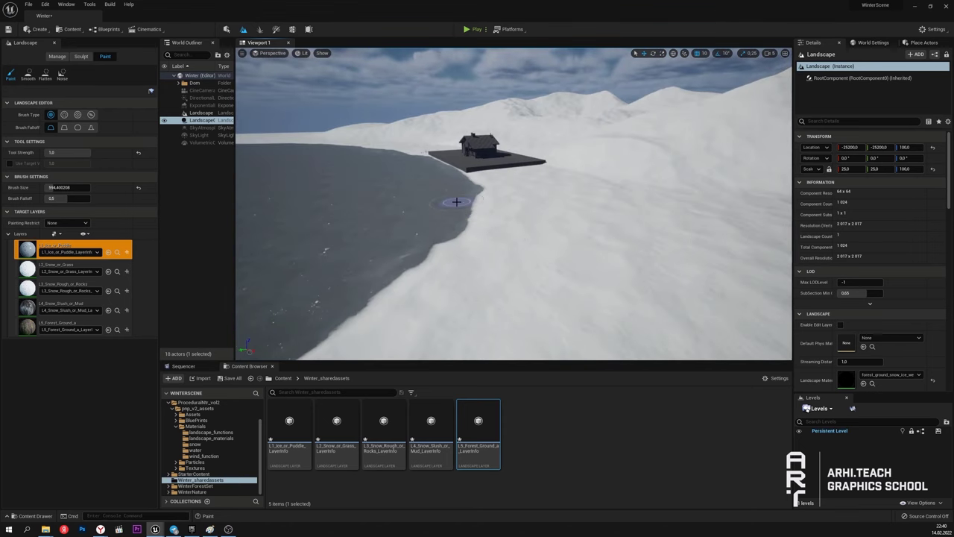
Step: Paint the L4_Snow_Slush_or_Mud layer at the pointed lake shore with brush size about 185, falloff 1.0 and tool strength 0.432
left_click(76, 302)
right_click_drag(418, 224, 366, 251)
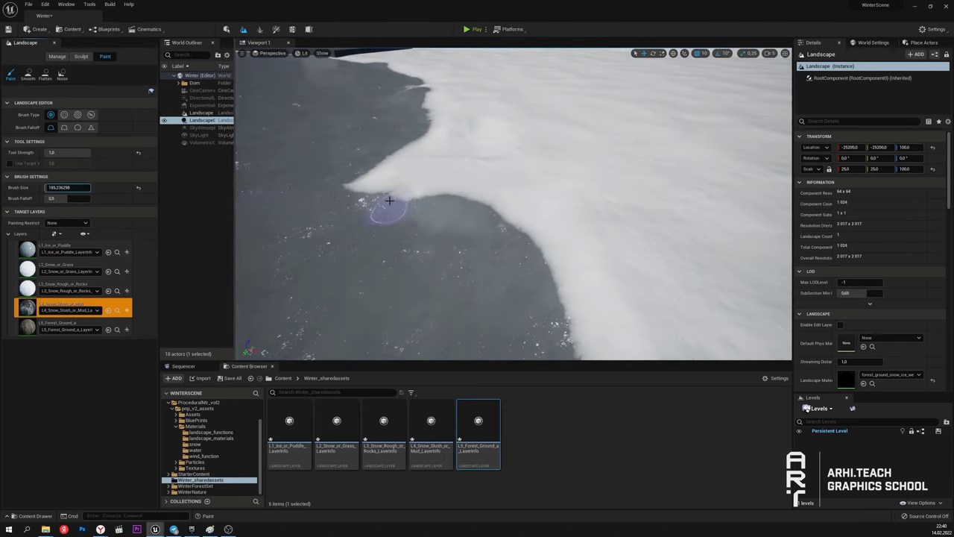
left_click_drag(386, 207, 397, 192)
left_click_drag(65, 198, 93, 198)
left_click_drag(88, 153, 64, 153)
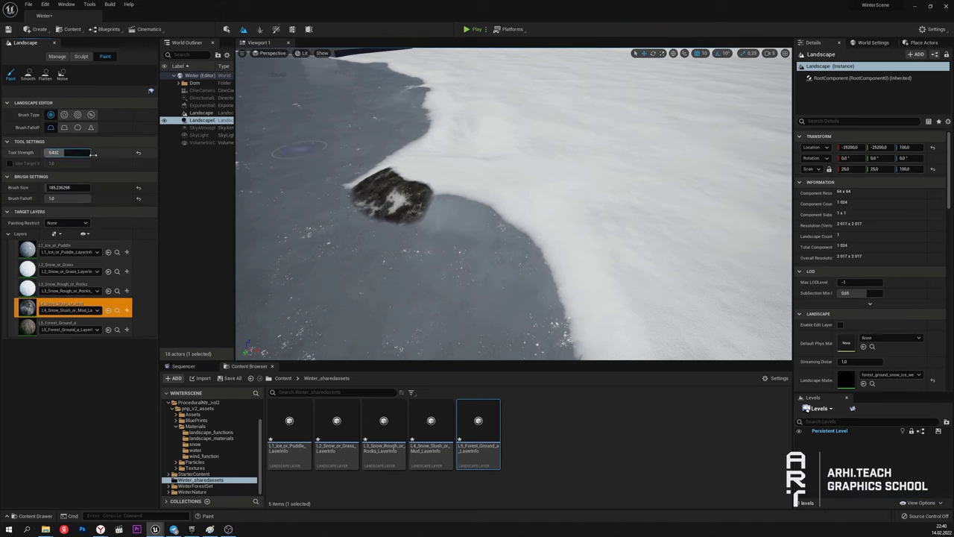
mouse_move(448, 223)
right_mouse_down()
mouse_move(448, 179)
mouse_move(455, 196)
right_mouse_up()
left_click_drag(373, 190, 452, 211)
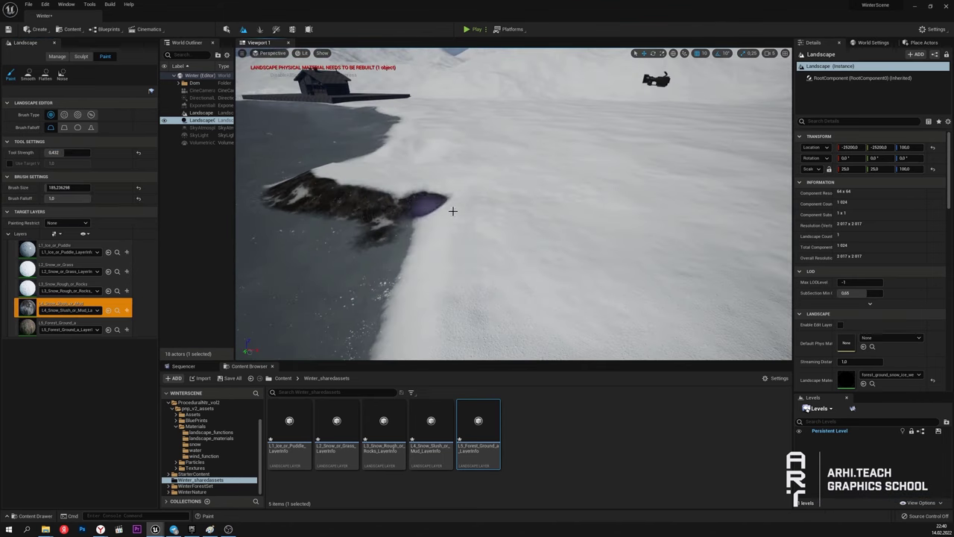
Step: Paint a dark L4_Snow_Slush_or_Mud strip along the curved lake shoreline toward the house platform
right_click_drag(430, 206, 430, 179)
mouse_move(460, 238)
right_mouse_down()
mouse_move(373, 240)
mouse_move(494, 256)
mouse_move(554, 250)
right_mouse_up()
right_click_drag(389, 264, 386, 173)
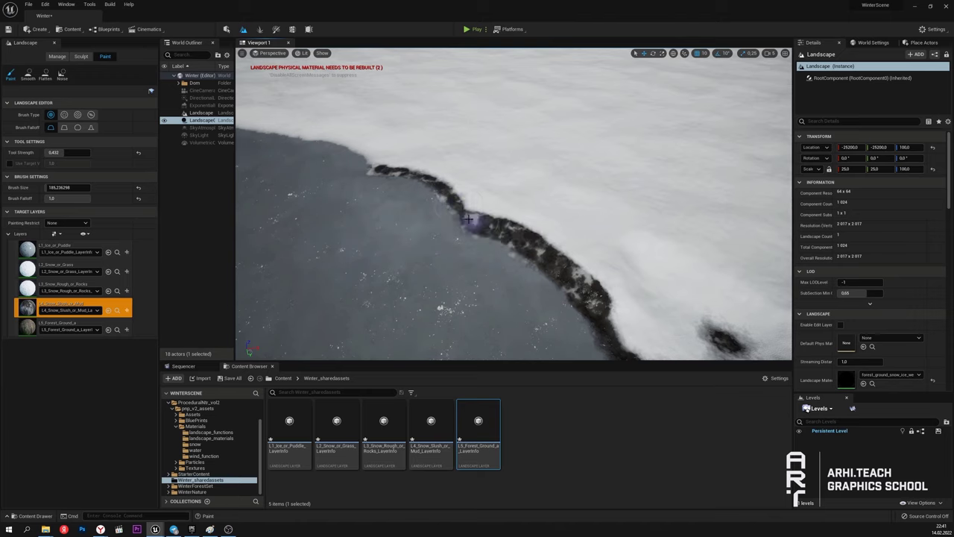
right_click_drag(468, 218, 425, 102)
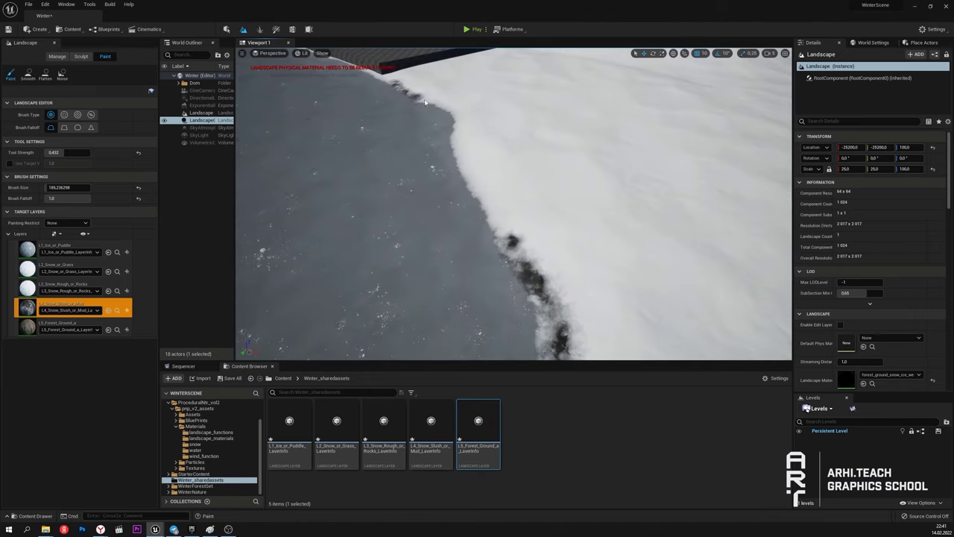
right_click_drag(465, 179, 495, 208)
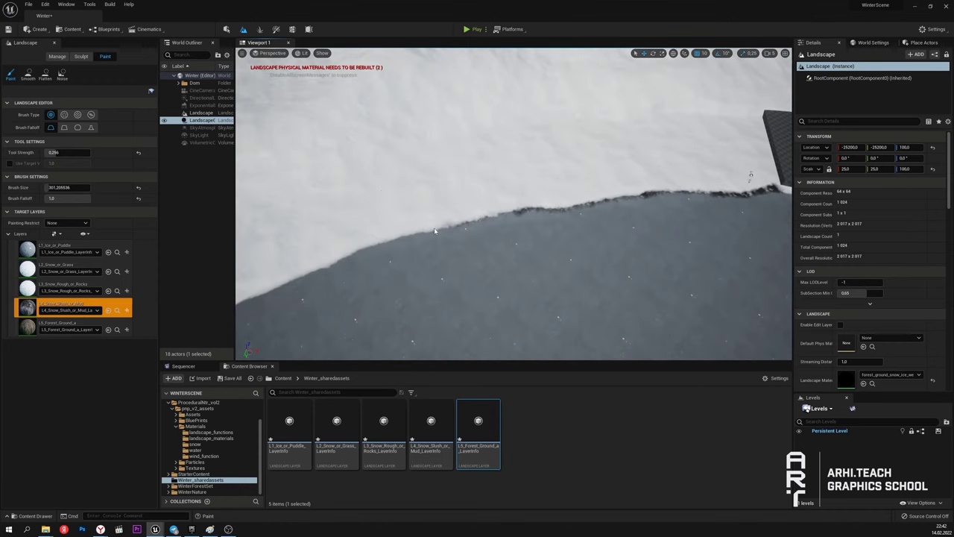
Step: Continue the slush line around the far shore of the lake with tool strength 0.296 and brush size about 301
right_click_drag(434, 231, 533, 196)
right_click_drag(277, 172, 503, 198)
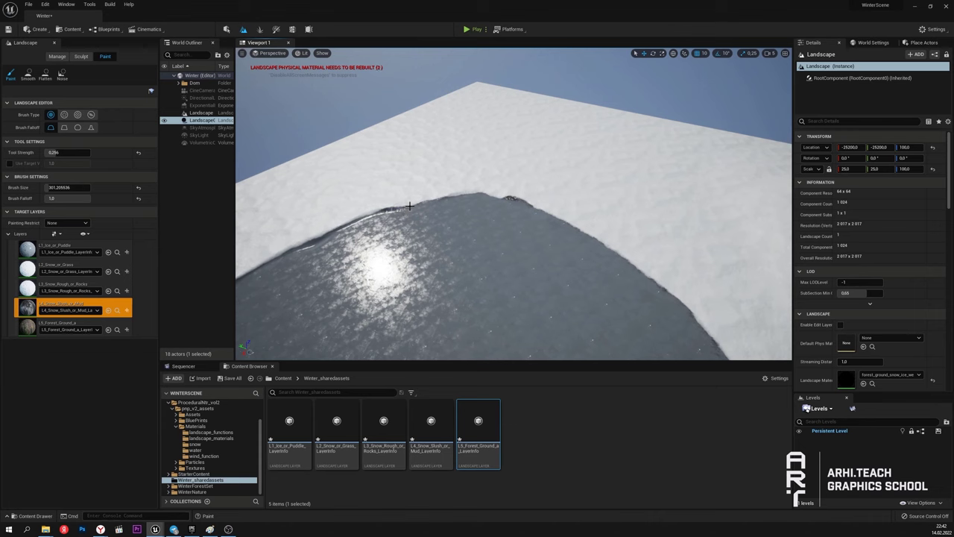
right_click_drag(322, 232, 690, 218)
mouse_move(509, 194)
right_mouse_down()
mouse_move(496, 176)
mouse_move(386, 168)
mouse_move(566, 140)
mouse_move(477, 149)
mouse_move(439, 214)
mouse_move(439, 126)
mouse_move(484, 168)
mouse_move(447, 175)
mouse_move(522, 127)
mouse_move(440, 179)
right_mouse_up()
key("alt+Tab")
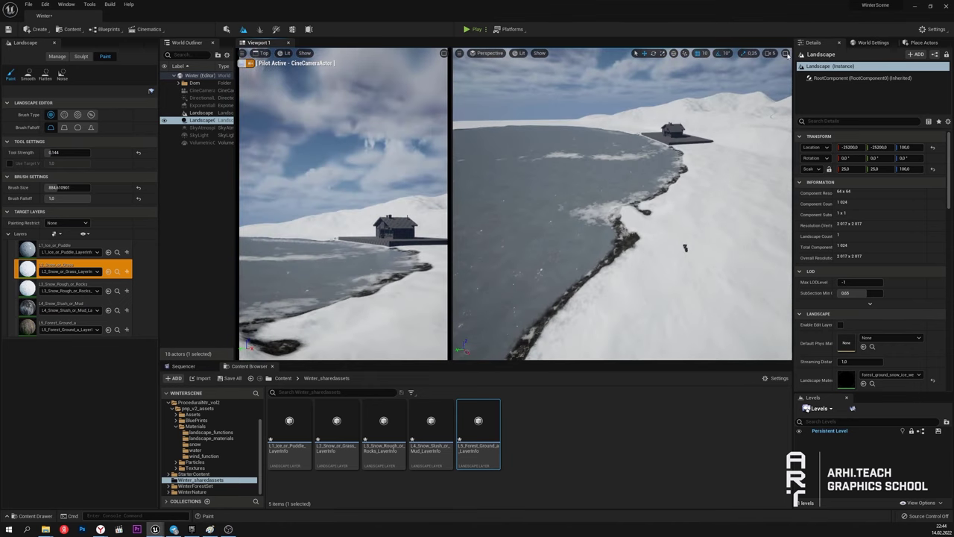
Step: Paint faint L2_Snow_or_Grass patches across the lake ice with tool strength 0.144 and brush size about 885
left_click(785, 53)
left_click_drag(373, 208, 253, 246)
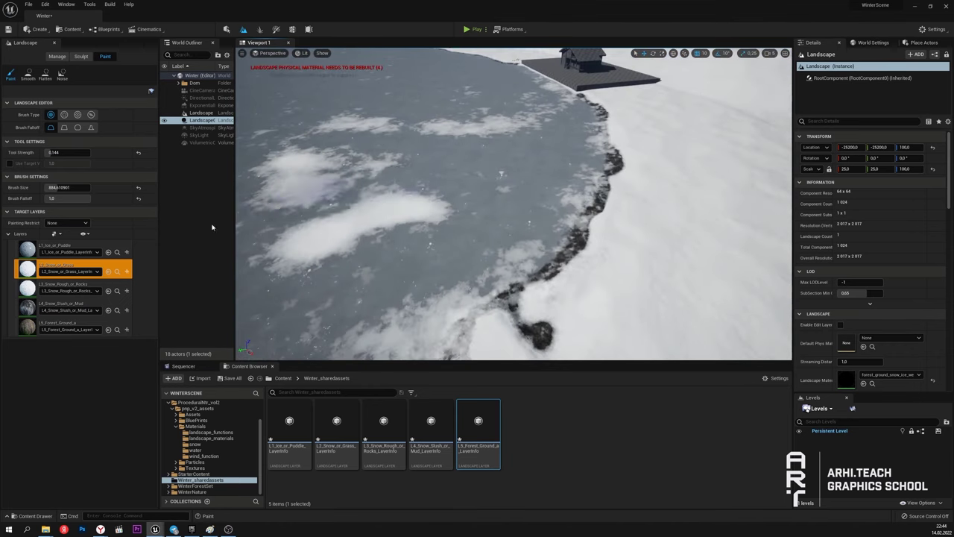
left_click_drag(421, 216, 507, 287)
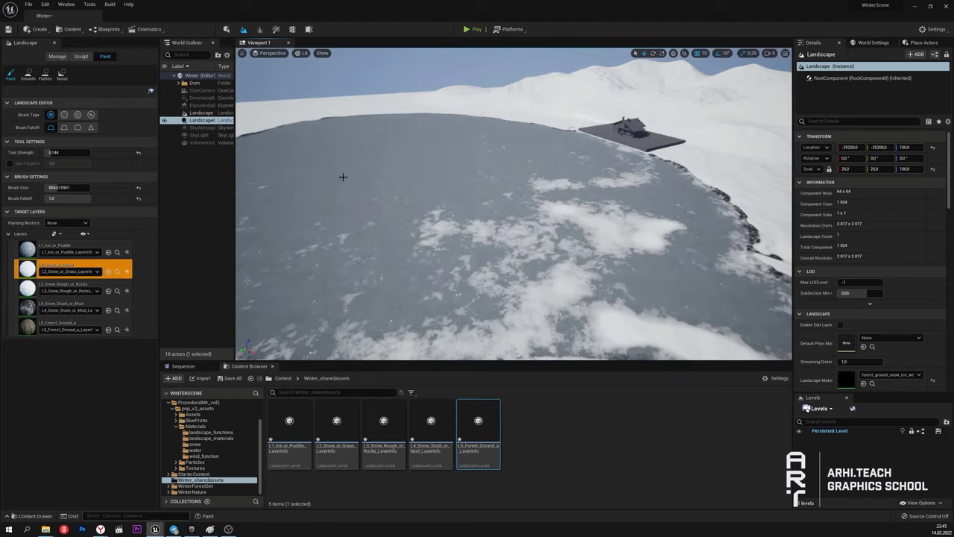
right_click_drag(536, 78, 221, 225)
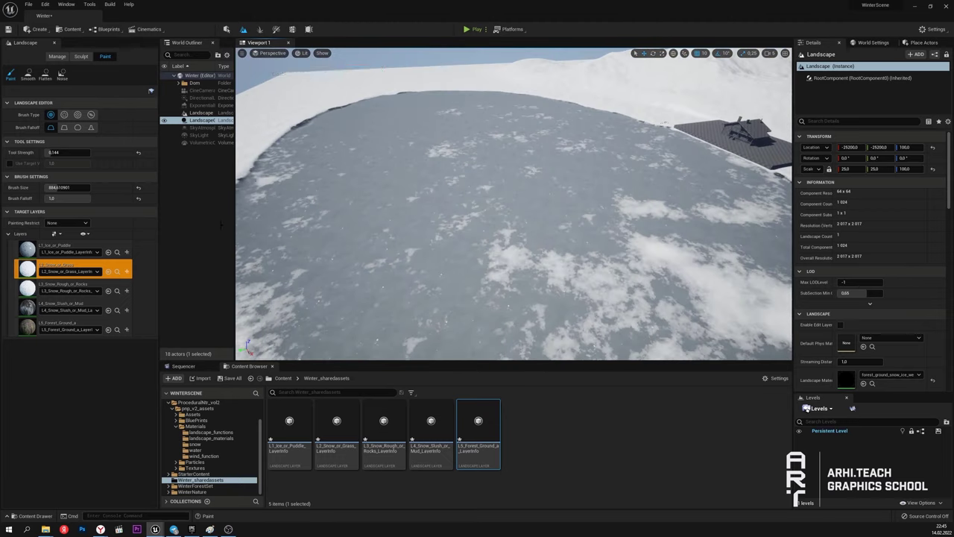
right_click_drag(490, 162, 312, 208)
right_click_drag(513, 213, 686, 167)
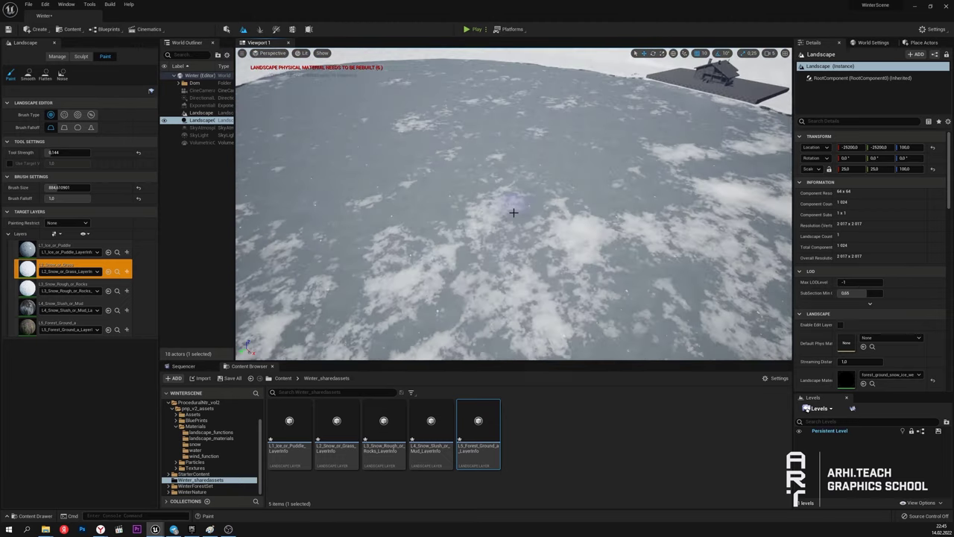
Step: Build up broader L2_Snow_or_Grass drifts across the lake toward the house, enlarging the brush to about 1480
right_click_drag(418, 167, 566, 167)
right_click_drag(733, 242, 708, 223)
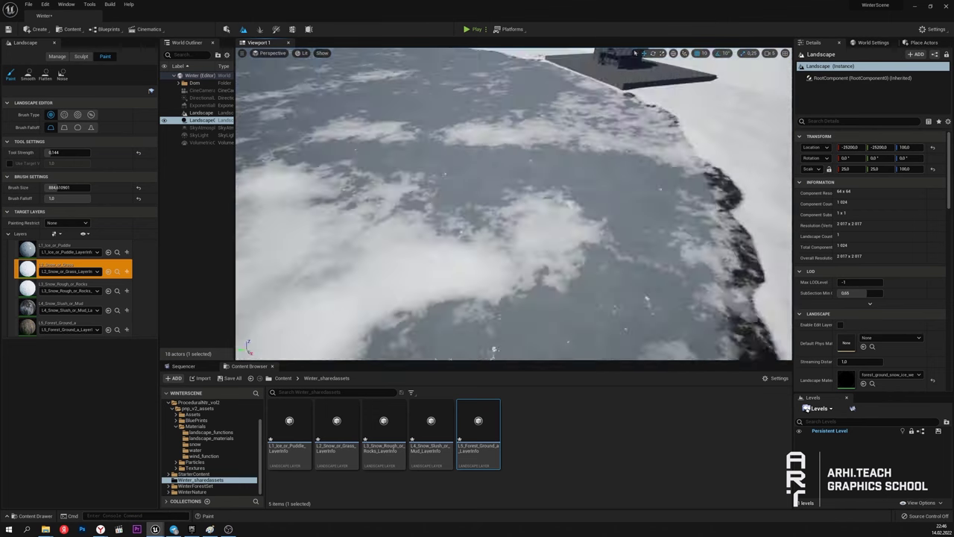
right_click_drag(597, 149, 564, 130)
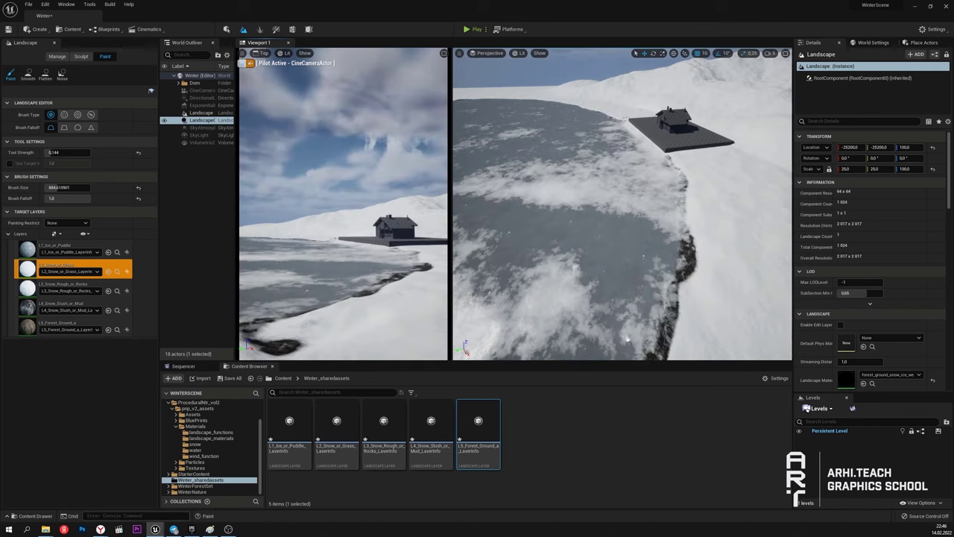
left_click(785, 53)
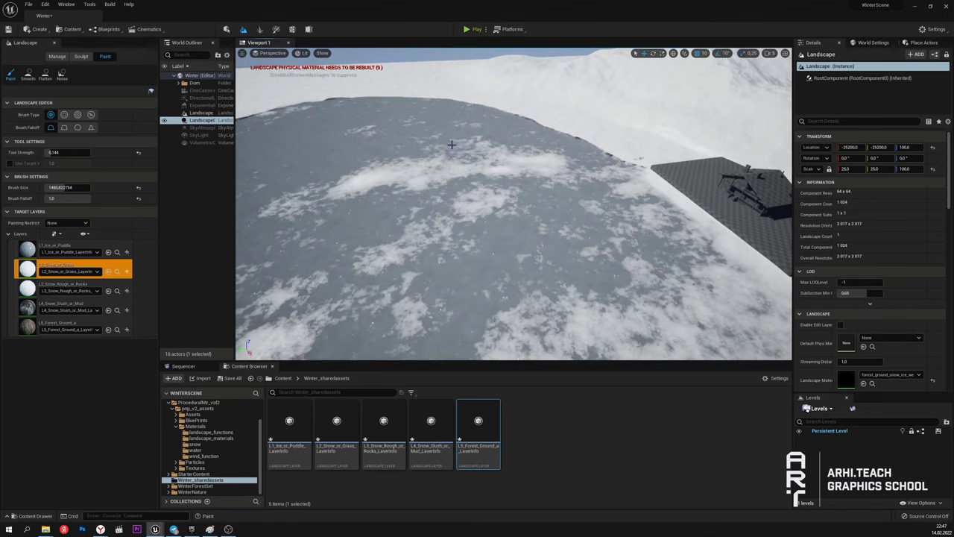
right_click_drag(388, 109, 365, 113)
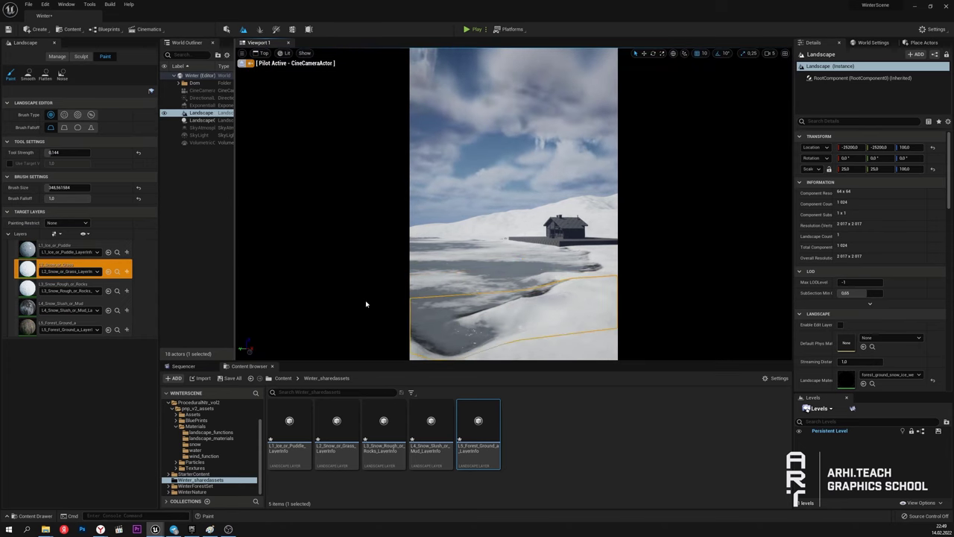
Step: Sculpt a snow mound on the bank in front of the house and paint its side with the L4_Snow_Slush_or_Mud layer
left_click(210, 529)
left_click_drag(336, 190, 302, 72)
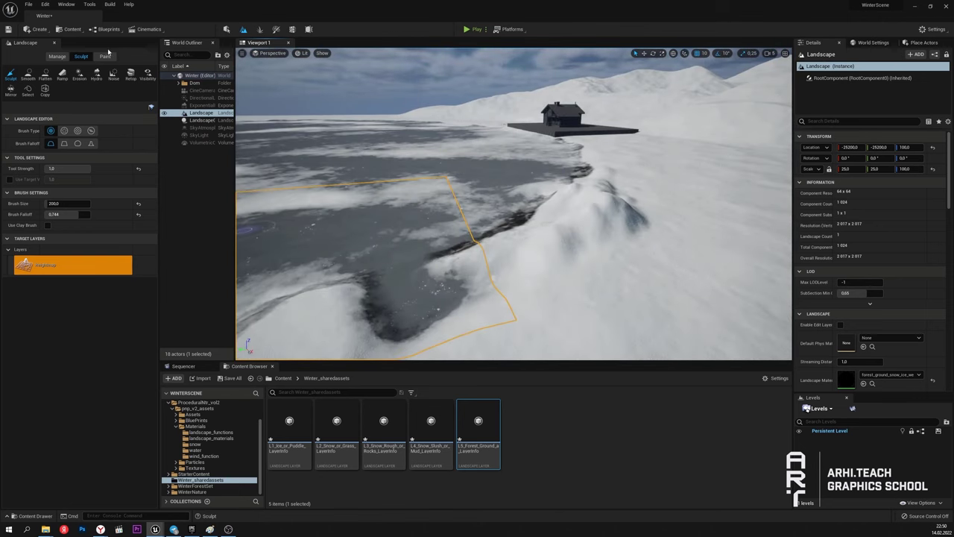
left_click(105, 56)
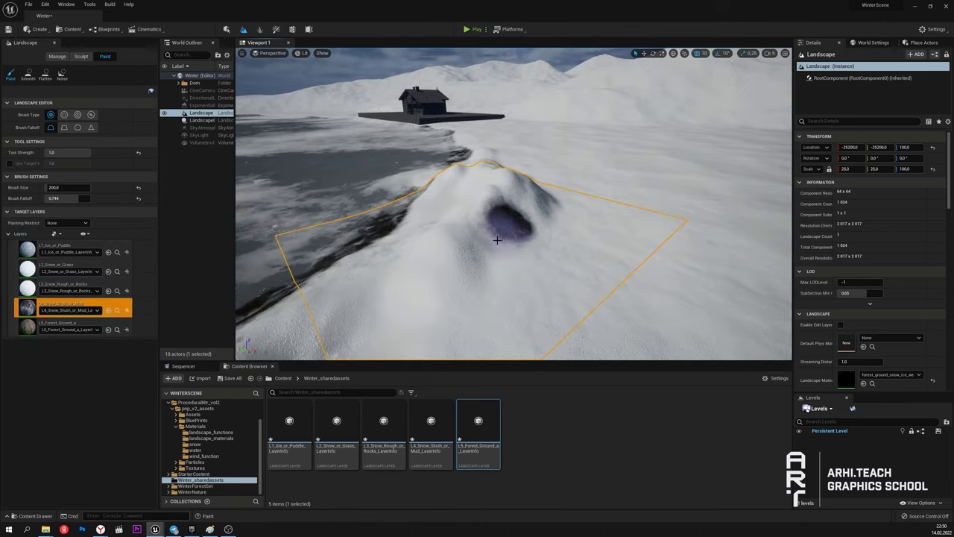
left_click_drag(507, 224, 541, 218)
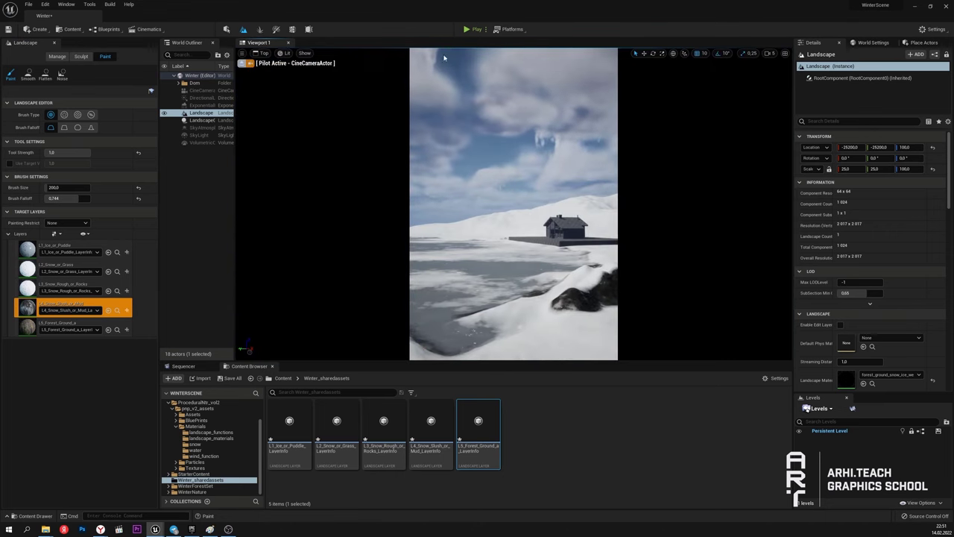
Step: Break up the mound's dark area with L2_Snow_or_Grass at strength 0.224, and add small L4_Snow_Slush_or_Mud spots by the shoreline
left_click(67, 267)
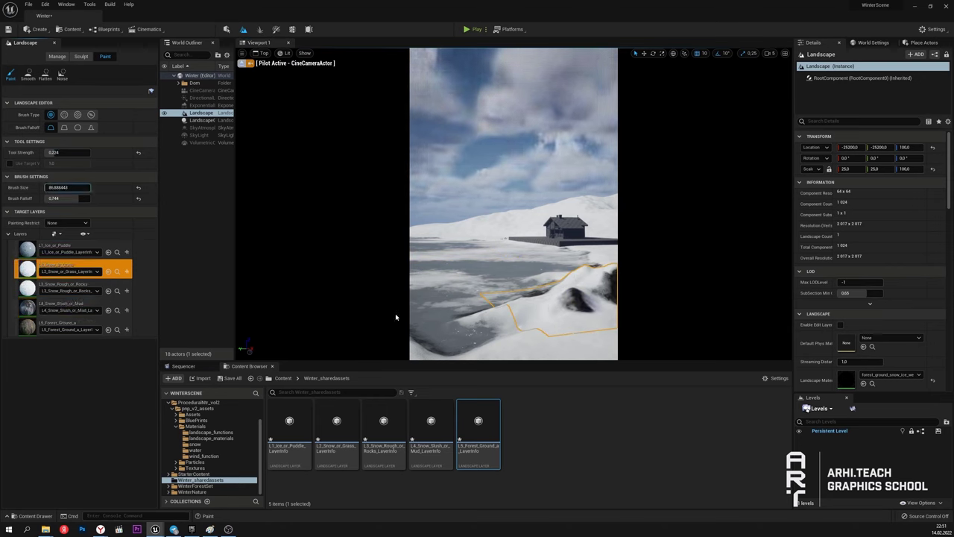
left_click(71, 309)
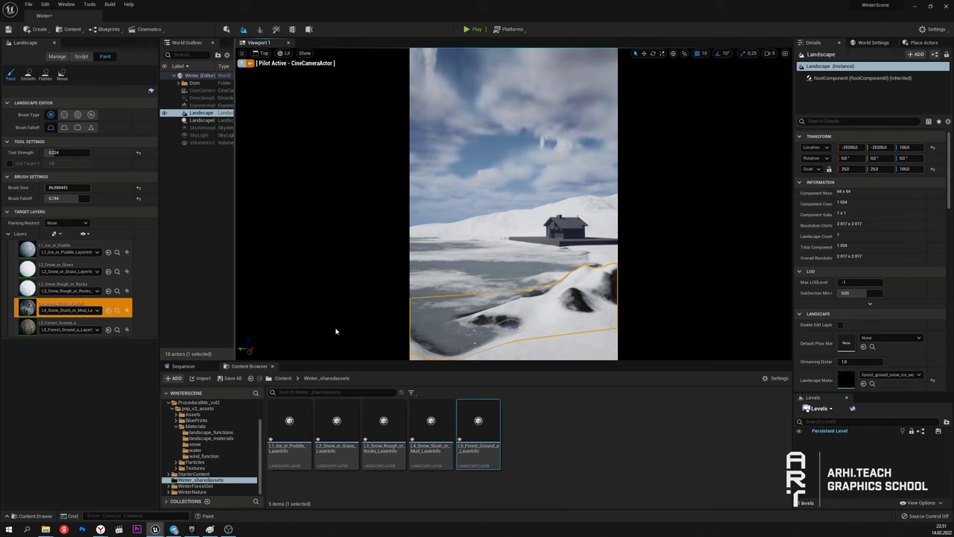
key("shift+2")
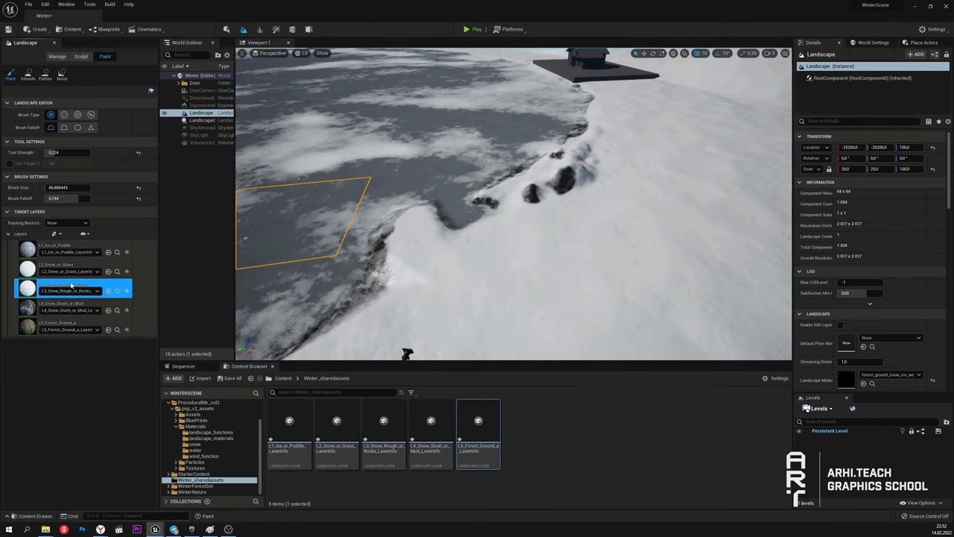
Step: Paint the L3_Snow_Rough_or_Rocks layer over the snowy bank around the mound with brush size about 740
mouse_move(560, 224)
left_mouse_down()
mouse_move(515, 243)
mouse_move(564, 236)
mouse_move(597, 212)
left_mouse_up()
key("w")
mouse_move(623, 168)
right_mouse_down()
mouse_move(686, 168)
mouse_move(588, 228)
mouse_move(390, 215)
mouse_move(384, 238)
mouse_move(475, 244)
right_mouse_up()
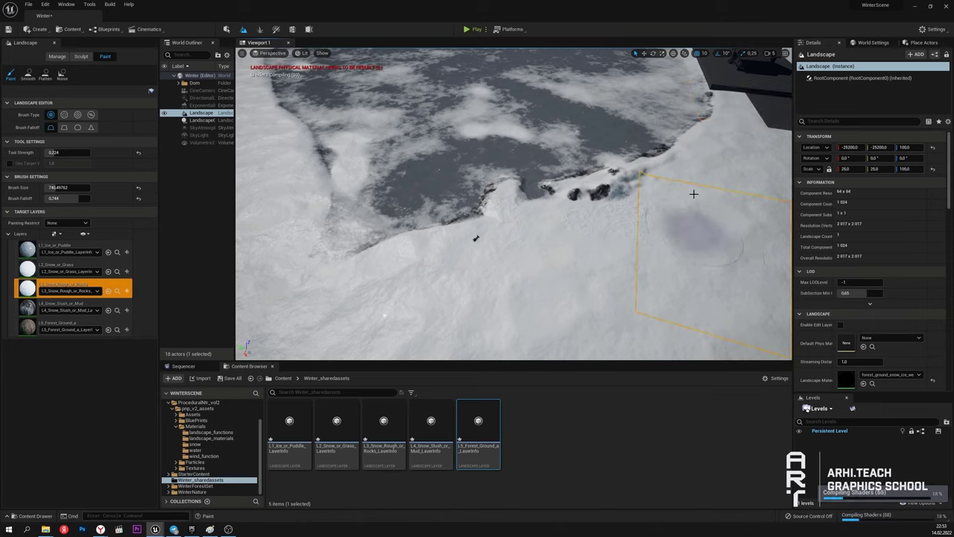
key("w")
right_click_drag(598, 277, 462, 178)
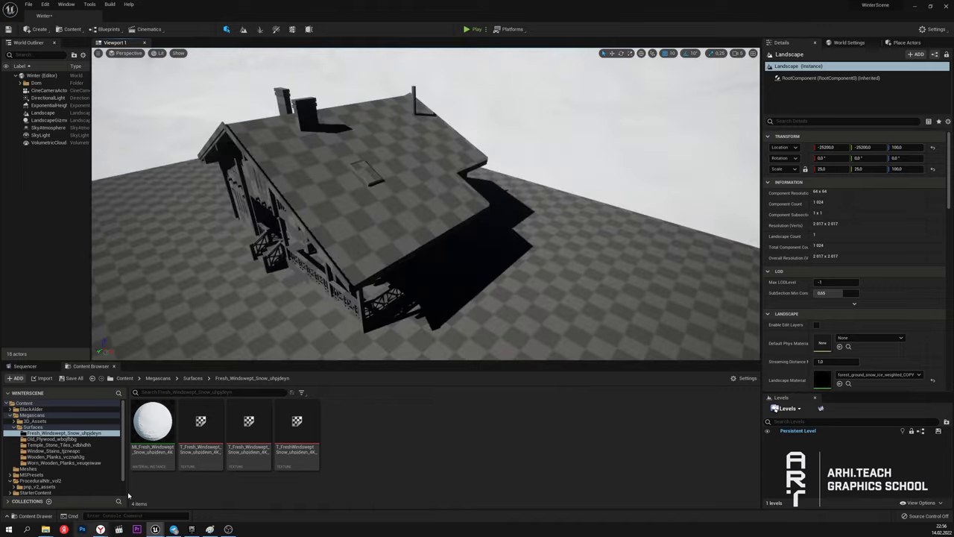
Step: Apply the Megascans Fresh_Windswept_Snow material to the house roof, Old_Plywood to the walls and Wooden_Planks to the porch steps
left_click_drag(153, 422, 413, 220)
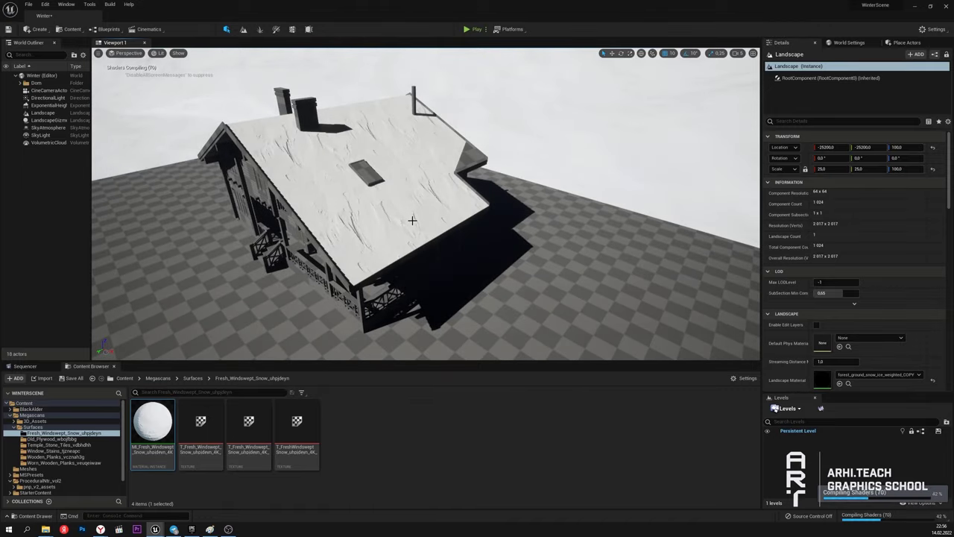
left_click(52, 438)
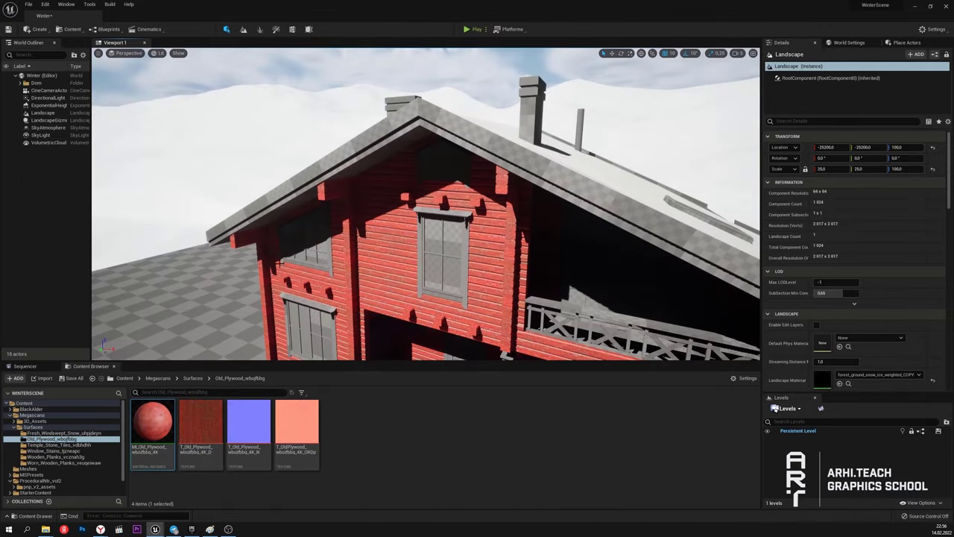
left_click(53, 450)
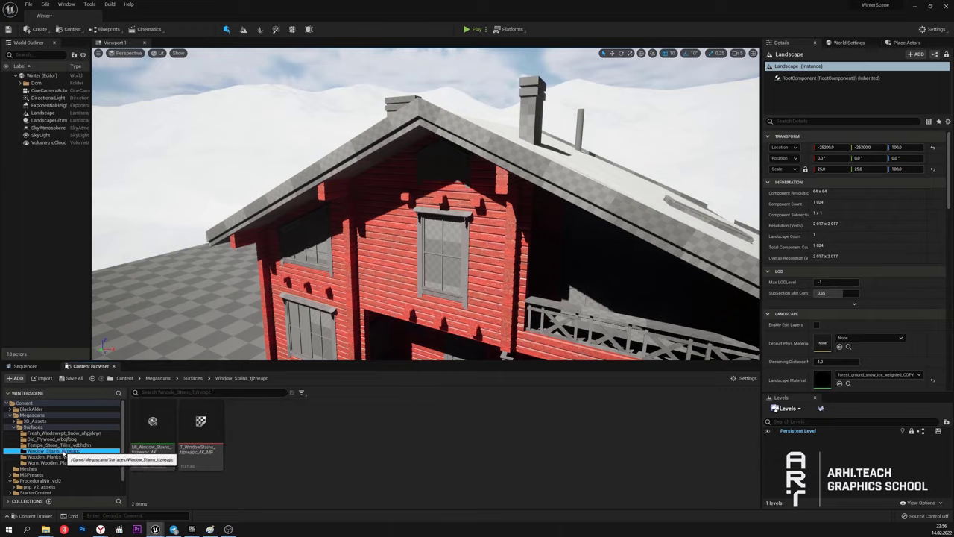
left_click(46, 457)
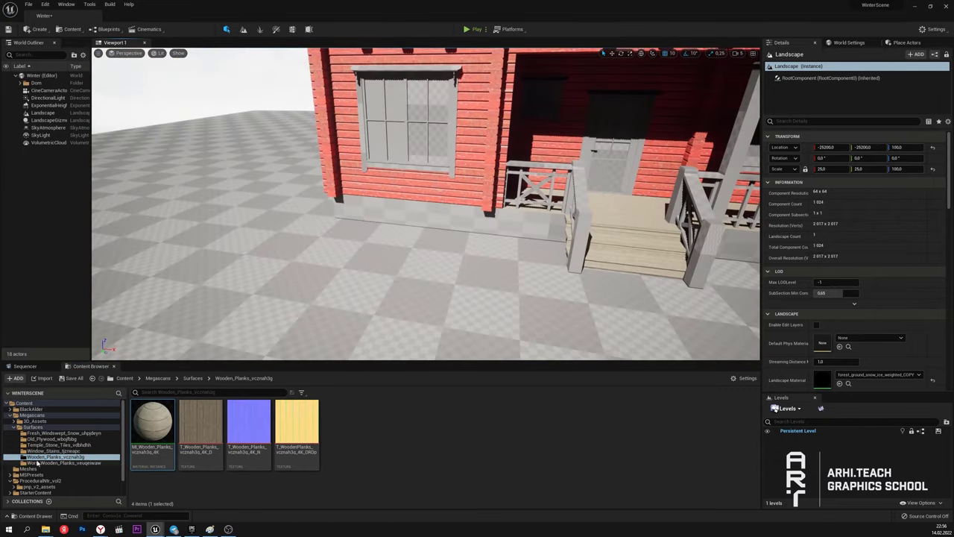
Step: Apply the Worn_Wooden_Planks material to the house's window frames, railings, pillars and roof trim
left_click(37, 462)
double_click(152, 422)
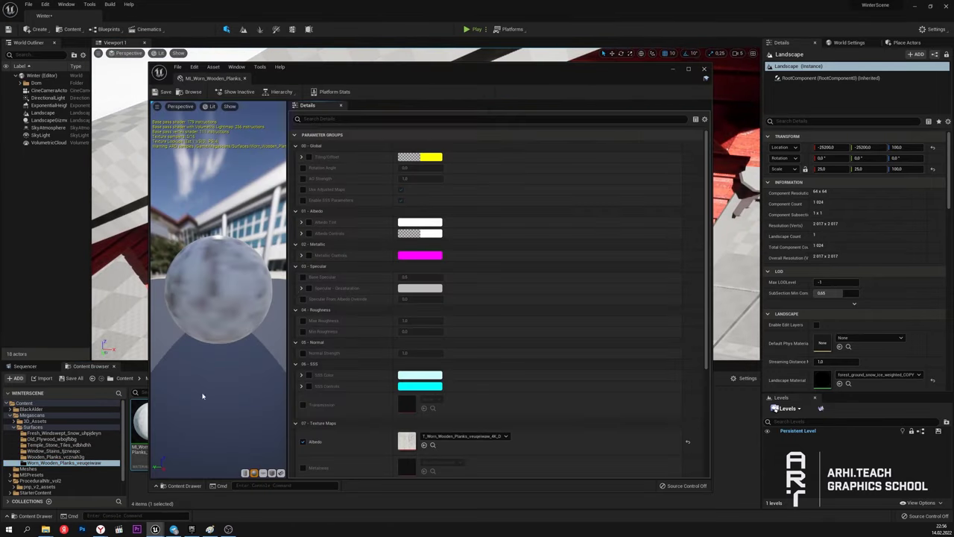
left_click(703, 69)
right_click_drag(447, 224, 482, 226)
left_click_drag(153, 421, 506, 255)
right_click_drag(417, 224, 388, 164)
left_click_drag(152, 421, 260, 217)
right_click_drag(388, 187, 425, 239)
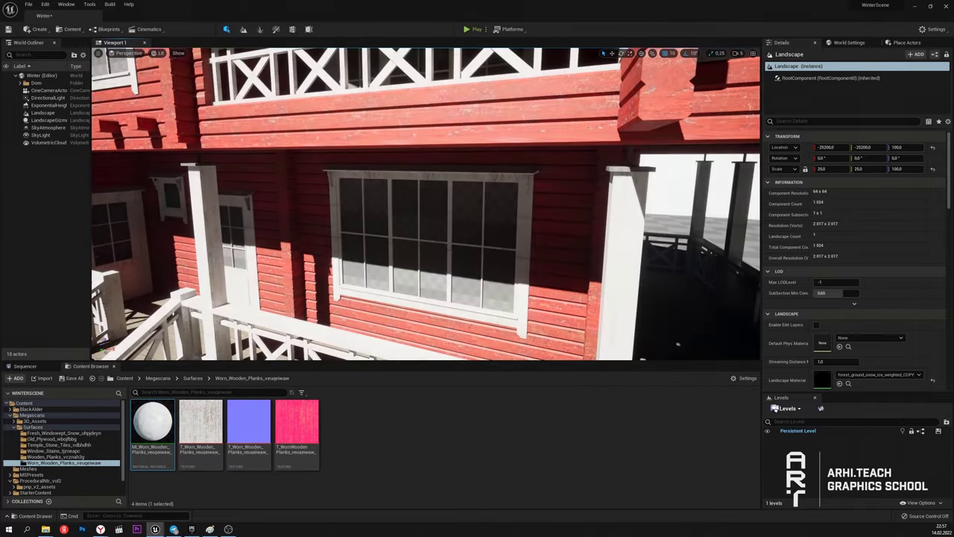
Step: Apply the Window_Stains material to the window panes and Temple_Stone_Tiles to the untextured chimneys and base
left_click(52, 451)
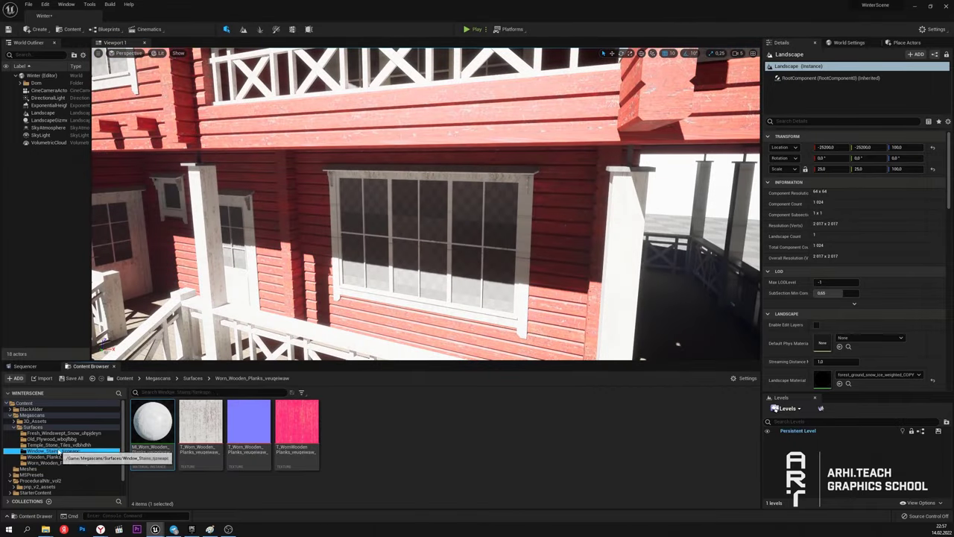
right_click_drag(434, 219, 342, 344)
left_click(59, 445)
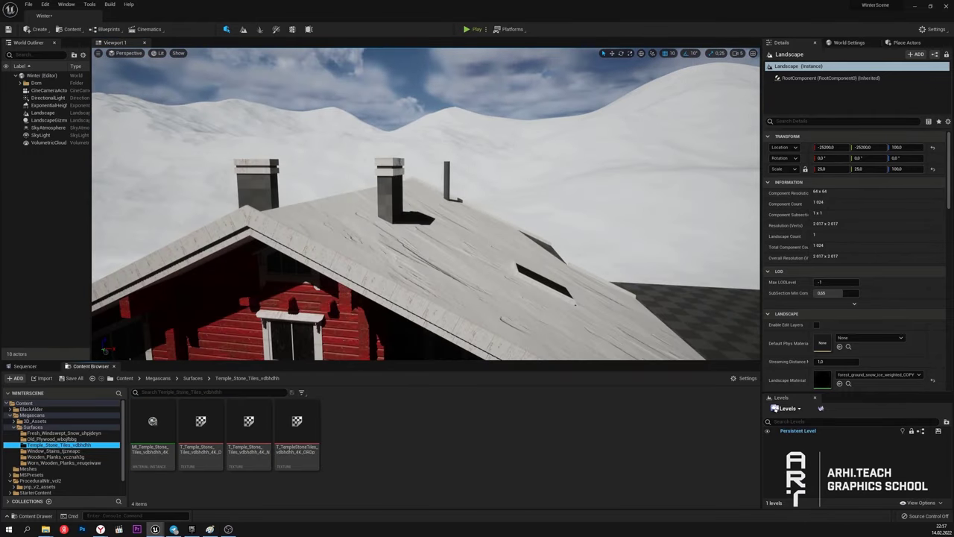
right_click_drag(425, 224, 425, 283)
left_click_drag(152, 423, 450, 302)
right_click_drag(450, 302, 388, 299)
right_click_drag(220, 102, 246, 112)
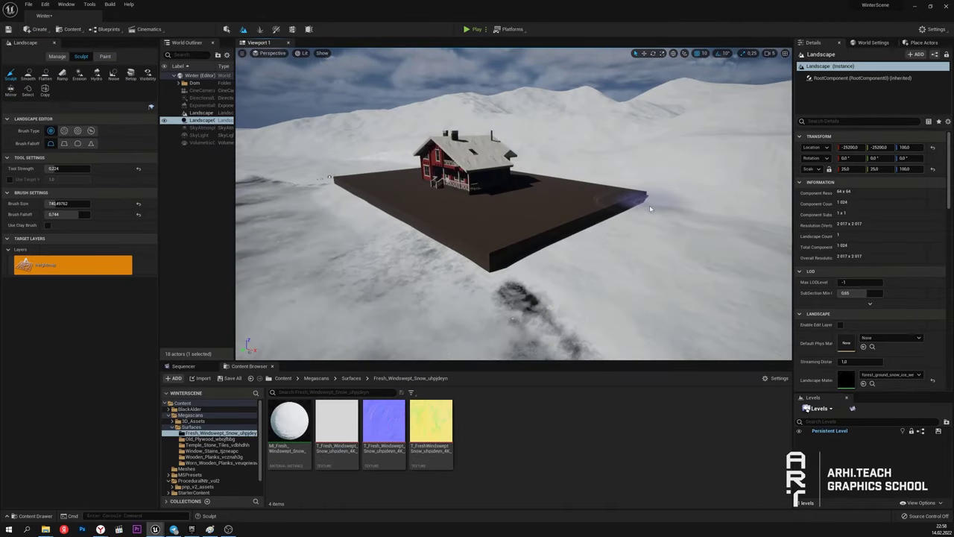
Step: Sculpt the snowy landscape up over the house platform and flatten it level in front of the porch
mouse_move(649, 204)
right_mouse_down()
mouse_move(513, 149)
mouse_move(340, 109)
right_mouse_up()
left_click_drag(447, 127, 517, 213)
mouse_move(518, 213)
right_mouse_down()
mouse_move(485, 181)
mouse_move(447, 181)
right_mouse_up()
left_click(45, 74)
mouse_move(411, 232)
left_mouse_down()
mouse_move(637, 209)
mouse_move(639, 194)
left_mouse_up()
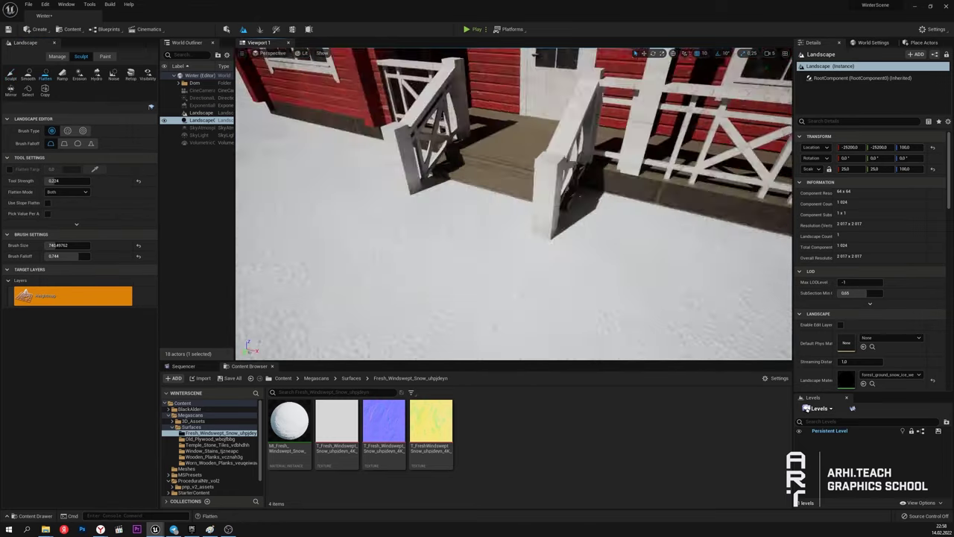
Step: Flatten the snowy terrain level at the foot of the house's porch steps with the Flatten tool
right_click_drag(514, 203, 458, 224)
left_click_drag(458, 224, 473, 239)
right_click_drag(473, 239, 365, 146)
right_click_drag(513, 184, 536, 201)
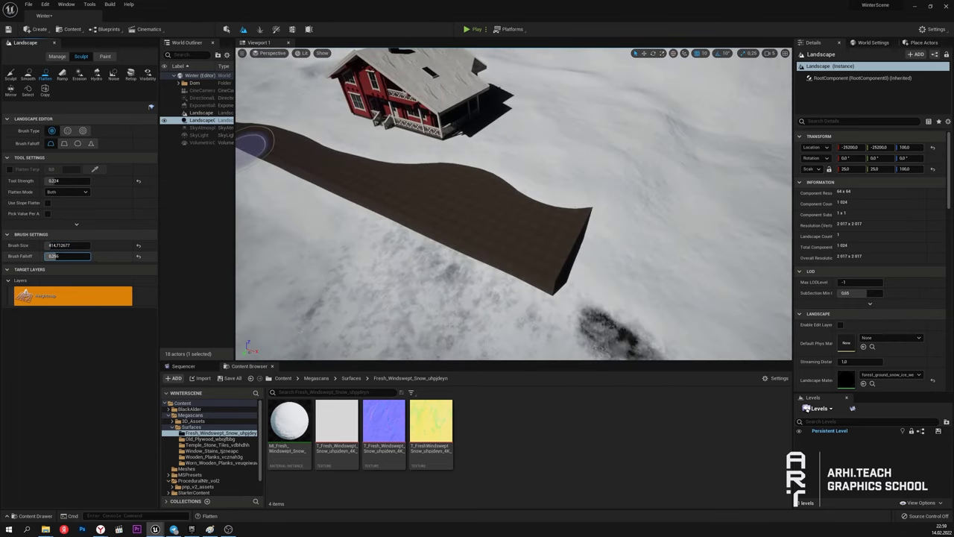
Step: Set the Flatten brush falloff to about 0.192 and level the terrain along the exposed dark embankment beside the house
left_click_drag(57, 255, 52, 255)
left_click_drag(328, 138, 510, 193)
right_click_drag(362, 111, 283, 112)
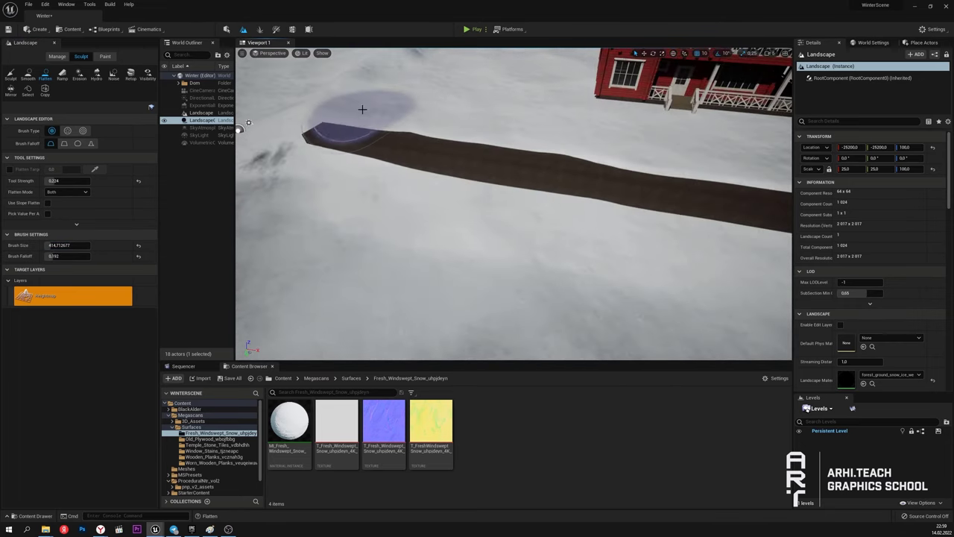
mouse_move(363, 111)
left_mouse_down()
mouse_move(507, 132)
mouse_move(581, 167)
left_mouse_up()
mouse_move(581, 167)
right_mouse_down()
mouse_move(521, 216)
mouse_move(522, 149)
mouse_move(582, 208)
mouse_move(582, 253)
mouse_move(558, 234)
mouse_move(379, 211)
right_mouse_up()
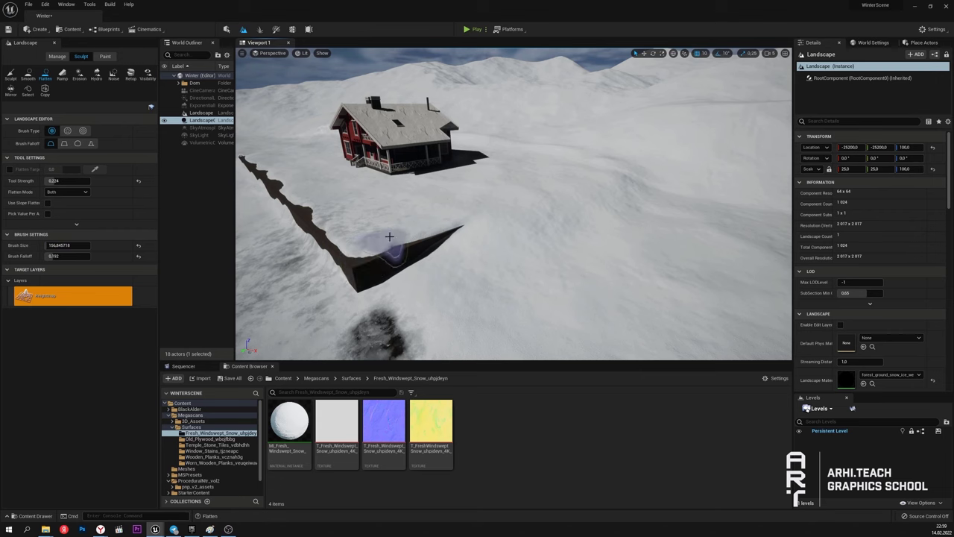
right_click_drag(363, 248, 308, 161)
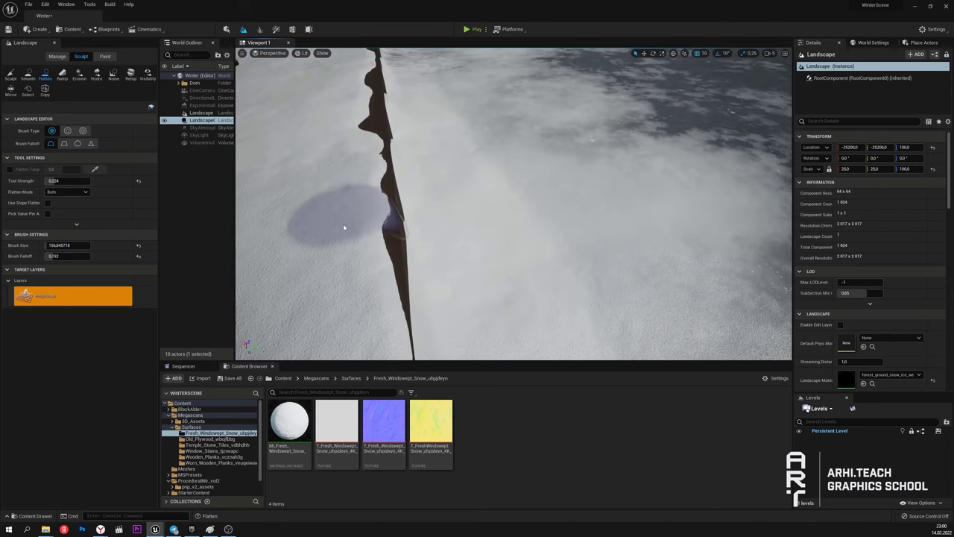
right_click_drag(356, 115, 438, 274)
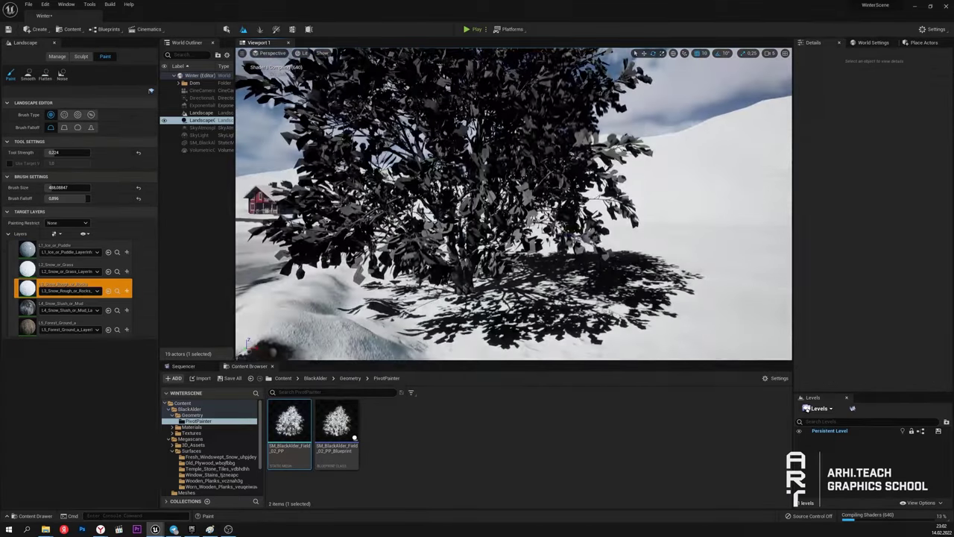
Step: Add the Birch1–3 and conifer1–3 meshes from the WinterNature Flora folder to the foliage types
left_click(225, 29)
right_click_drag(425, 203, 388, 209)
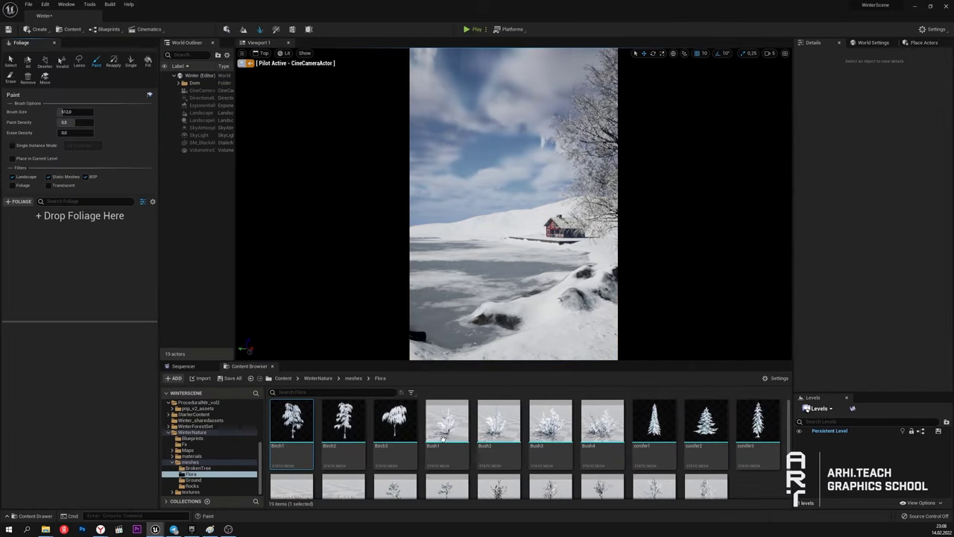
left_click(343, 432, "ctrl")
left_click(395, 432, "ctrl")
left_click(654, 429, "ctrl")
left_click(705, 428, "ctrl")
left_click(744, 426, "ctrl")
left_click_drag(744, 426, 85, 247)
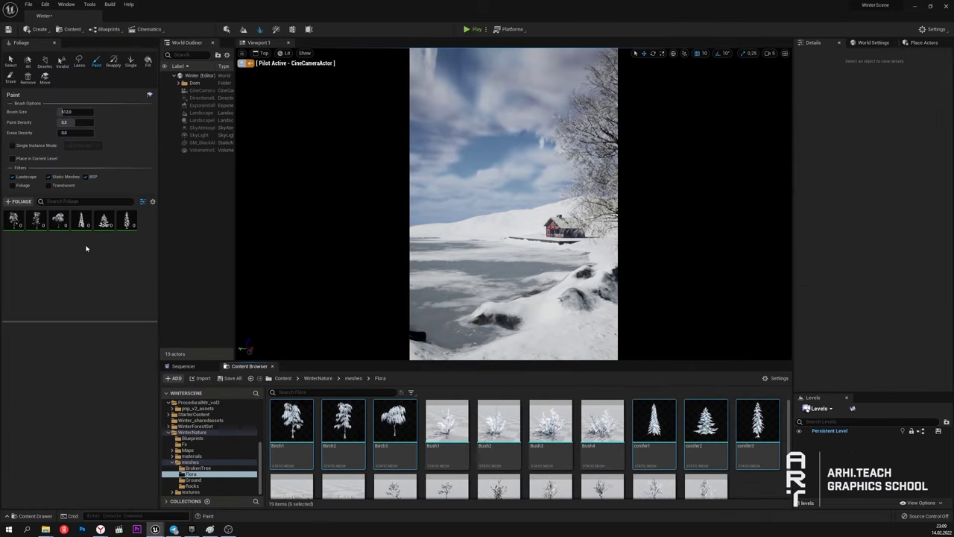
Step: Try to paint the three conifer types across the snowy hillside at a density of 20
left_click(58, 221)
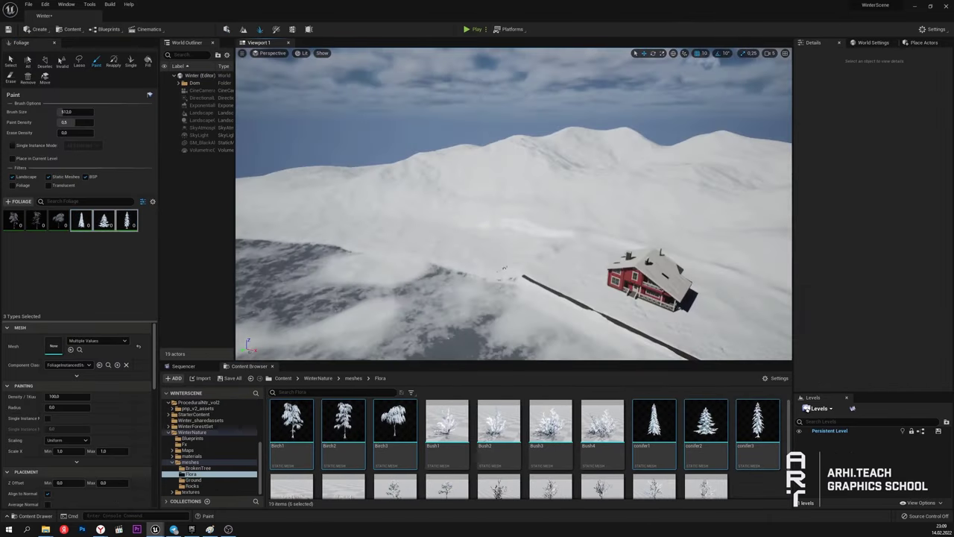
key("ctrl+z")
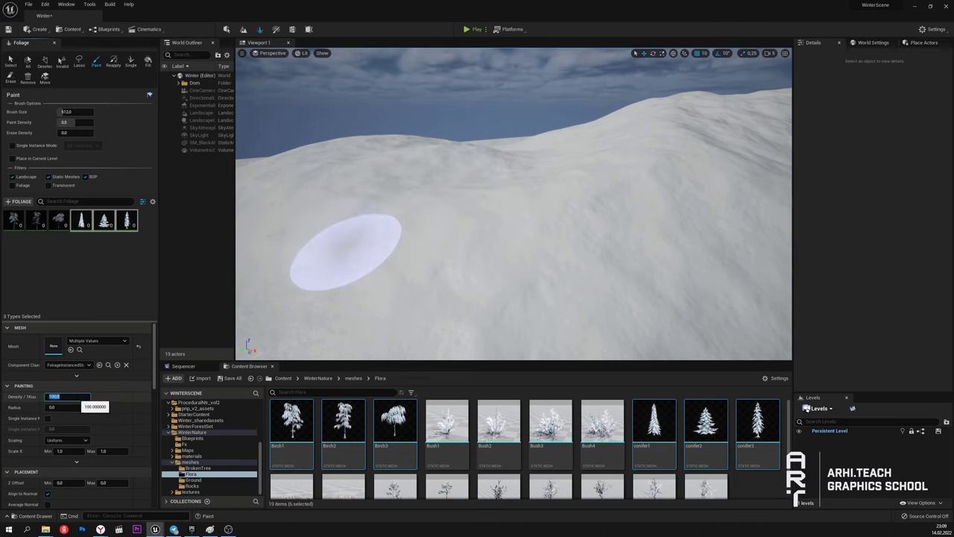
type("20")
key("Return")
left_click_drag(346, 252, 447, 251)
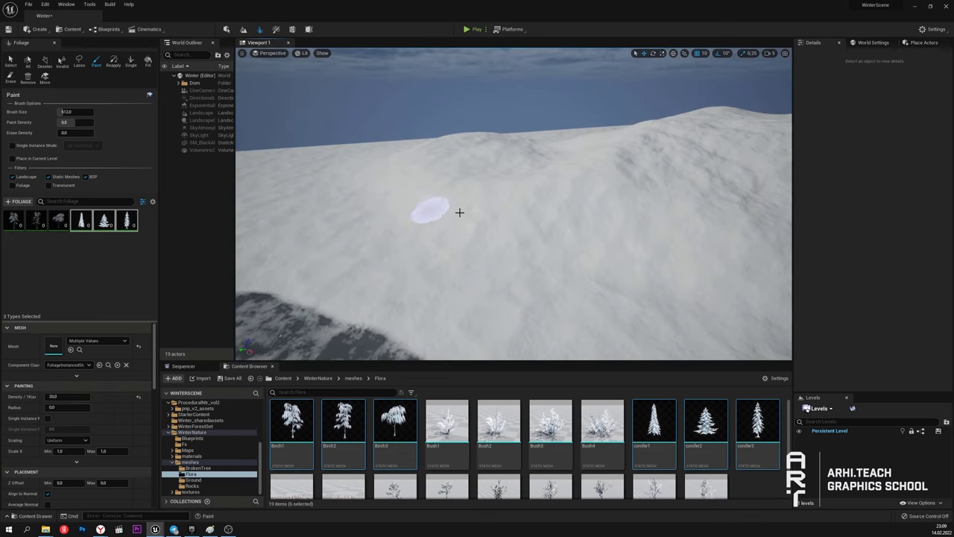
left_click_drag(437, 217, 716, 199)
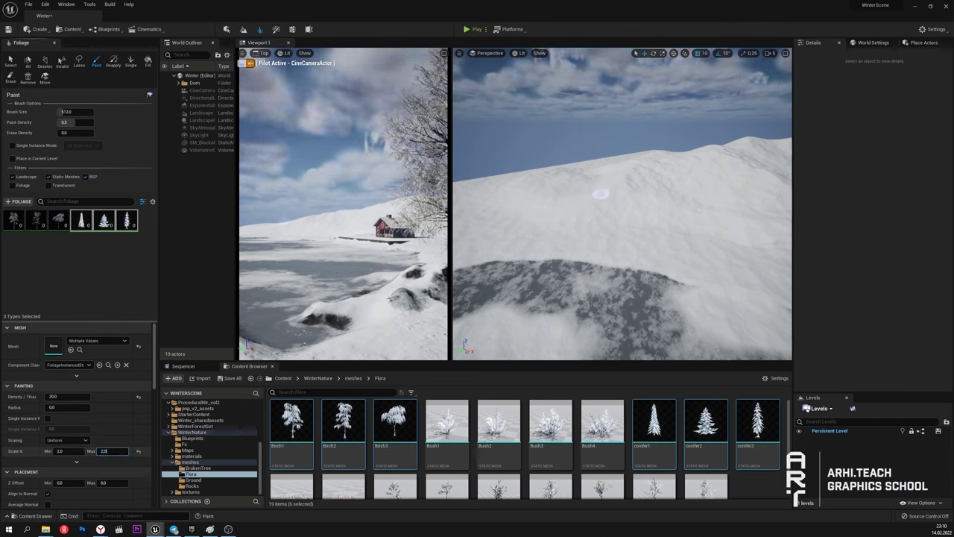
Step: Set the conifers' Align Max Angle to 3 and undo the test painting on the hillside
scroll(155, 372, "down", 4)
left_click(67, 384)
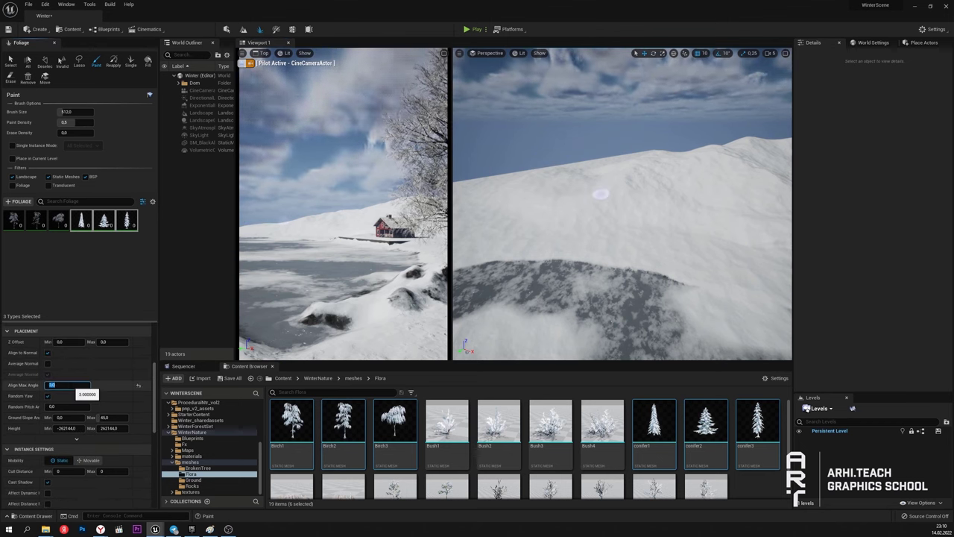
key("w")
right_click_drag(575, 187, 613, 198)
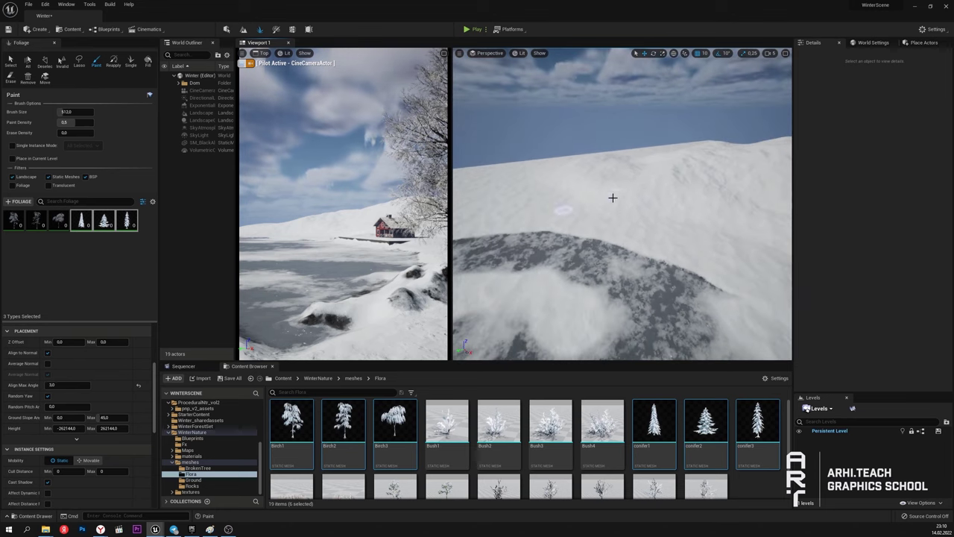
left_click(667, 194)
key("ctrl+z")
key("ctrl+z")
left_click_drag(153, 378, 152, 339)
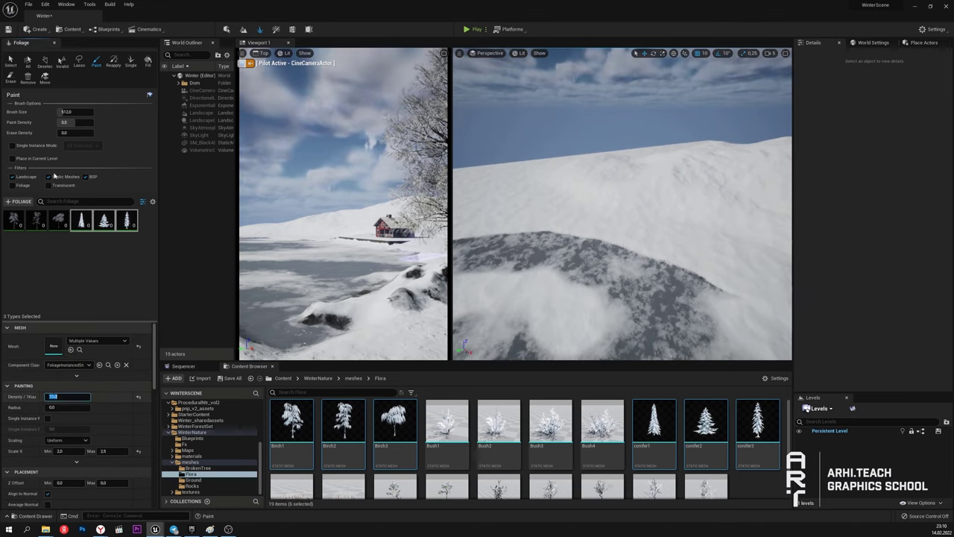
Step: Paint the three conifer types at a density of 10 along the hillside beyond the frozen lake
left_click_drag(597, 179, 755, 191)
right_click_drag(729, 189, 790, 194)
left_click_drag(553, 199, 559, 163)
left_click(770, 196)
mouse_move(771, 195)
right_mouse_down()
mouse_move(676, 213)
mouse_move(676, 173)
right_mouse_up()
Step: Paint more conifers up the slope at Scale X 2.5–3.0, then behind them at density 2 and Scale X 3.0–4.0
left_click(65, 451)
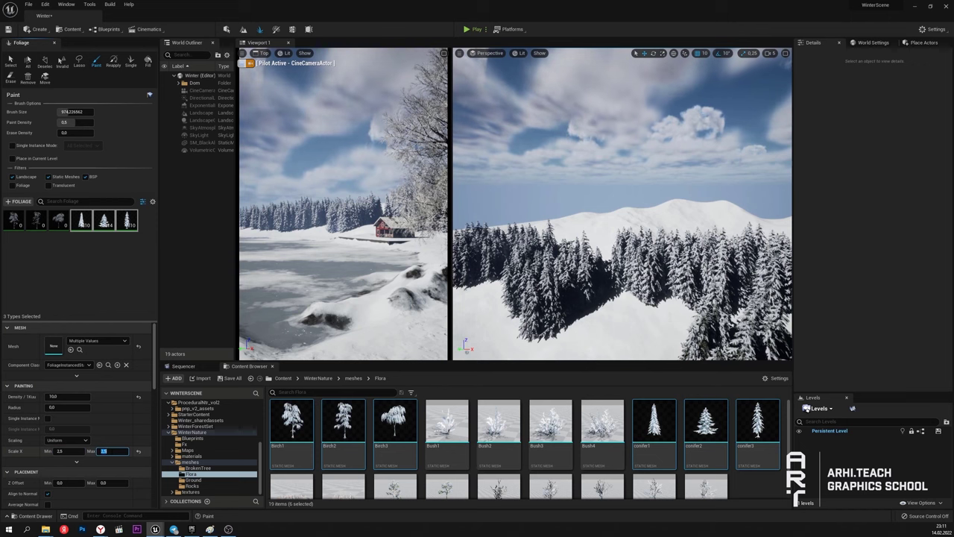
right_click_drag(562, 243, 567, 295)
left_click_drag(577, 200, 694, 285)
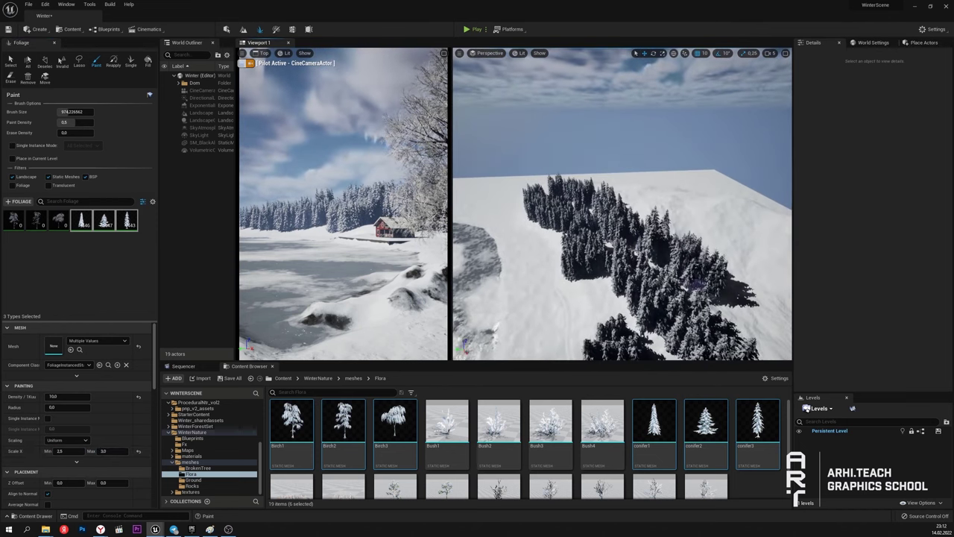
right_click_drag(588, 211, 651, 251)
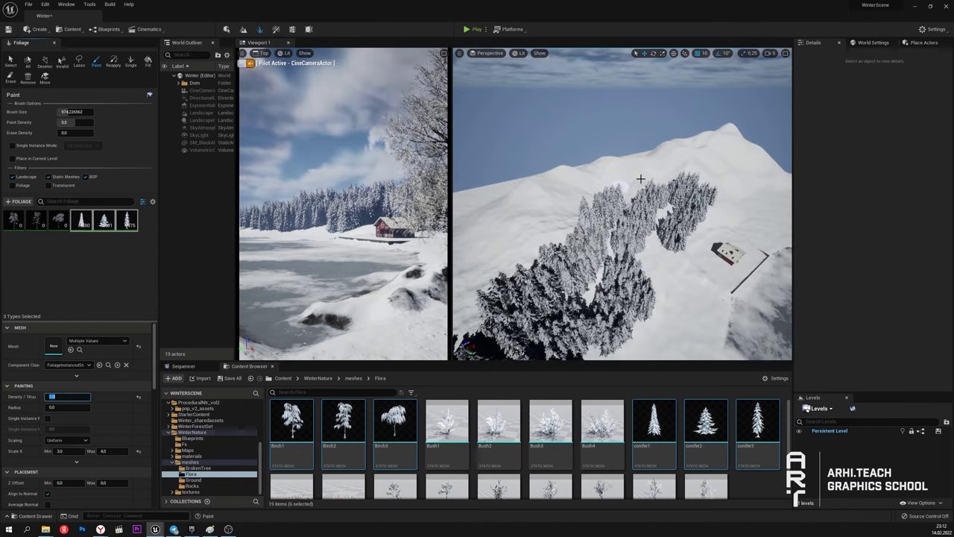
right_click_drag(529, 259, 660, 172)
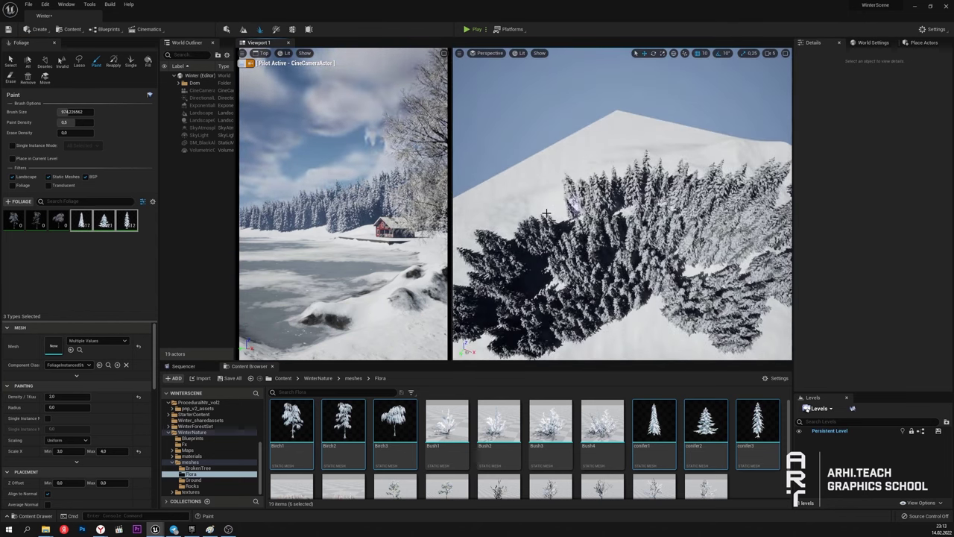
right_click_drag(511, 179, 510, 180)
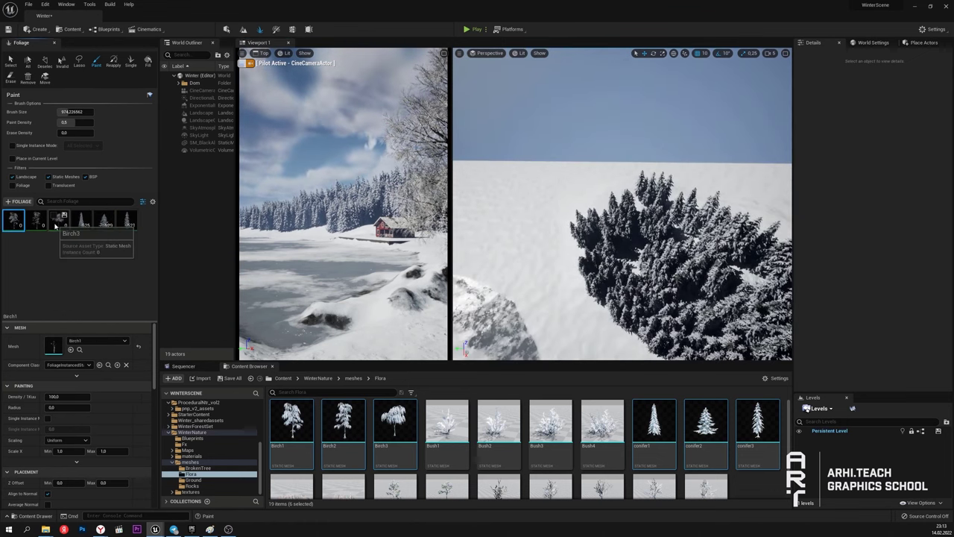
Step: Set the Align Max Angle of the three birch foliage types to 3
scroll(65, 402, "down", 3)
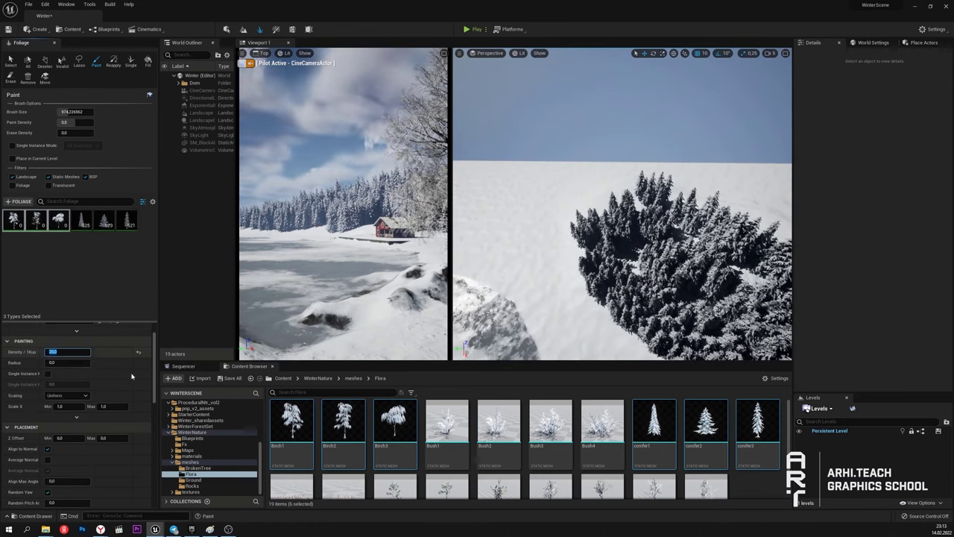
type("30")
right_click_drag(526, 233, 540, 257)
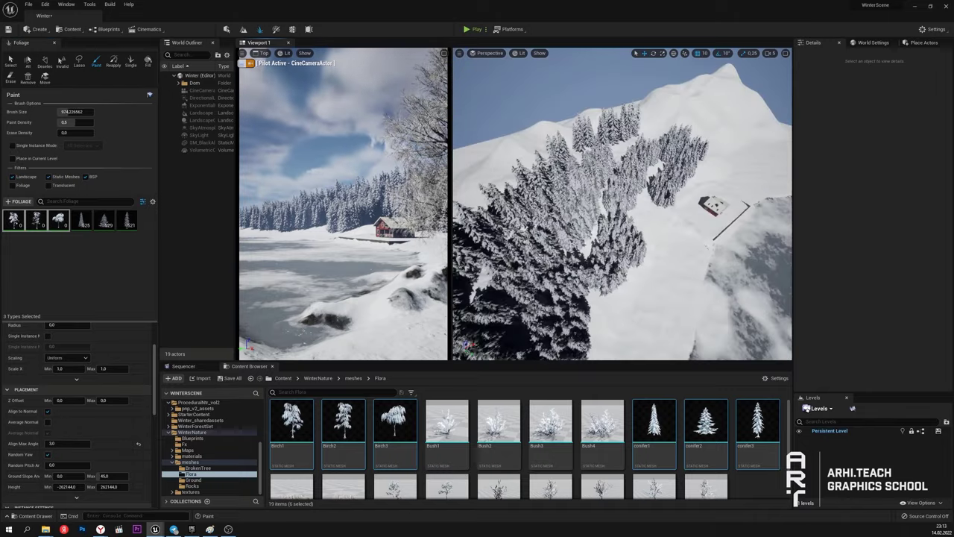
right_click_drag(648, 221, 626, 261)
Step: Paint the three birch types along the edge of the conifer forest behind the house
left_click(785, 53)
mouse_move(514, 203)
right_mouse_down()
mouse_move(514, 179)
mouse_move(514, 224)
right_mouse_up()
left_click_drag(477, 157, 330, 142)
right_click_drag(513, 203, 566, 217)
left_click_drag(525, 168, 708, 160)
Step: Paint additional conifers across the open slope behind the birches
mouse_move(708, 161)
right_mouse_down()
mouse_move(775, 119)
mouse_move(656, 123)
right_mouse_up()
left_click_drag(461, 124, 658, 142)
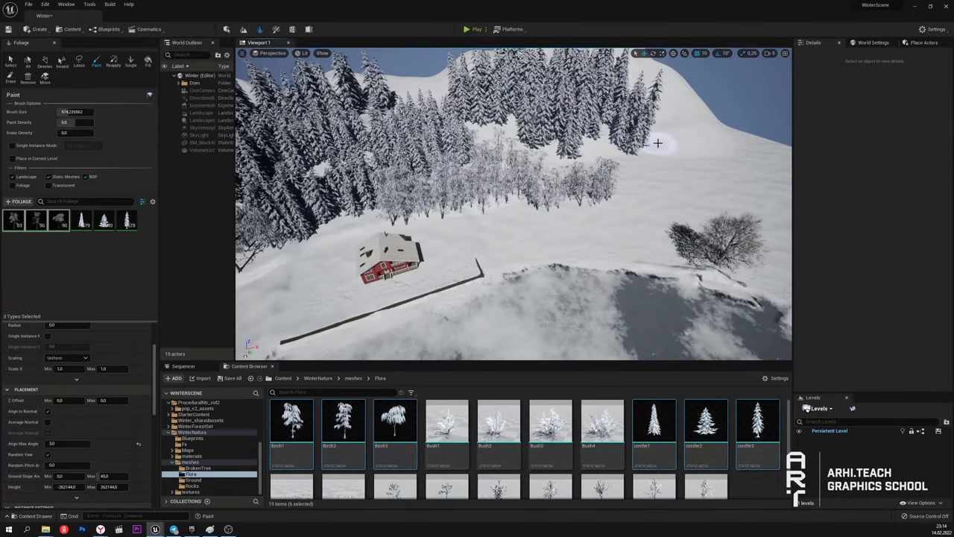
left_click(770, 220)
right_click_drag(770, 220, 790, 224)
Step: Lower the paint density to 0.05, enlarge the foliage brush to about 2745 and scatter conifers around the lake shore
scroll(96, 373, "up", 3)
left_click(75, 123)
type("0,05")
key("Return")
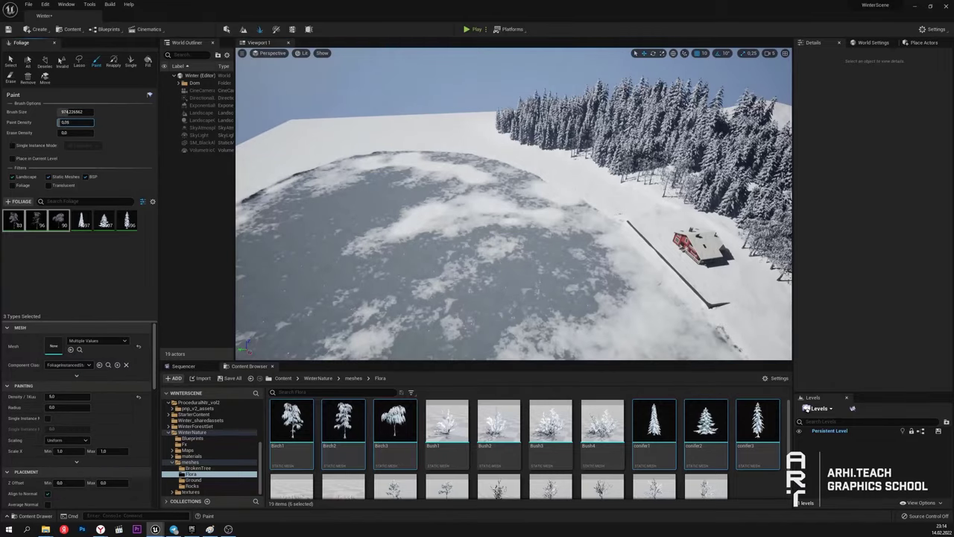
left_click_drag(69, 112, 84, 112)
right_click_drag(477, 209, 350, 231)
left_click_drag(372, 149, 321, 279)
mouse_move(320, 279)
right_mouse_down()
mouse_move(462, 294)
mouse_move(448, 253)
mouse_move(455, 314)
mouse_move(403, 231)
mouse_move(372, 275)
right_mouse_up()
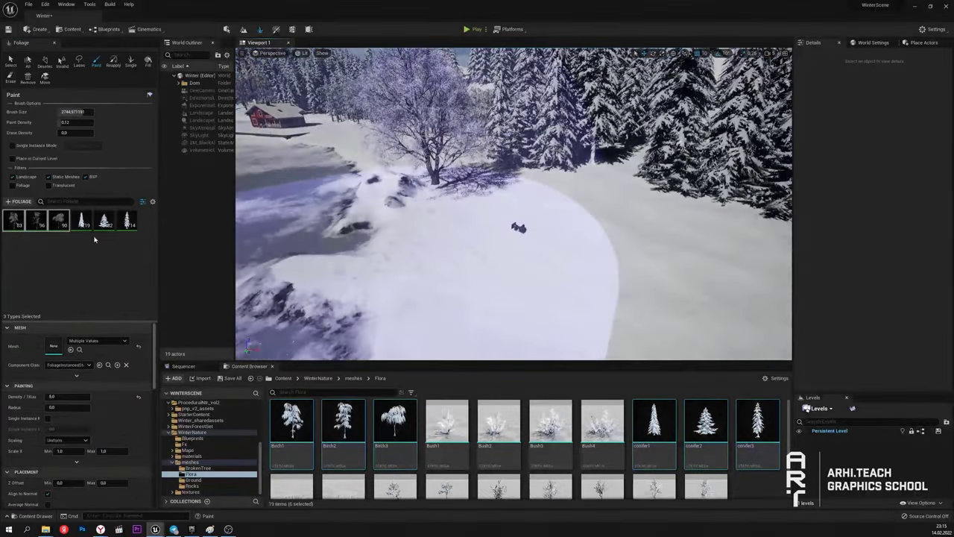
Step: Set the three conifers' maximum Scale X to 1 and scatter small ones over the clearing near the bare tree
left_click(81, 221)
left_click(126, 221, "shift")
scroll(292, 416, "down", 2)
left_click(117, 451)
type("1")
left_click(631, 275)
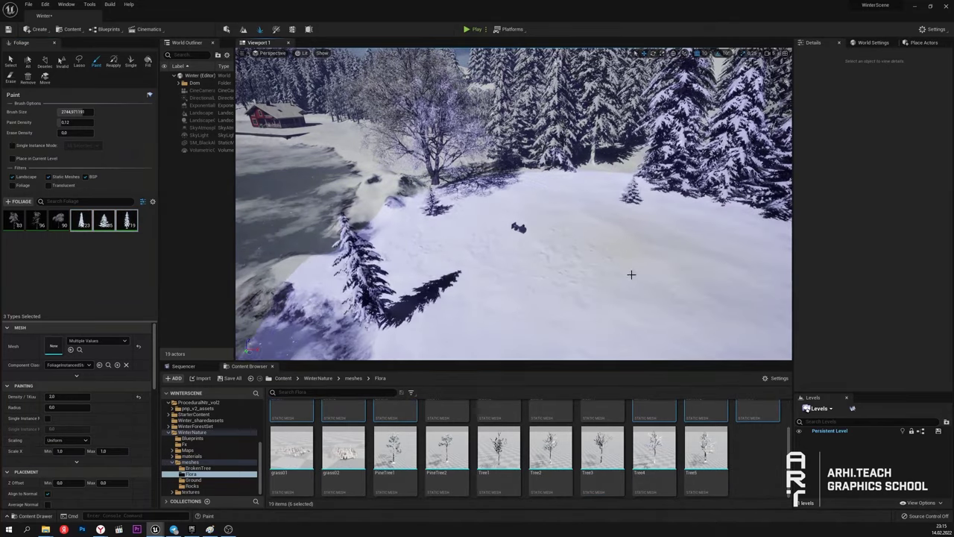
Step: Reduce the foliage brush to about 974, set the conifers' maximum Scale X to 2 and paint more in the clearing
right_click_drag(630, 275, 611, 298)
left_click_drag(80, 112, 65, 112)
right_click_drag(447, 158, 524, 158)
left_click(117, 452)
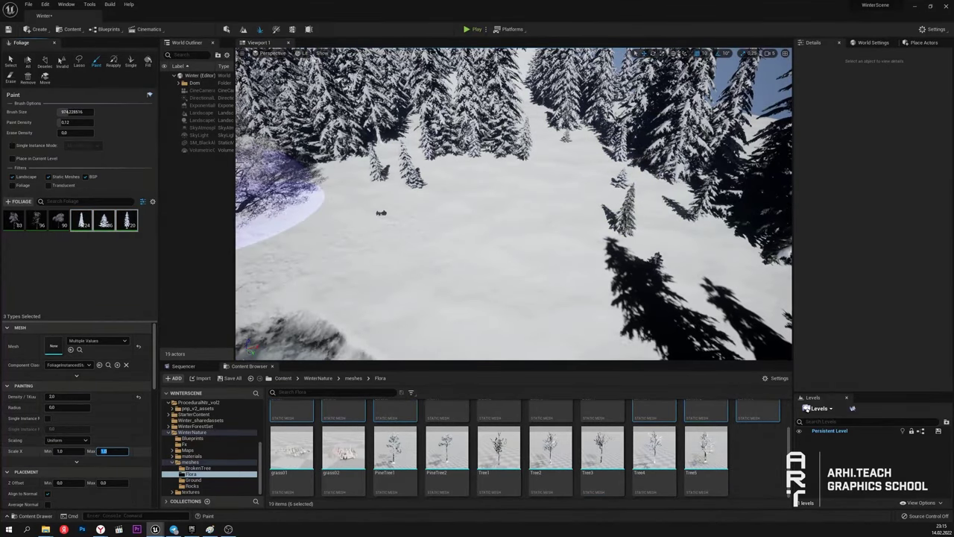
type("2")
left_click(583, 190)
mouse_move(584, 190)
right_mouse_down()
mouse_move(509, 167)
mouse_move(507, 179)
right_mouse_up()
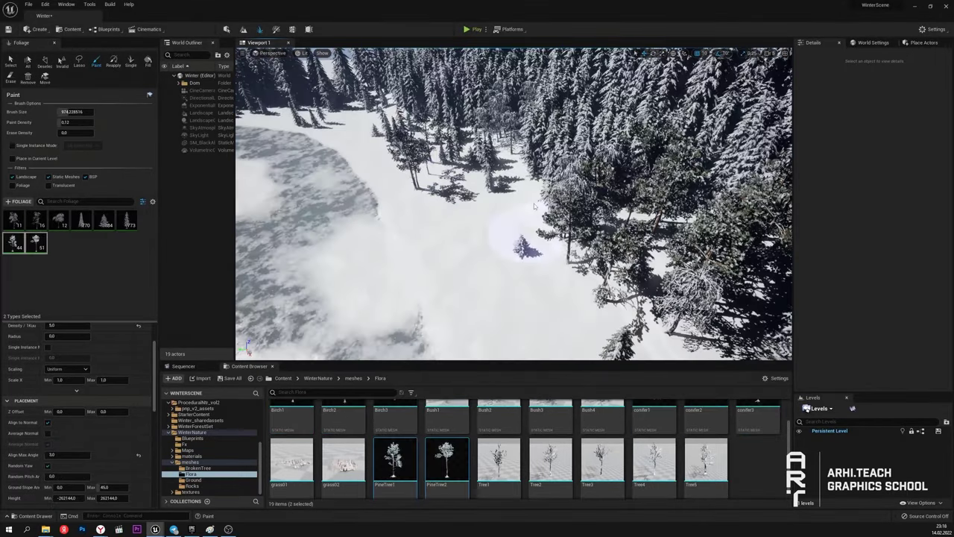
Step: Open the PineTree1 mesh and set its Number of LODs to 1
right_click_drag(514, 201, 477, 156)
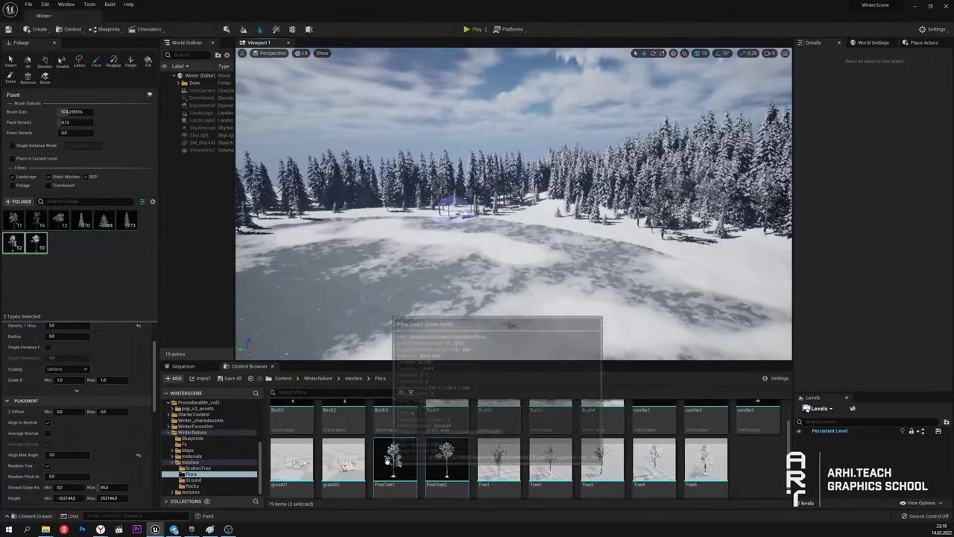
double_click(387, 460)
scroll(575, 336, "down", 5)
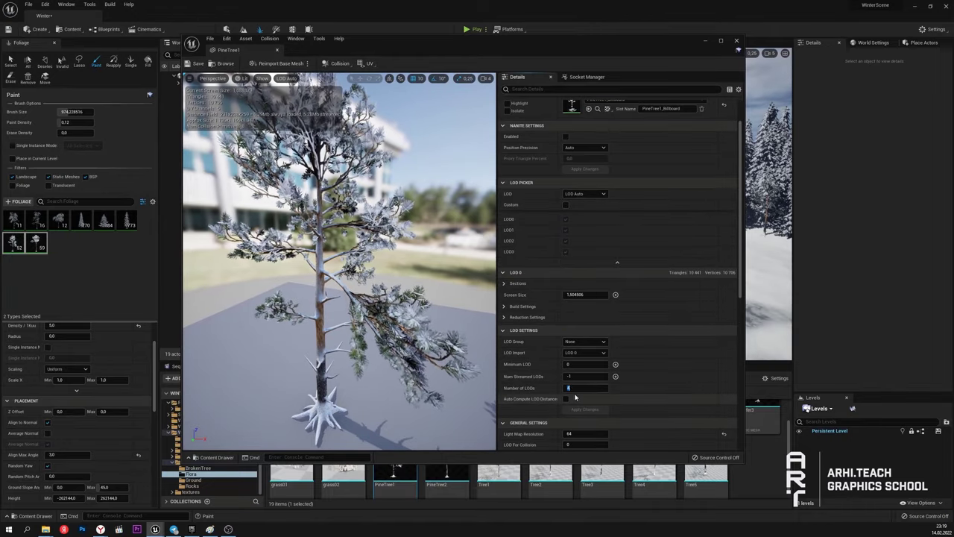
type("1")
key("Return")
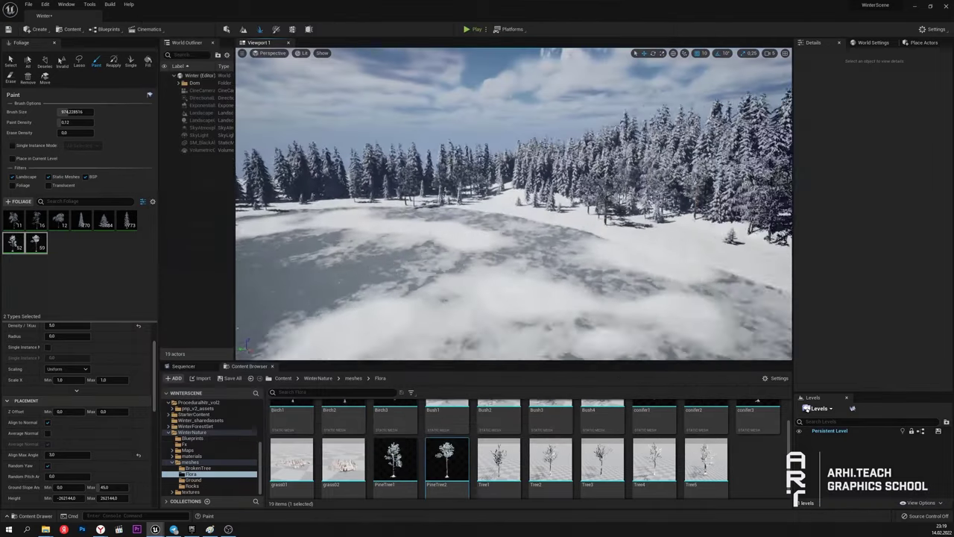
right_click_drag(515, 209, 538, 198)
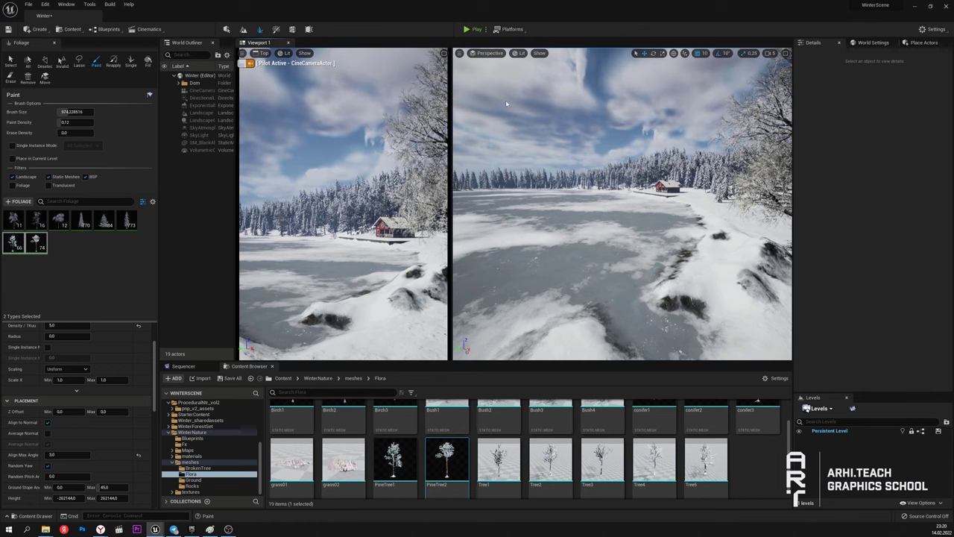
Step: Rotate the DirectionalLight sun to a pitch of about -41° while checking the lighting through the CineCameraActor view
left_click(786, 53)
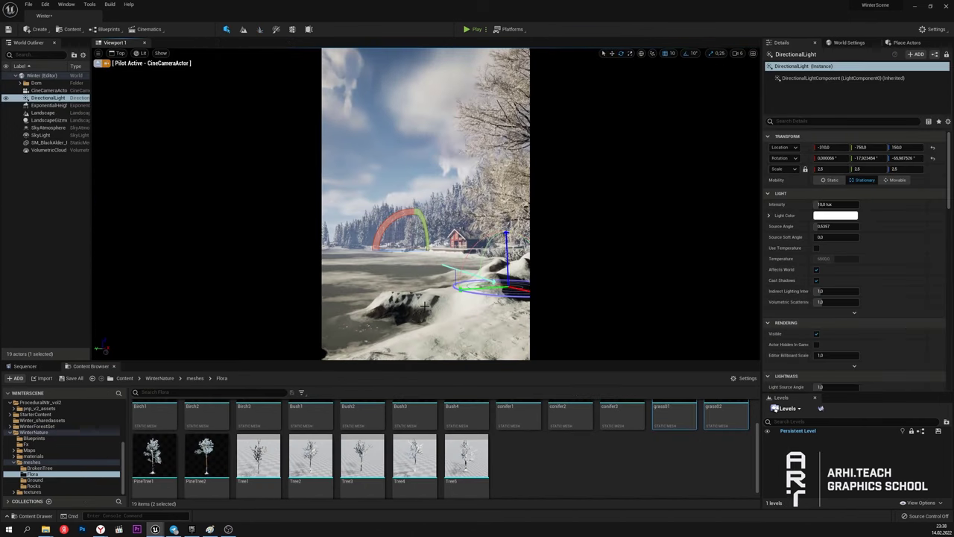
key("ctrl+l")
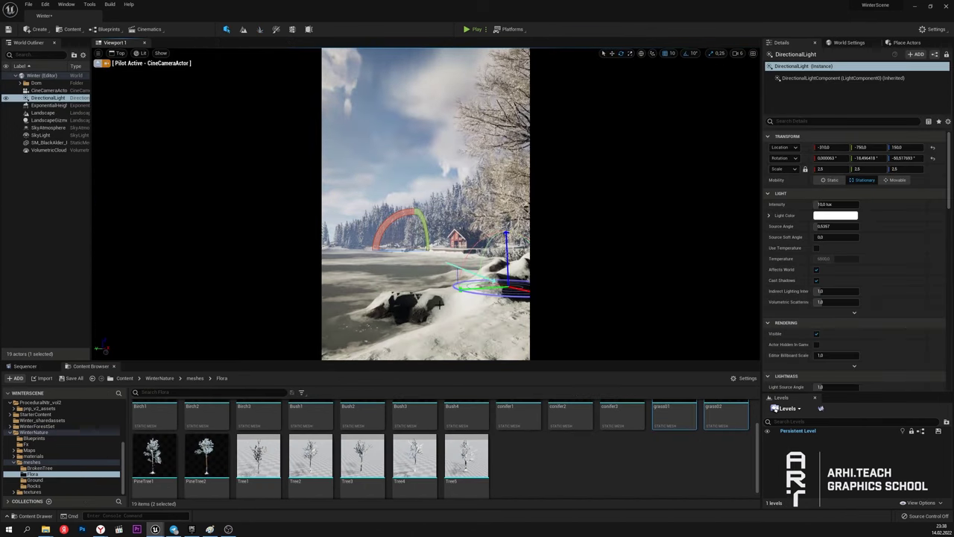
key("ctrl+l")
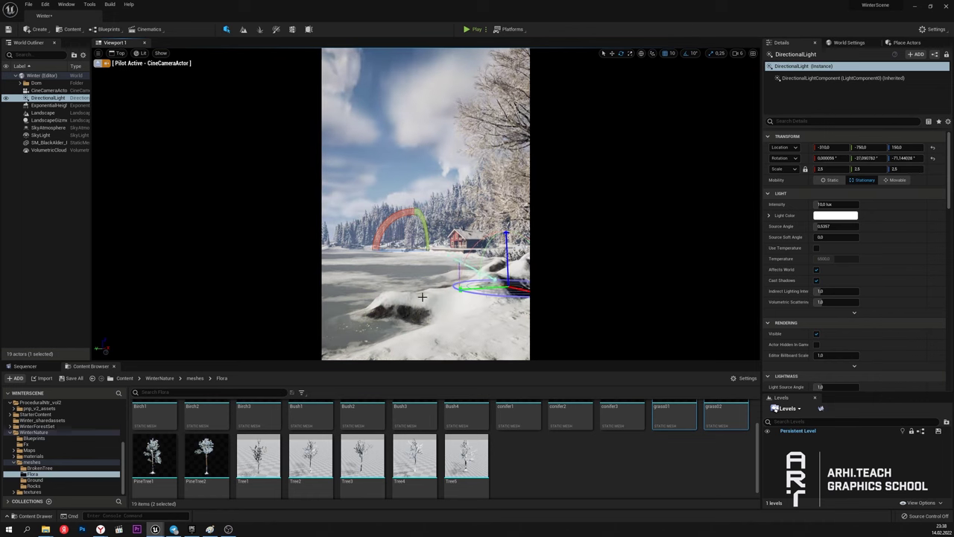
key("ctrl+l")
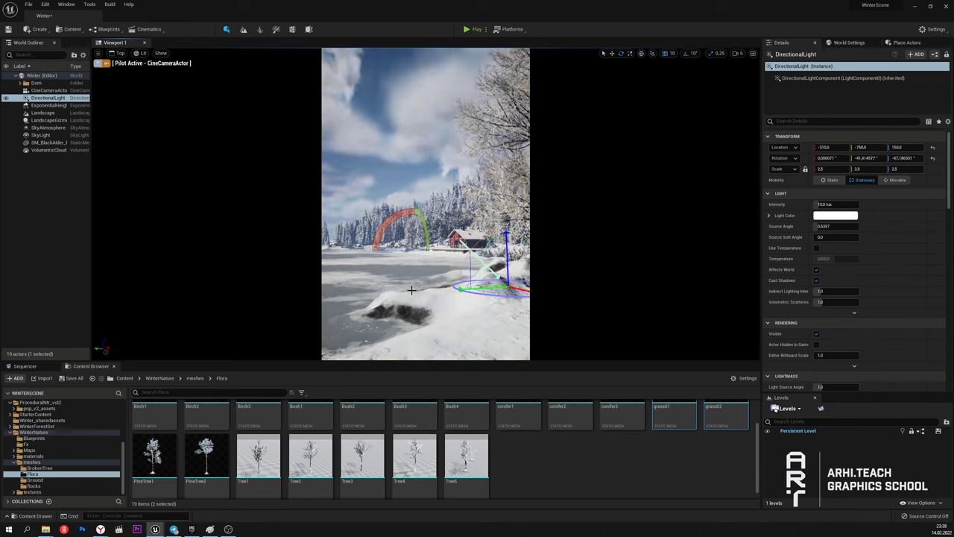
Step: Swing the DirectionalLight sun further round in the CineCameraActor view to refine the shadows across the lake and snowy shore
key("ctrl+l")
key("ctrl+l")
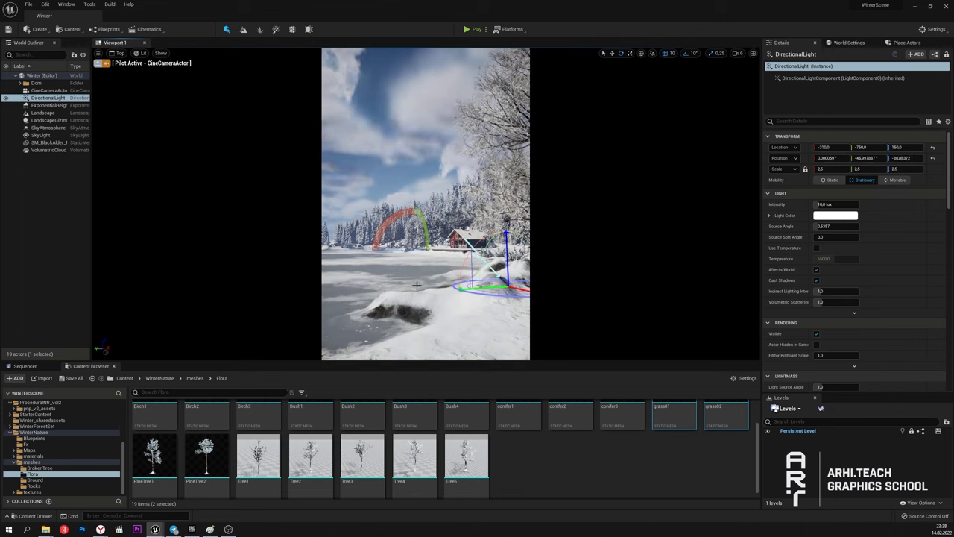
key("ctrl+l")
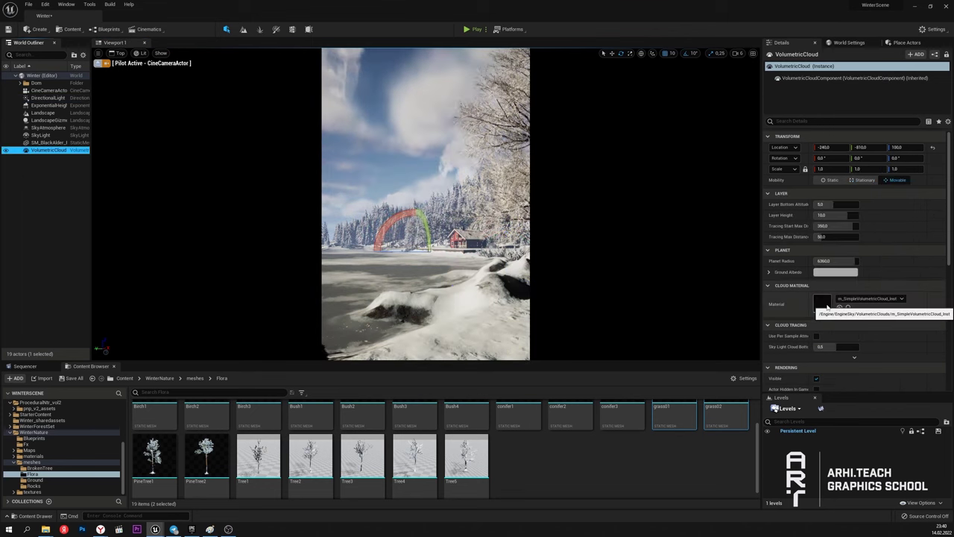
Step: Adjust the base noise value of the VolumetricCloud's m_SimpleVolumetricCloud_Inst material, keeping its editor small beside the camera view
double_click(822, 304)
left_click_drag(431, 37, 482, 124)
left_click_drag(758, 220, 380, 220)
left_click(233, 115)
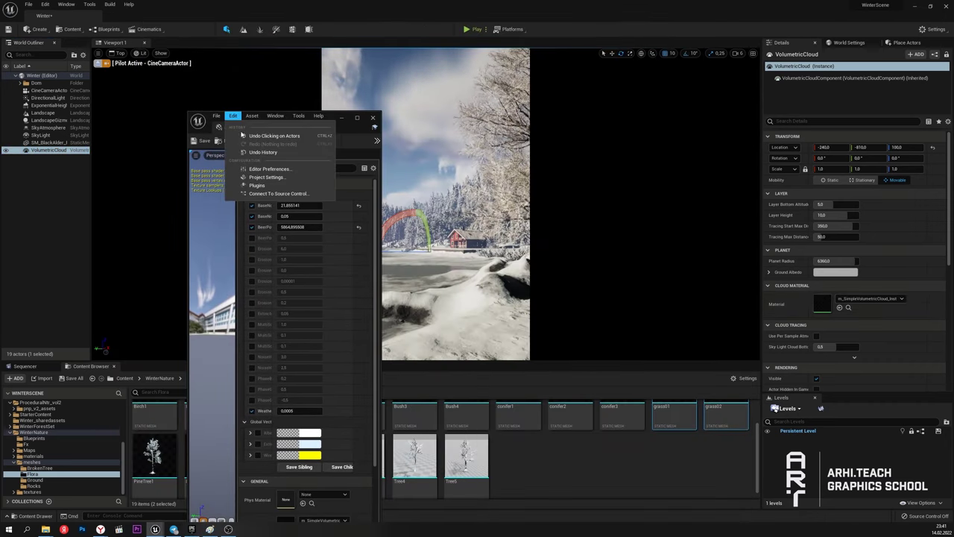
left_click_drag(351, 131, 230, 78)
left_click_drag(168, 153, 162, 174)
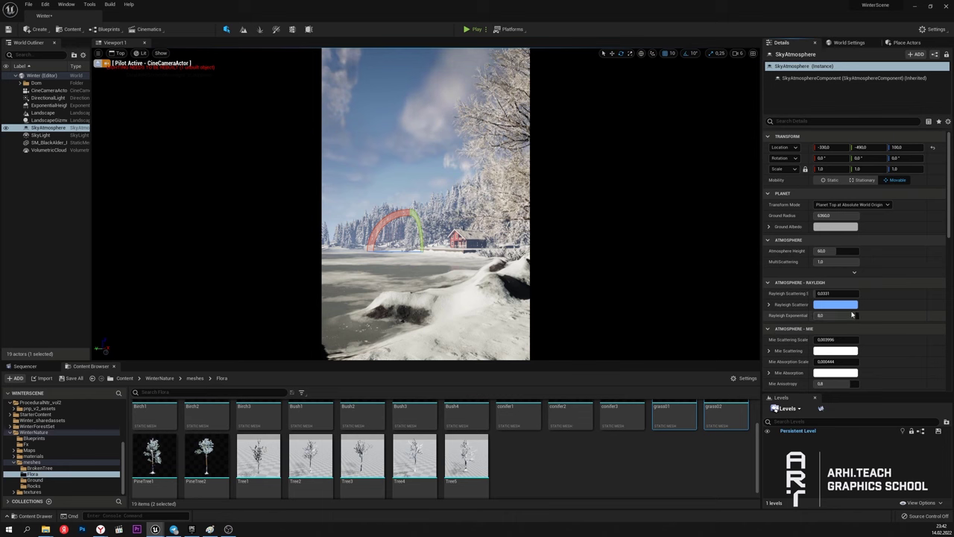
Step: Set the SkyAtmosphere's Rayleigh Scattering Scale to about 0.016 and adjust the ExponentialHeightFog
mouse_move(841, 293)
left_mouse_down()
mouse_move(849, 293)
mouse_move(834, 293)
left_mouse_up()
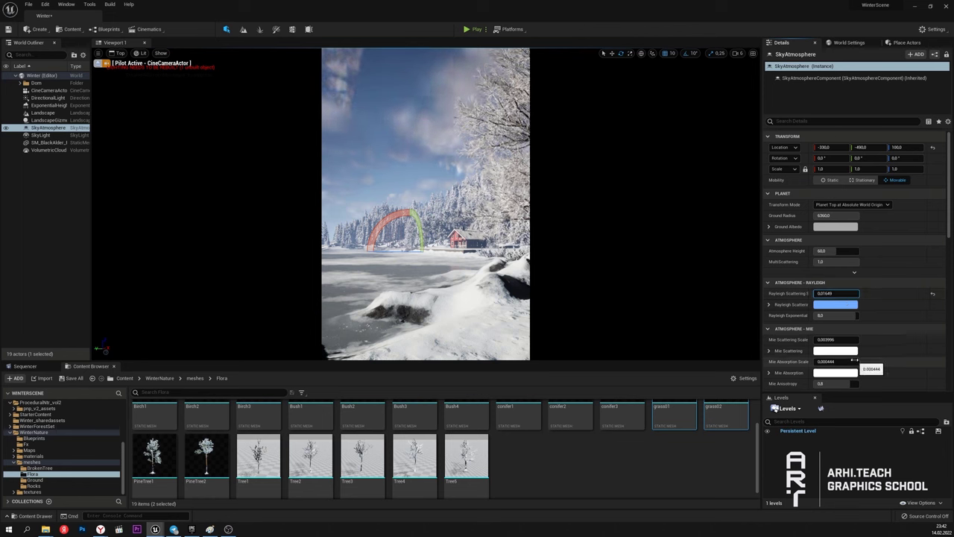
left_click(50, 105)
mouse_move(822, 204)
left_mouse_down()
mouse_move(850, 215)
mouse_move(831, 204)
mouse_move(824, 215)
left_mouse_up()
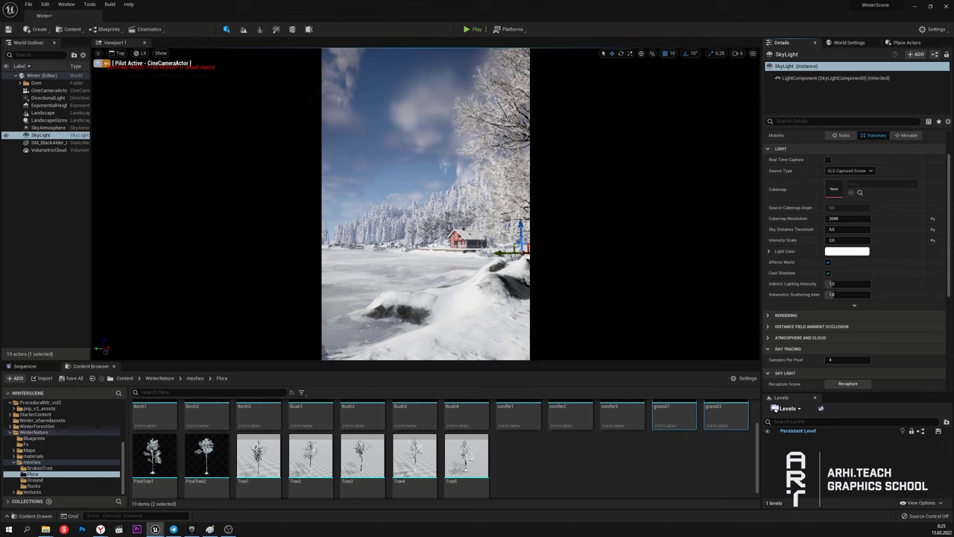
Step: Place the Snow_Embankment_uhvjae0fa mesh from Megascans 3D_Assets on the snow near the camera and adjust its height
scroll(105, 464, "up", 10)
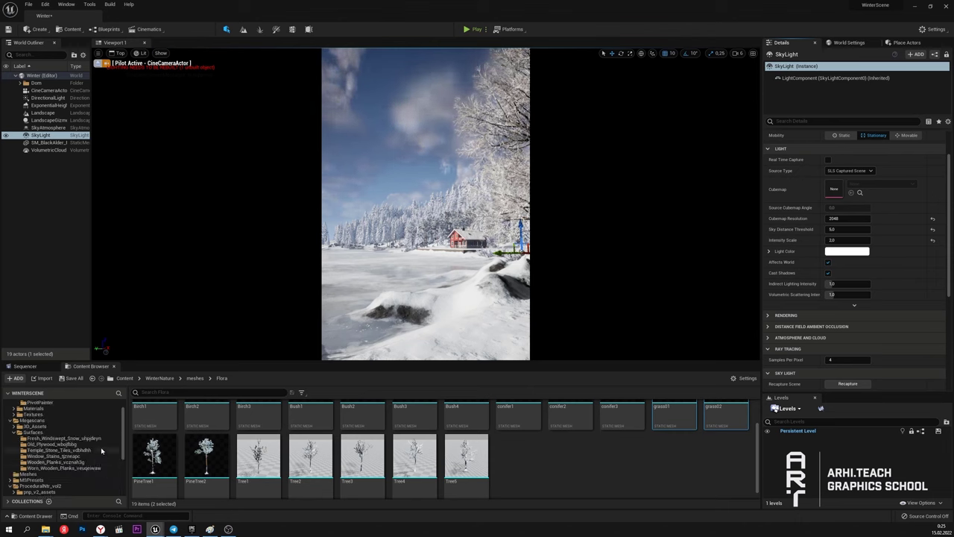
double_click(46, 446)
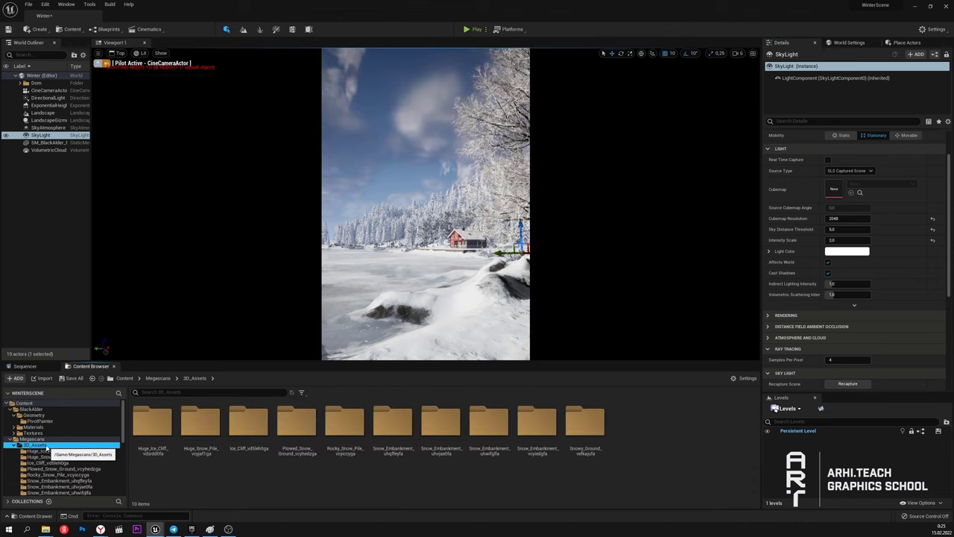
scroll(94, 466, "down", 4)
scroll(92, 464, "up", 2)
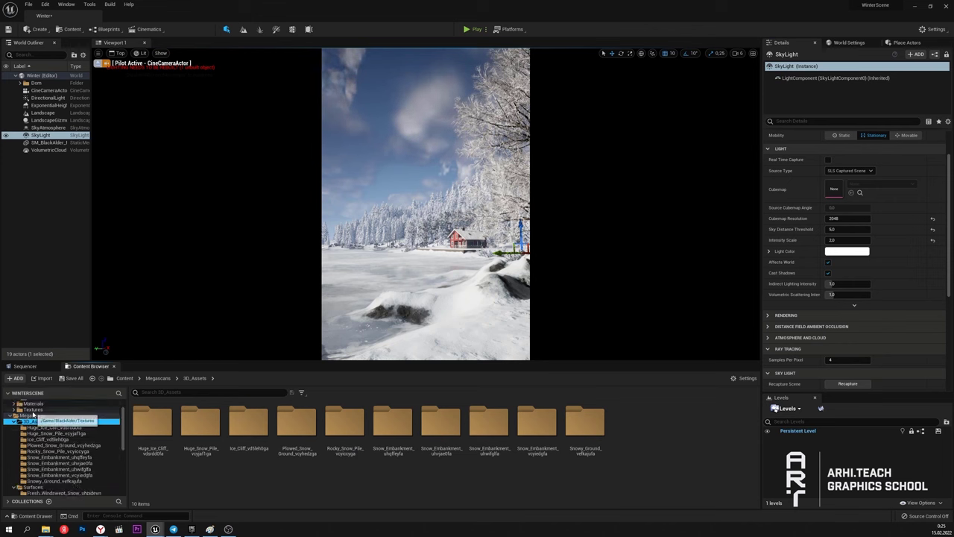
left_click(63, 427)
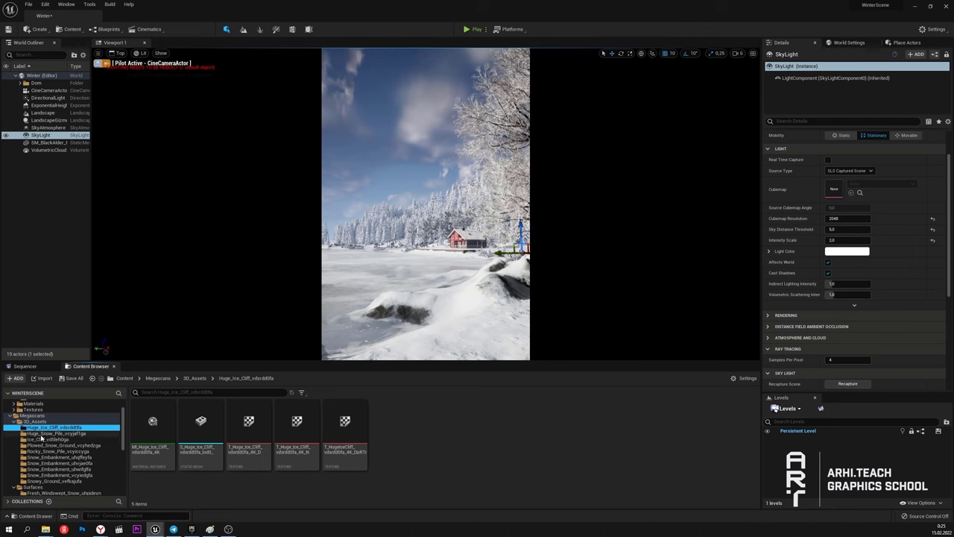
left_click(49, 481)
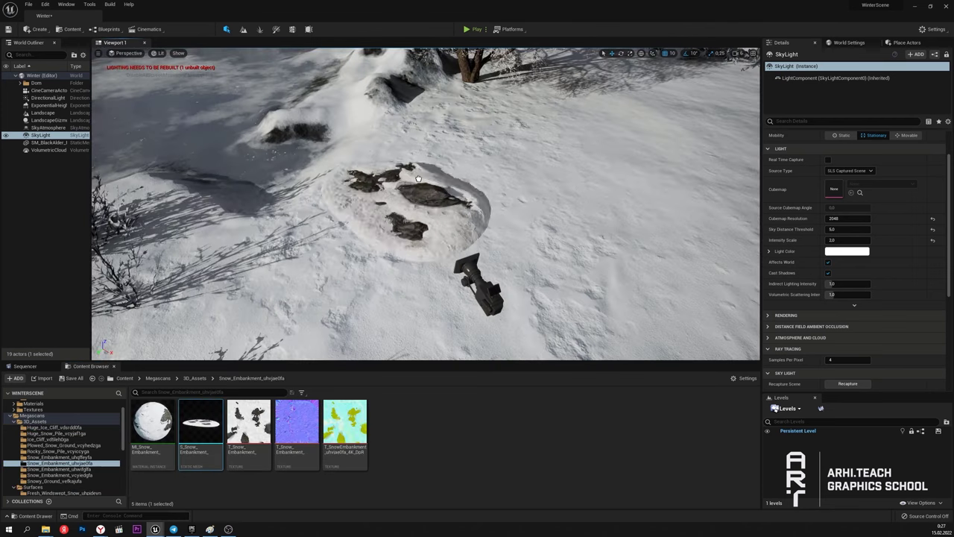
left_click(451, 179)
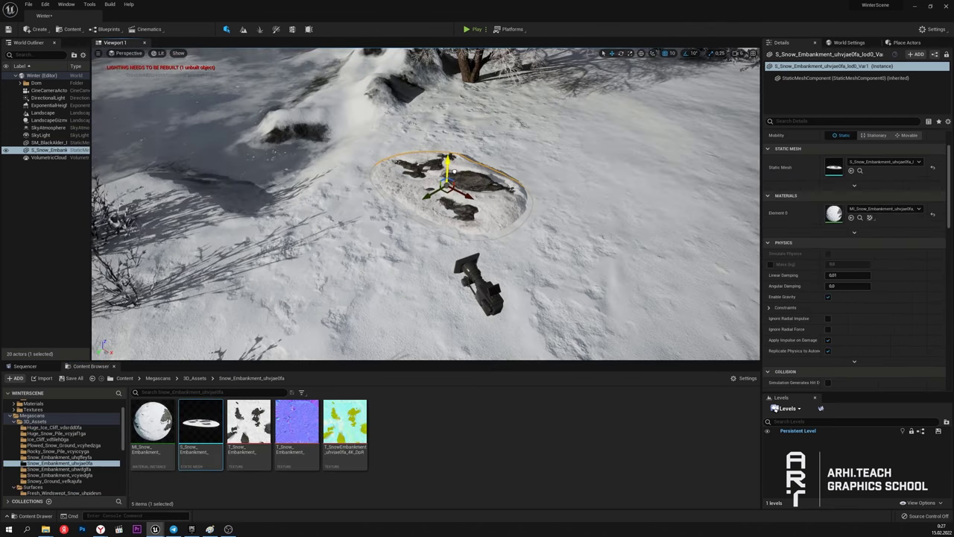
left_click_drag(454, 171, 453, 163)
right_click_drag(453, 163, 455, 74)
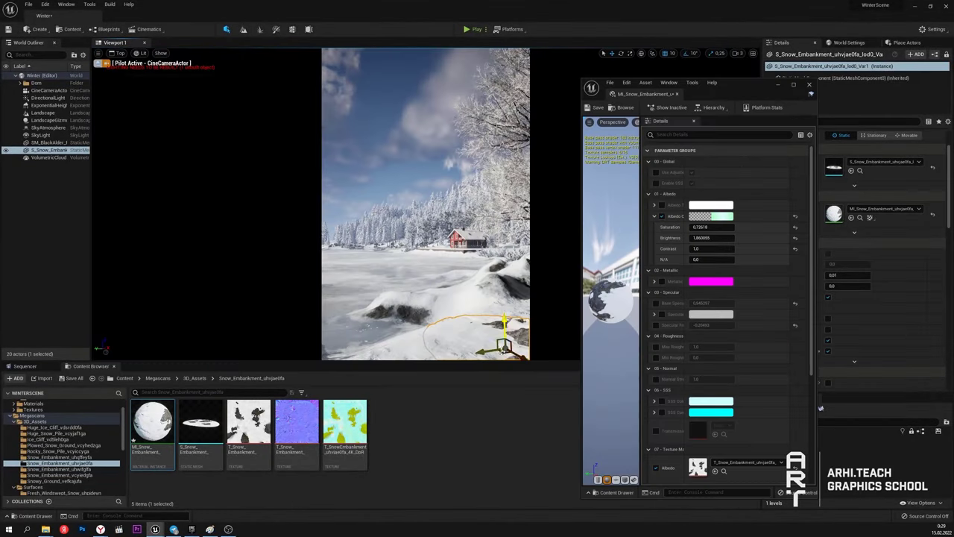
Step: Reposition the snow embankment so its rocks sit on the foreground shore of the CineCameraActor view
left_click_drag(505, 340, 396, 377)
key("e")
key("w")
left_click_drag(457, 349, 489, 329)
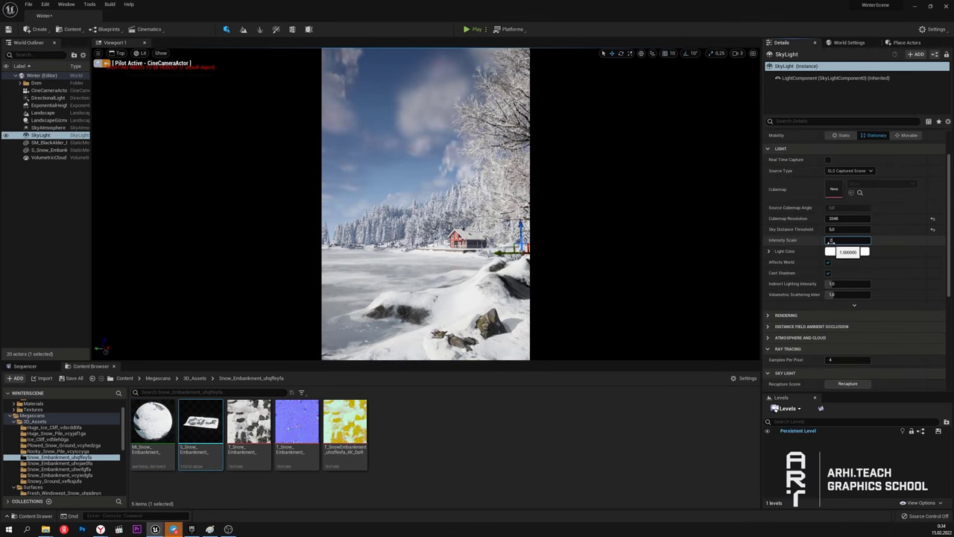
Step: Compare SkyLight Intensity Scale values of 1 and 2, and settle on 2
type("2")
key("Return")
type("1")
key("Return")
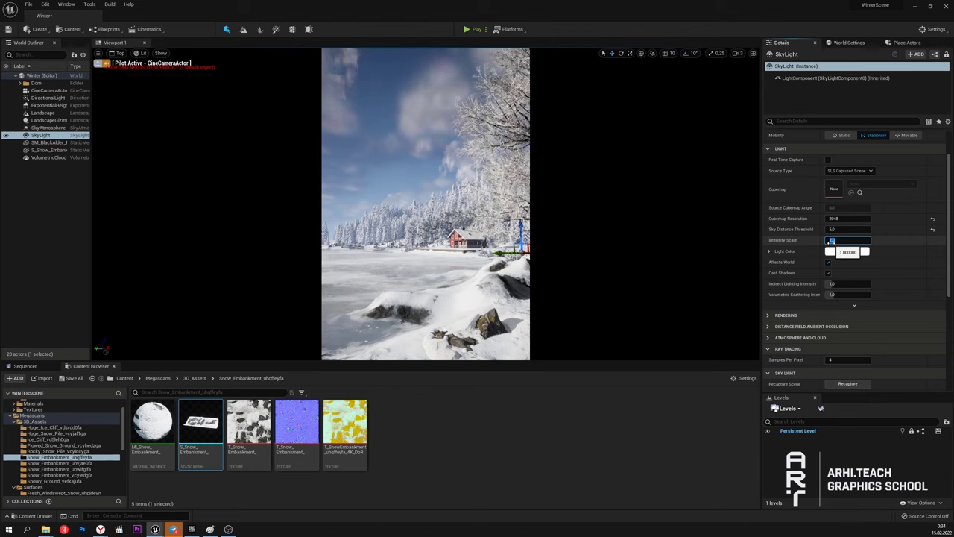
type("2")
key("Return")
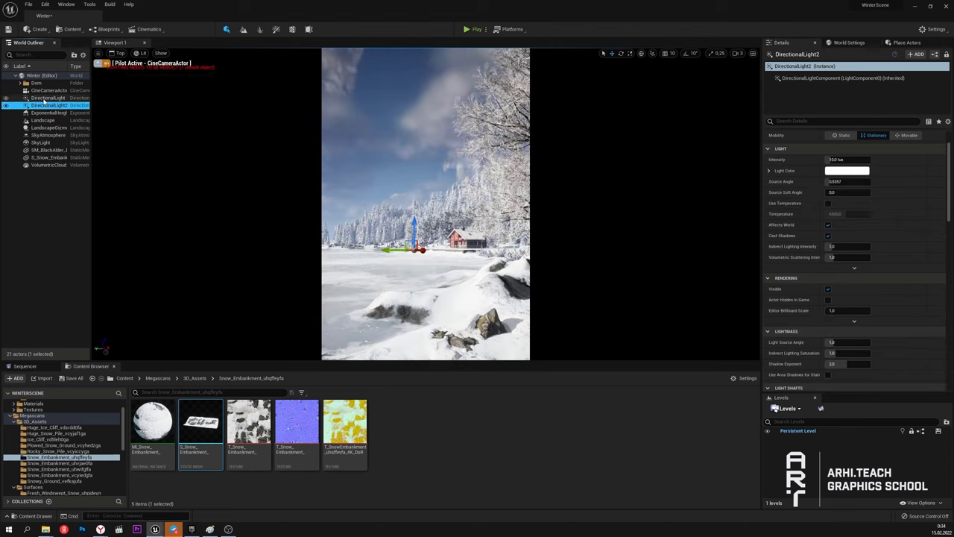
Step: Hide the original DirectionalLight and rotate its duplicate to an alternative sun direction
left_click(6, 97)
key("e")
left_click_drag(396, 250, 373, 250)
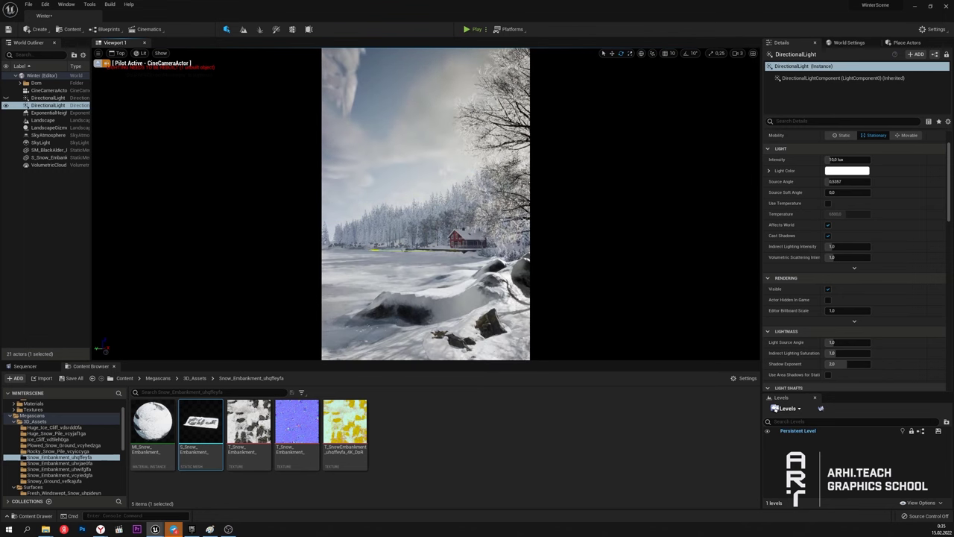
Step: Duplicate the rotated DirectionalLight as a third sun variant and toggle the lights' visibility to compare them
key("ctrl+d")
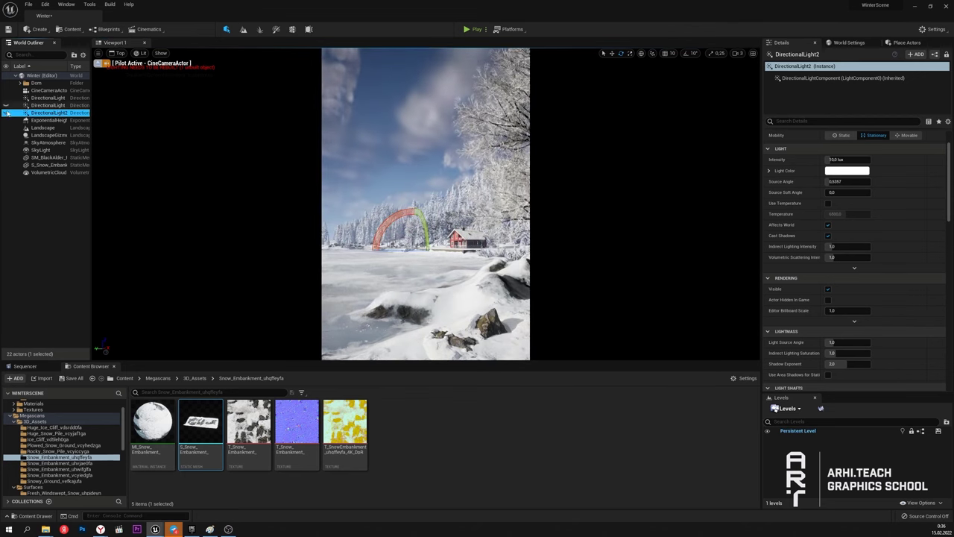
left_click(6, 98)
left_click(5, 112)
Step: Create two more duplicates of the DirectionalLight and rotate each one to a different sun direction
key("ctrl+d")
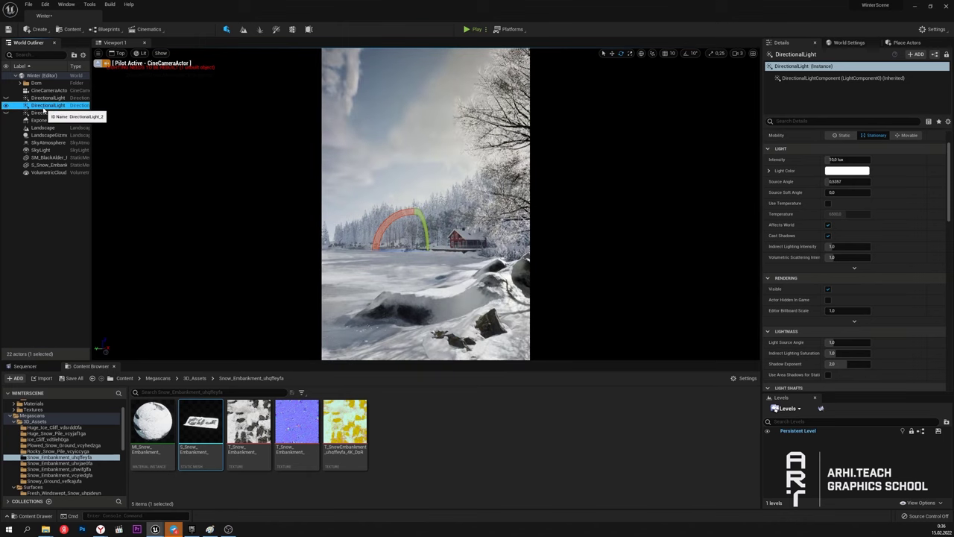
left_click_drag(409, 253, 375, 250)
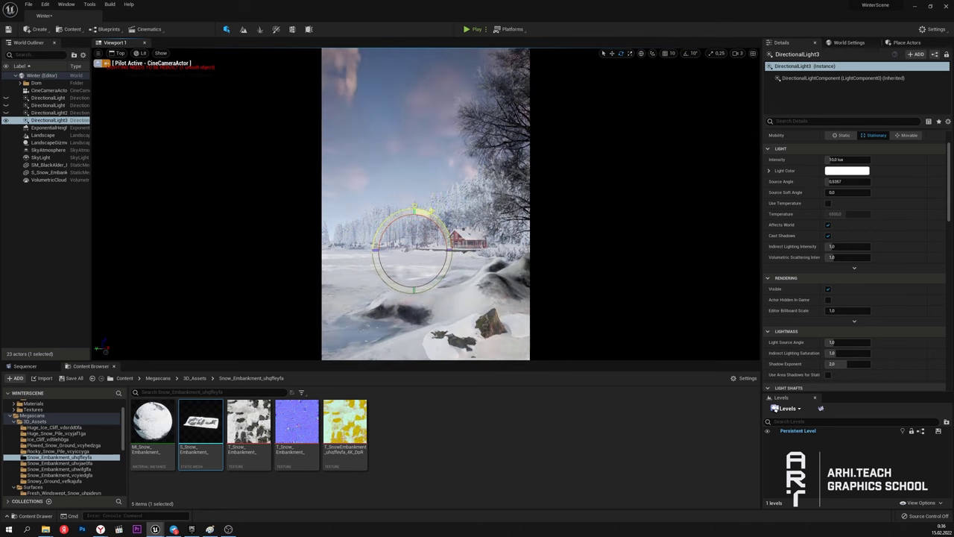
key("ctrl+d")
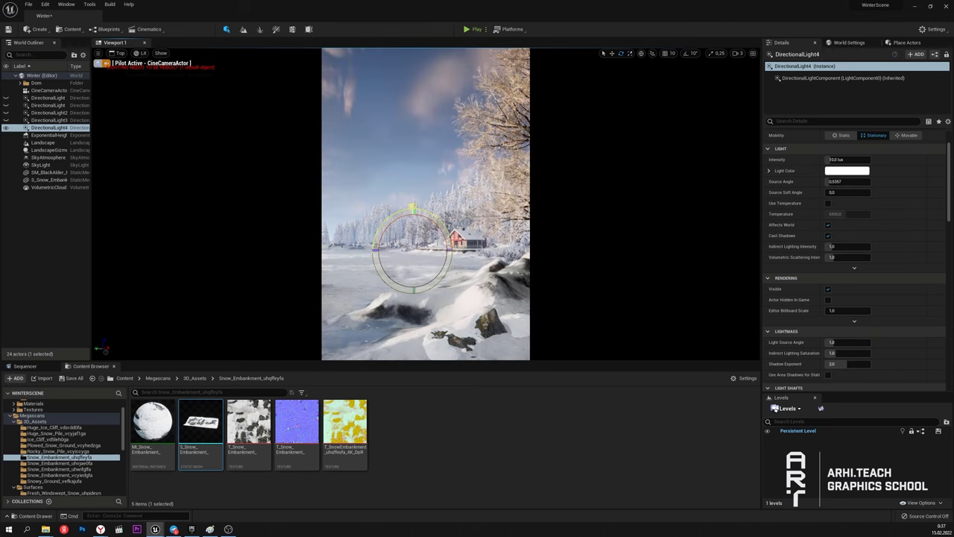
left_click_drag(413, 208, 404, 207)
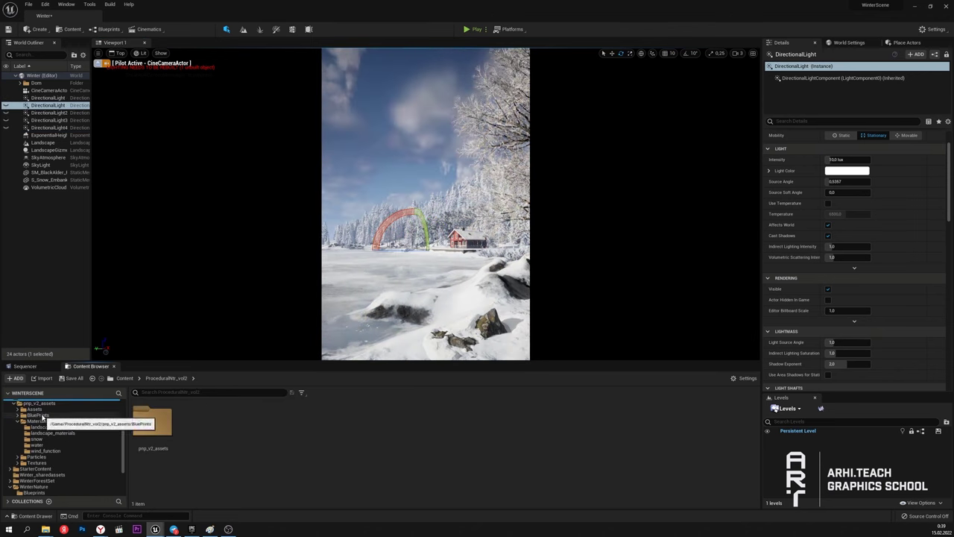
Step: Place Global_Parameters_Blueprint from the ProceduralNtr_vol2 Global_Parameters folder in the scene to add falling snow
left_click(52, 421)
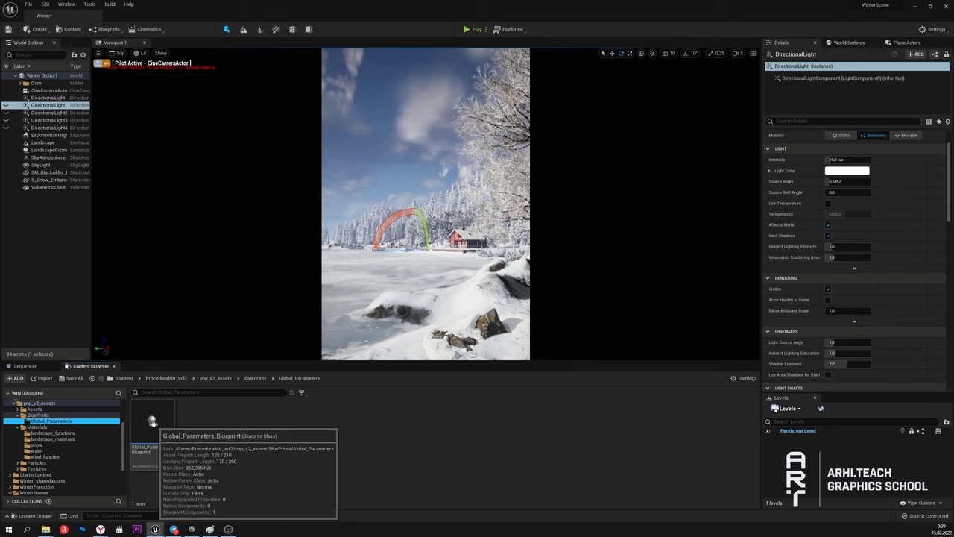
left_click(152, 426)
left_click_drag(400, 321, 397, 322)
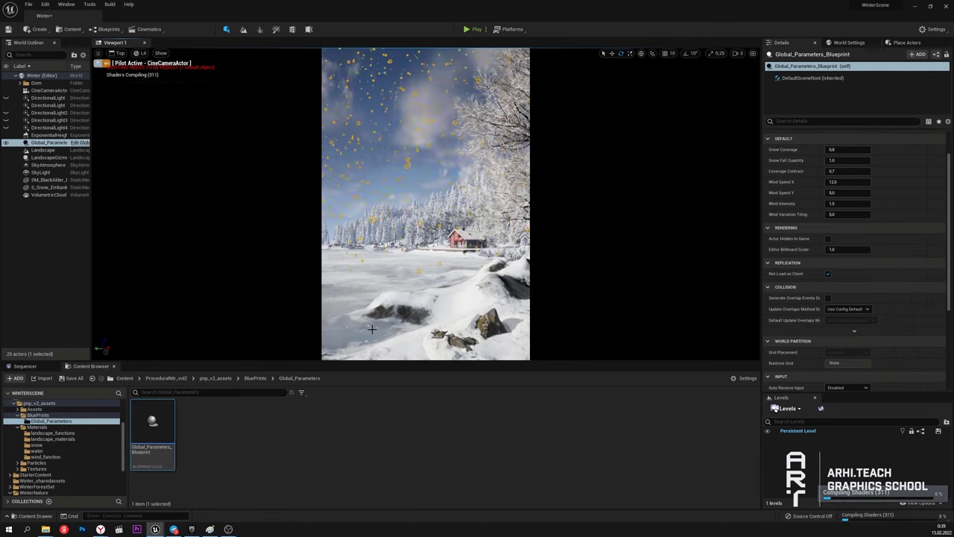
left_click_drag(124, 443, 124, 427)
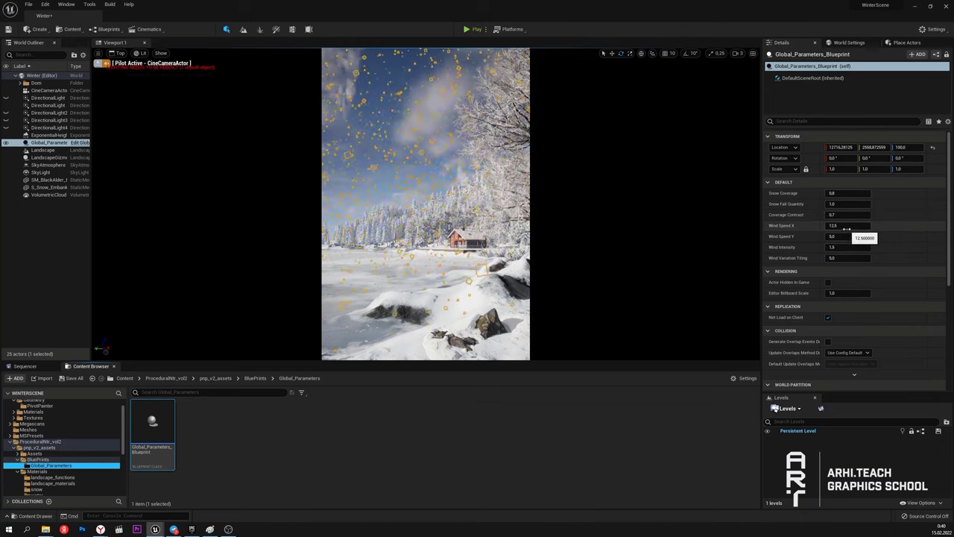
Step: Set the Global_Parameters_Blueprint's Wind Speed Y to -15 and Wind Speed X to 3, and deselect it
left_click(848, 236)
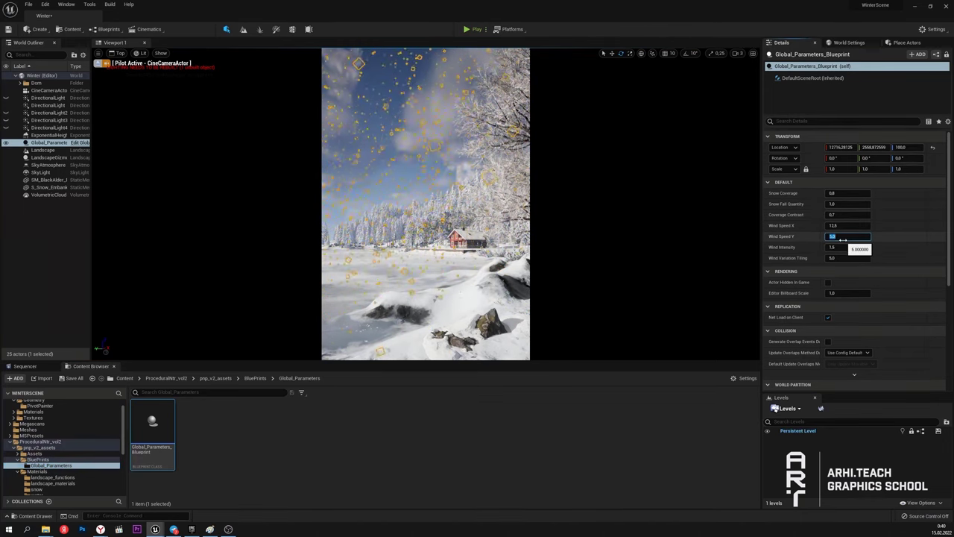
type("-15")
key("Return")
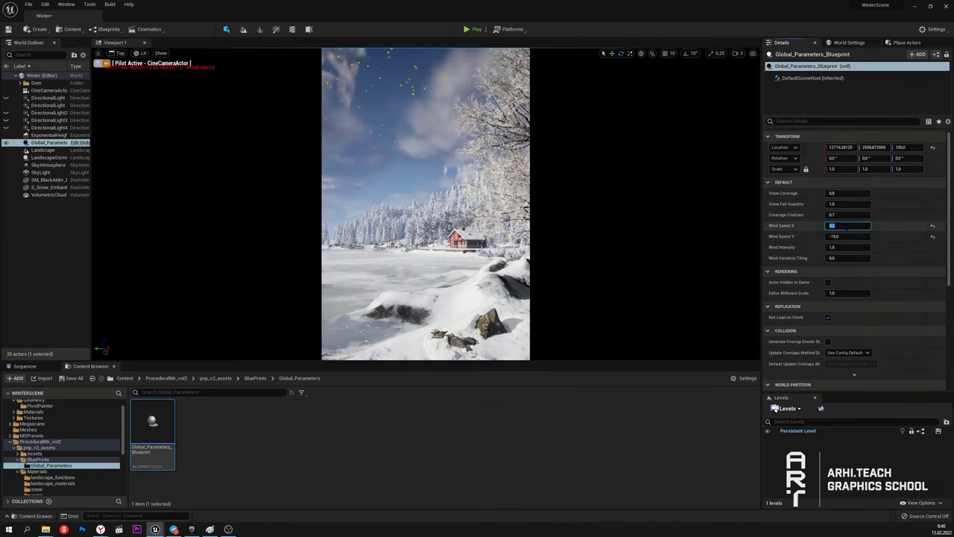
type("3")
key("Tab")
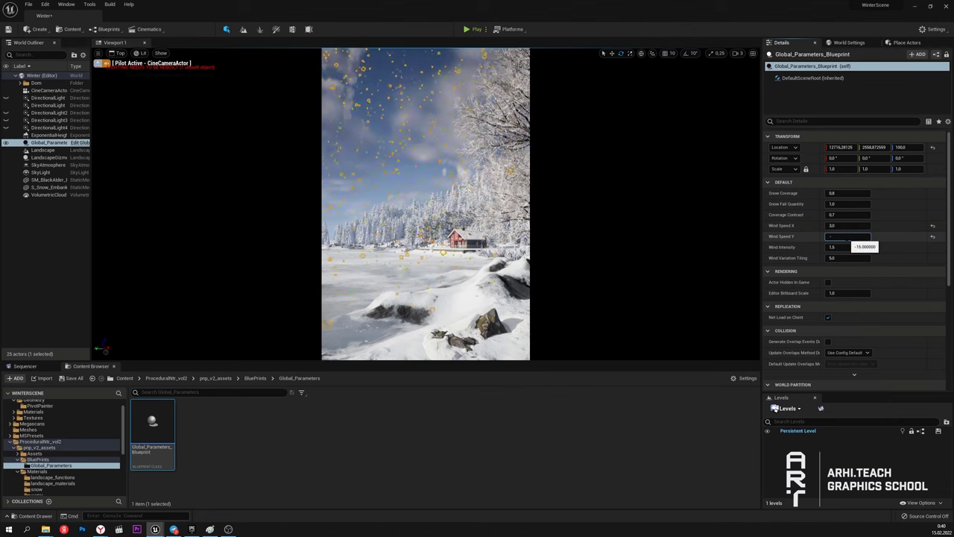
left_click(581, 165)
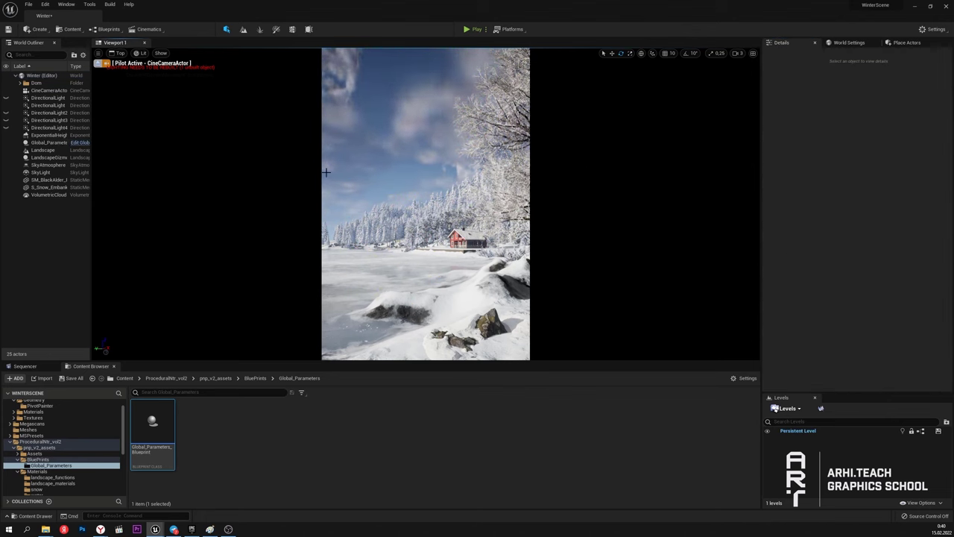
Step: Show each DirectionalLight variant on its own in turn to compare the lighting, and keep only DirectionalLight3 visible
left_click(6, 106)
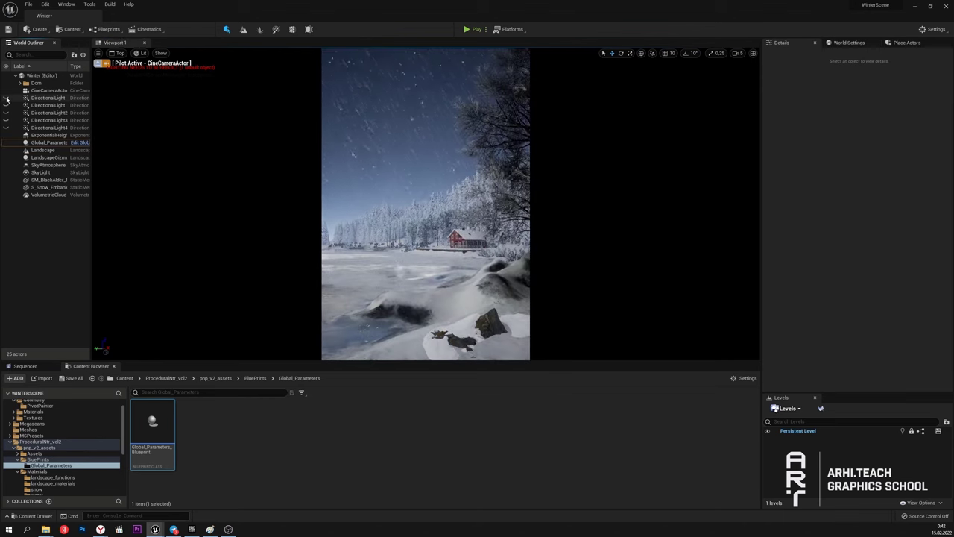
left_click(6, 98)
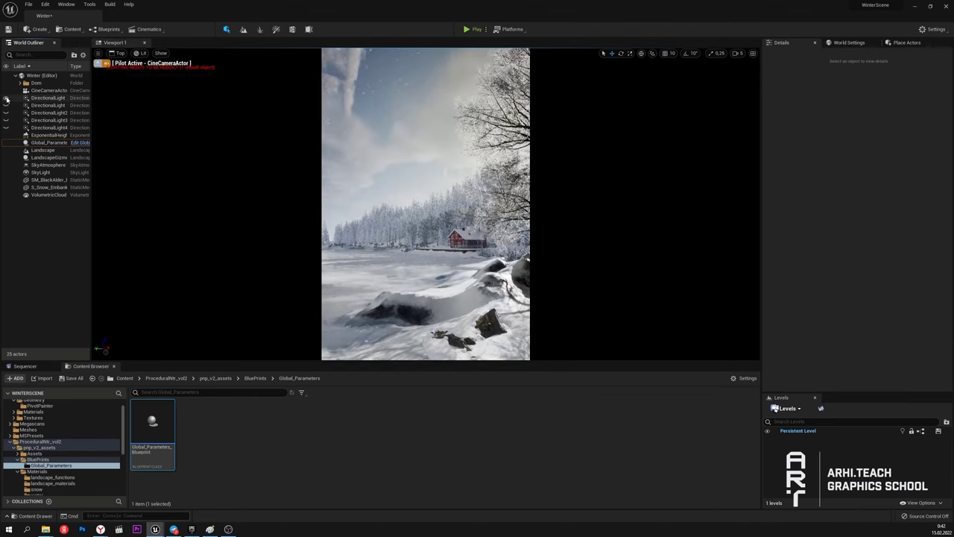
left_click(6, 98)
left_click(6, 105)
left_click(6, 113)
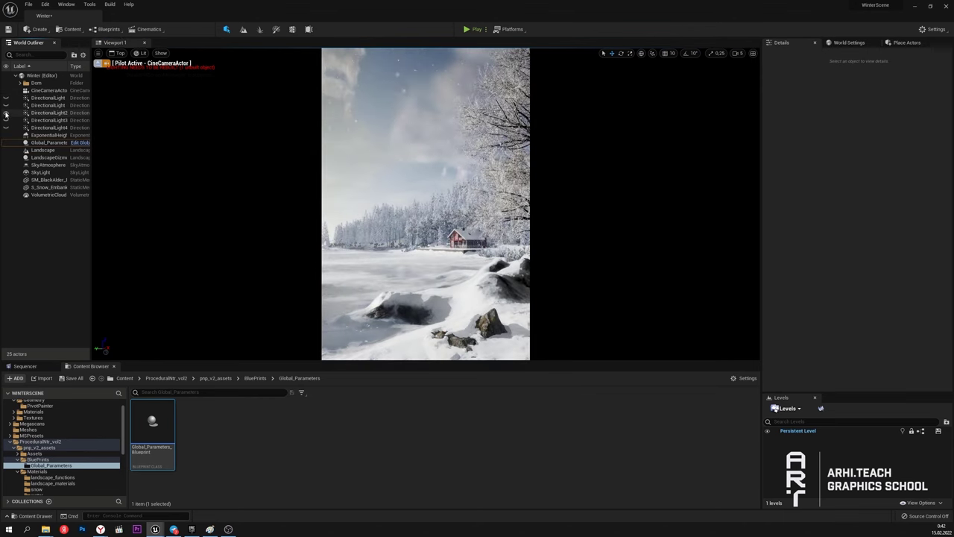
left_click(6, 120)
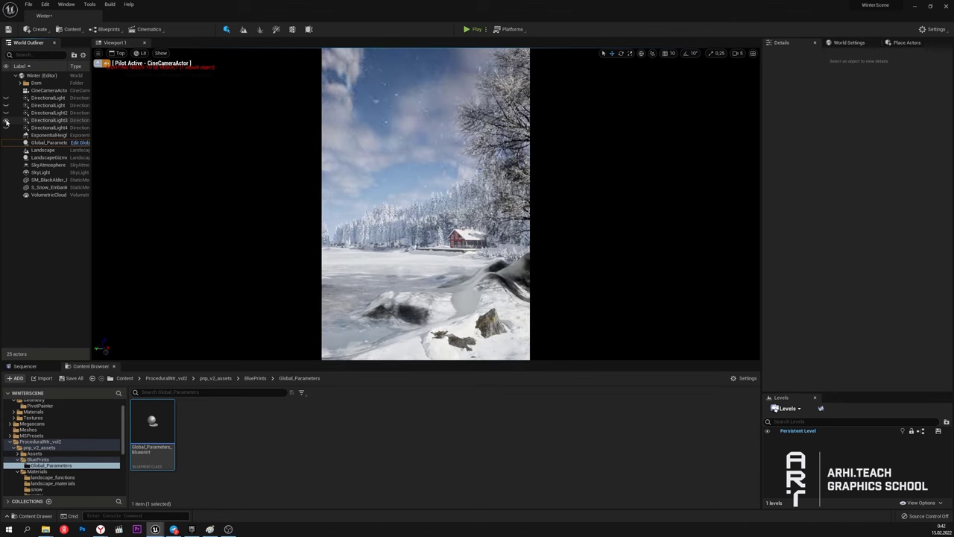
left_click(6, 128)
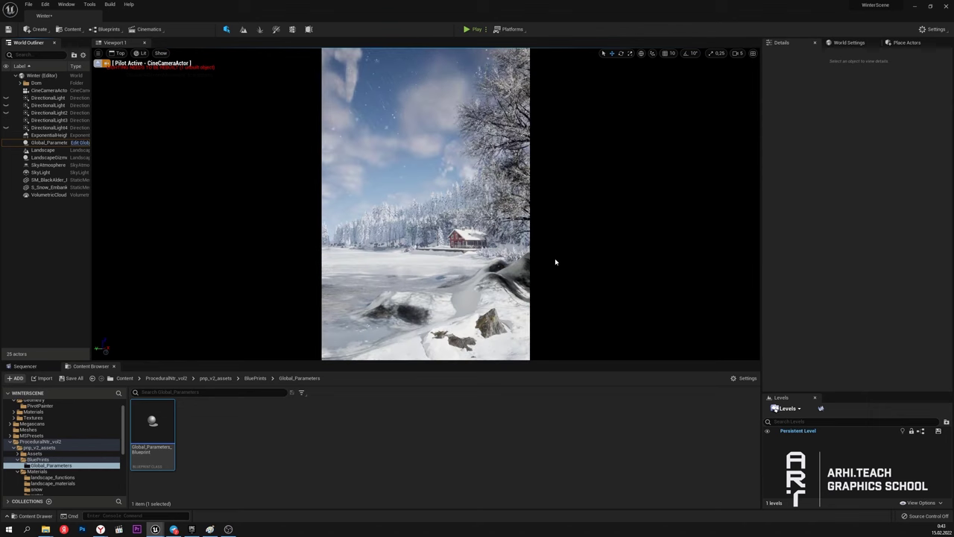
Step: Create a level sequence named NewLevelSequence in the root Content folder and add the CineCameraActor to it as a track
scroll(13, 440, "up", 1)
left_click(24, 403)
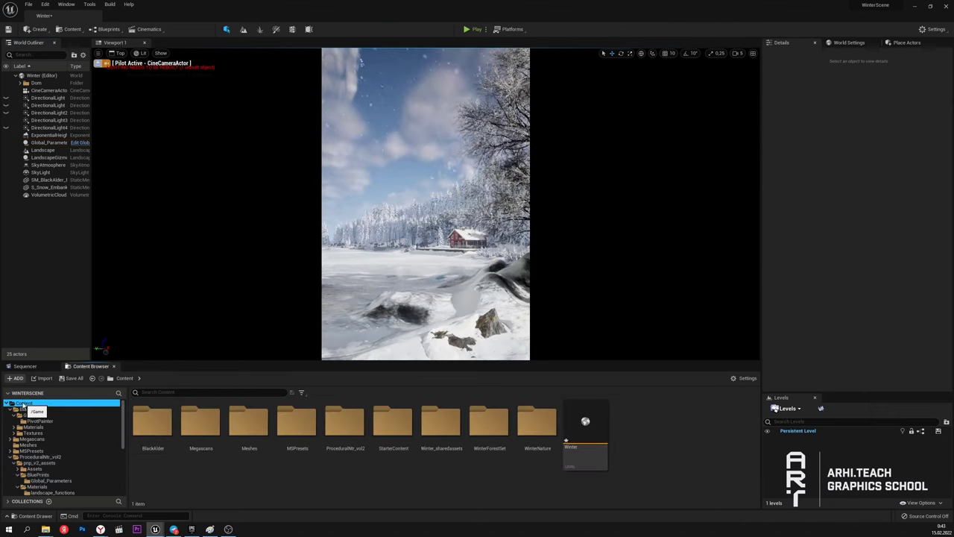
left_click(149, 29)
left_click(171, 50)
left_click(632, 375)
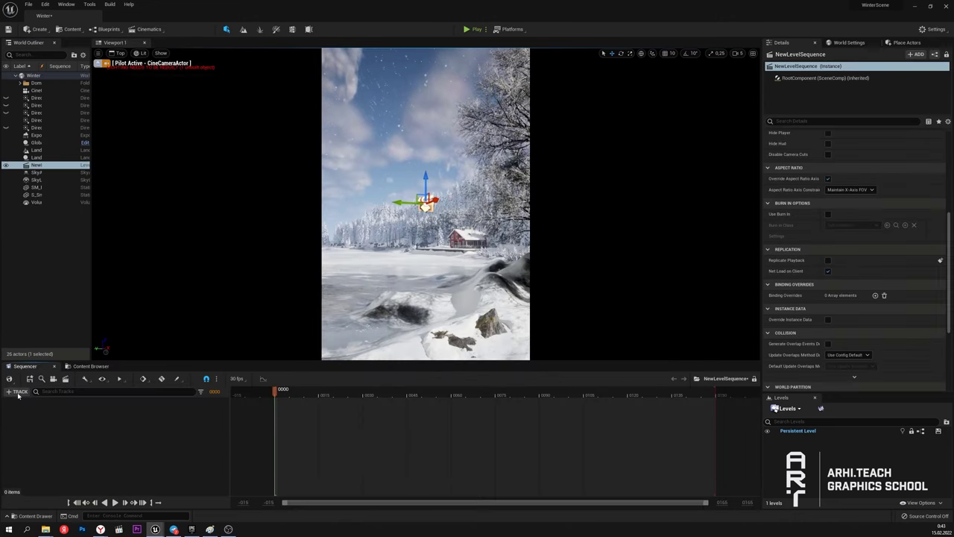
left_click(17, 391)
left_click(164, 418)
Step: Open the sequence's movie render settings and set a custom resolution of 2000 wide by 3000 high
left_click(65, 380)
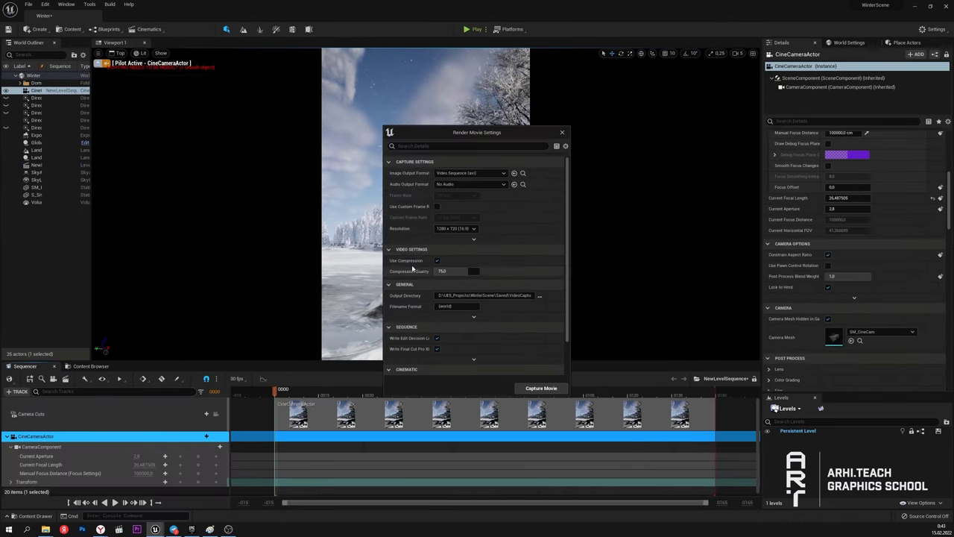
left_click(647, 190)
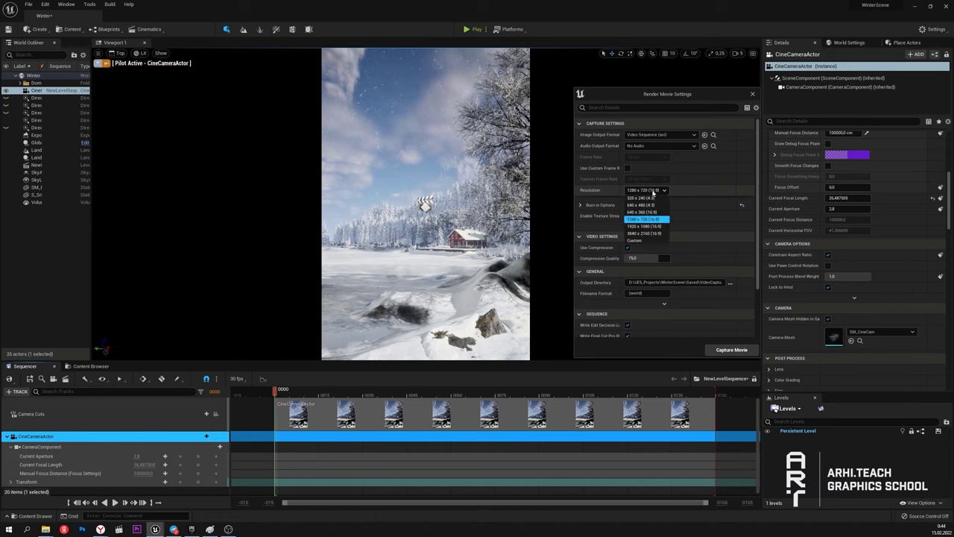
left_click(647, 216)
type("20")
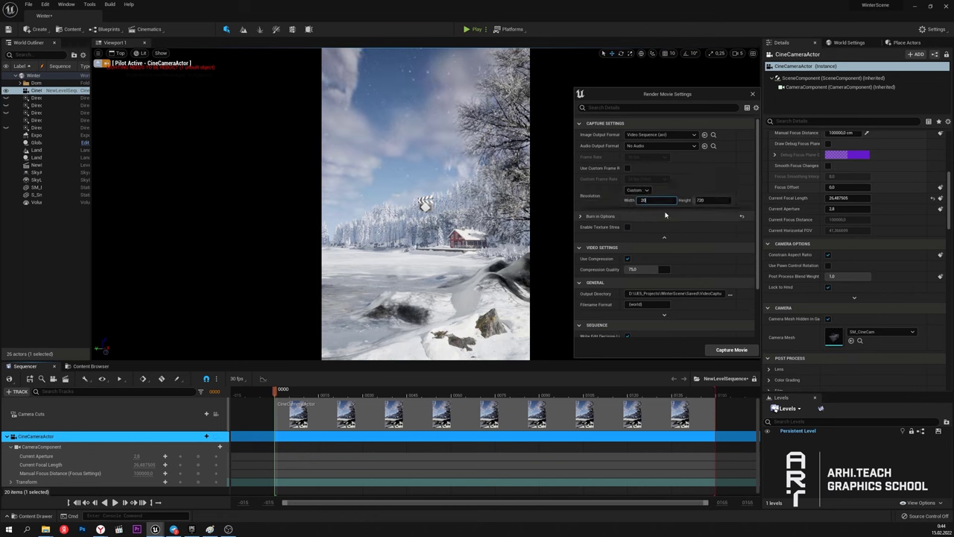
type("00")
key("Tab")
type("3000")
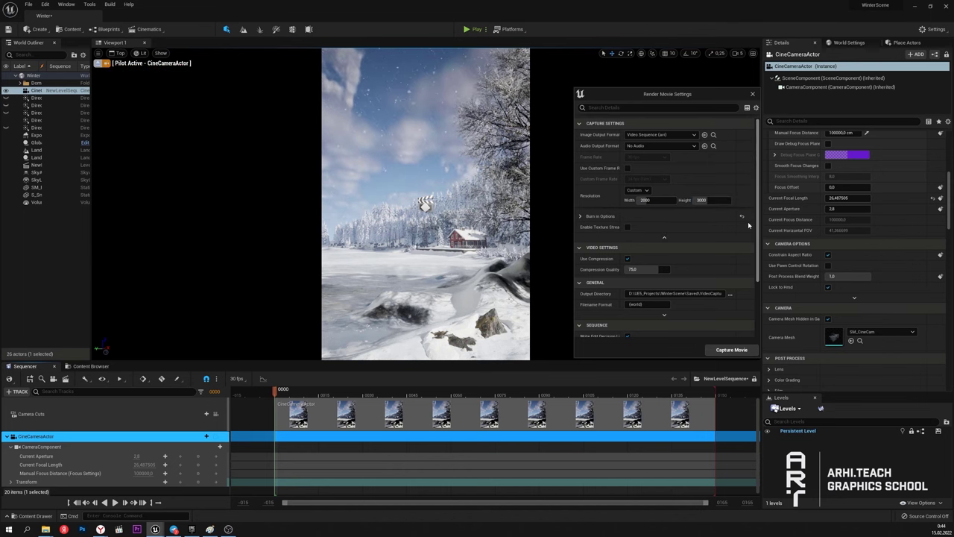
Step: Switch the render's image output format from video to an image sequence and expand the advanced sequence and cinematic options
left_click(661, 135)
left_click(679, 178)
scroll(664, 284, "down", 2)
left_click(661, 321)
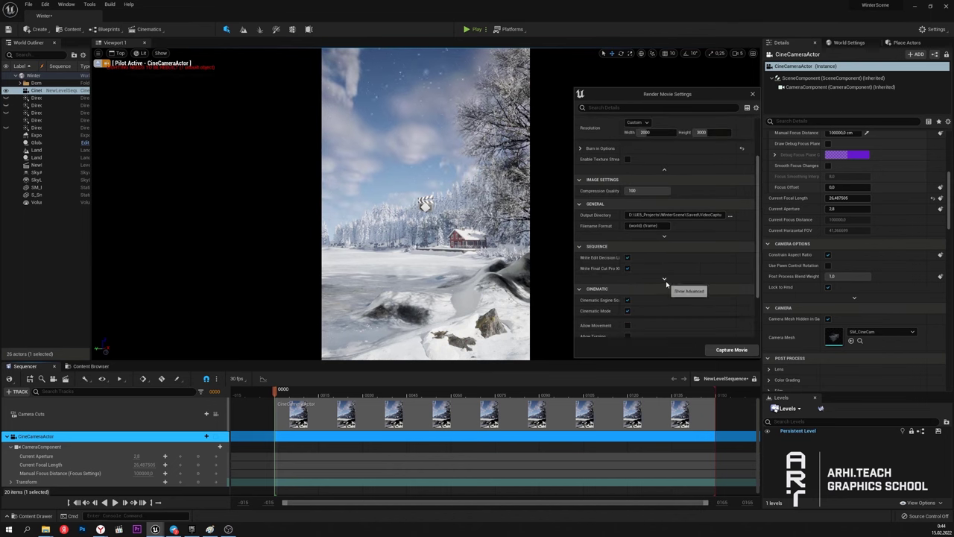
left_click(664, 278)
scroll(671, 294, "down", 3)
scroll(672, 296, "up", 3)
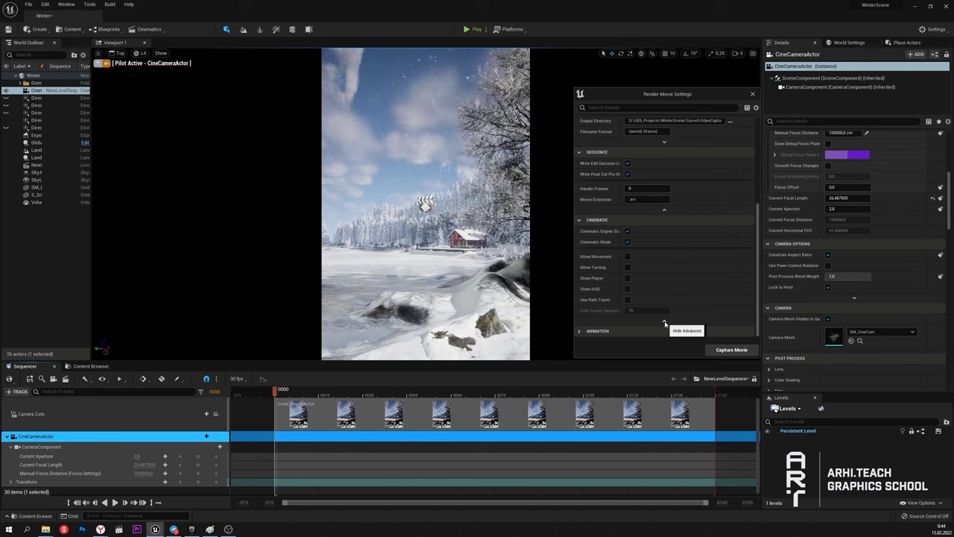
Step: Expand the render's animation settings and set Delay Before Warm Up to 10 s
left_click(597, 330)
scroll(611, 321, "down", 4)
left_click(637, 299)
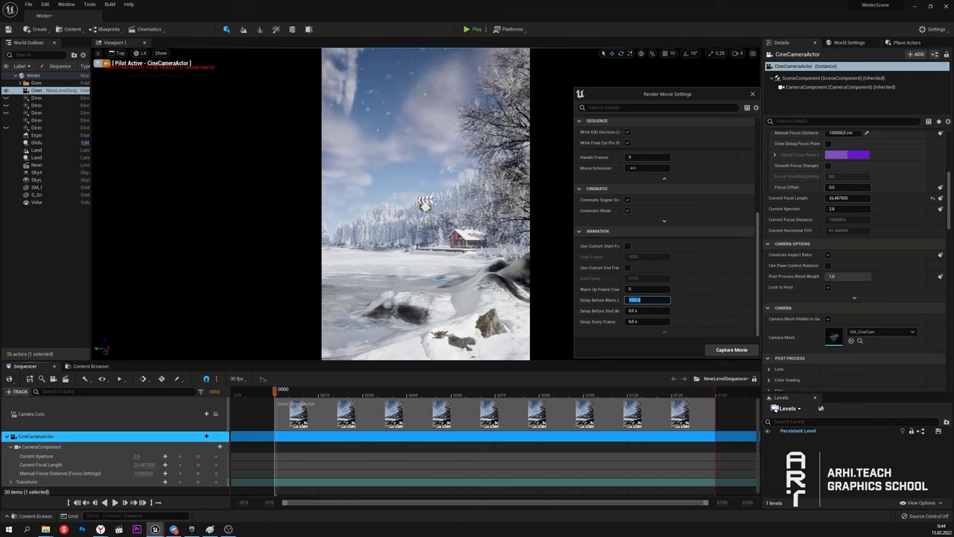
Step: Enable the custom start and end frames for the render, with start frame 0 and end frame 4
left_click(627, 246)
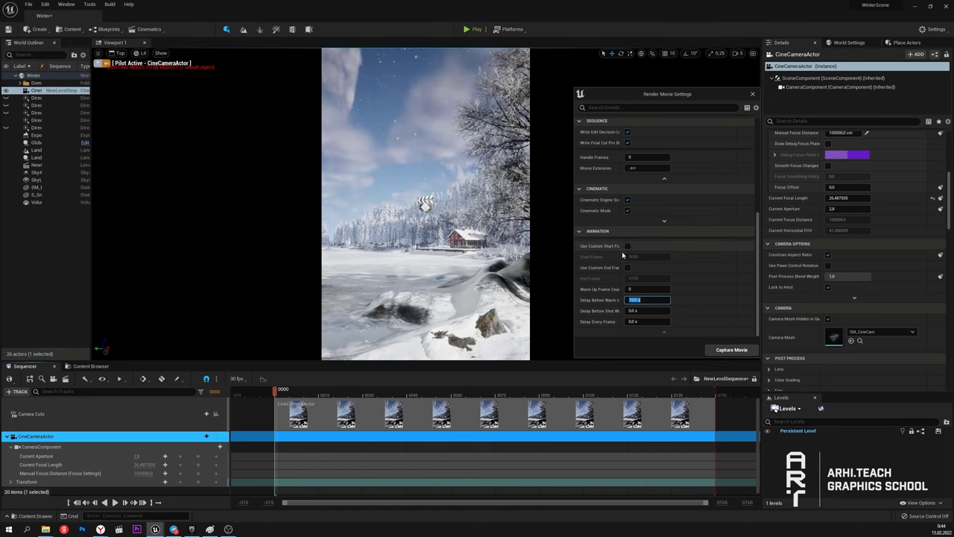
left_click(642, 281)
type("4")
key("Return")
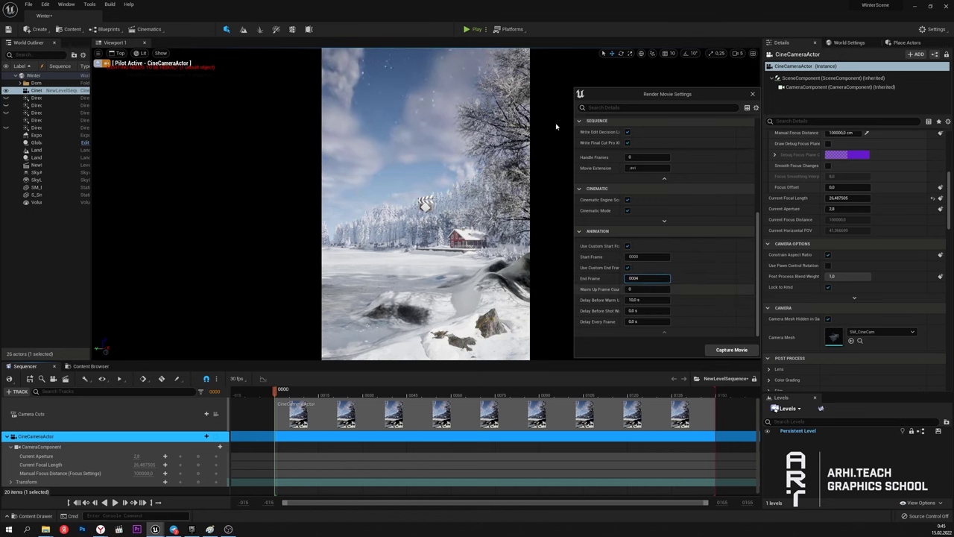
Step: Save the modified packages for the movie capture and place the render preview window beside the camera view
left_click(488, 347)
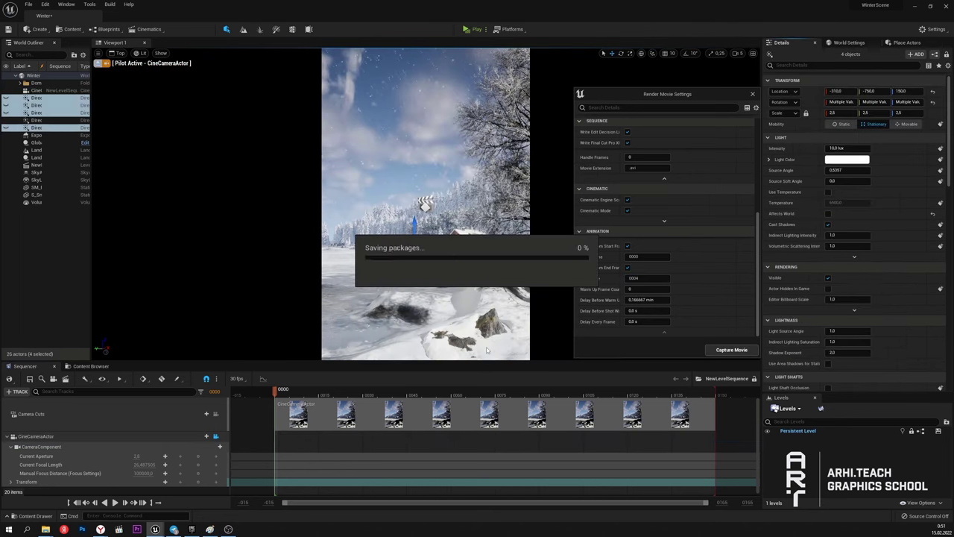
left_click_drag(303, 30, 241, 83)
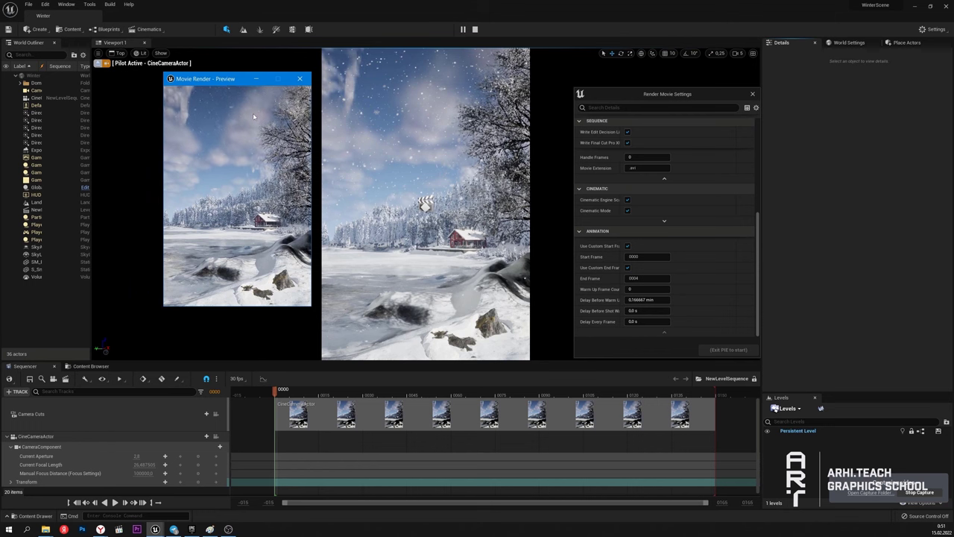